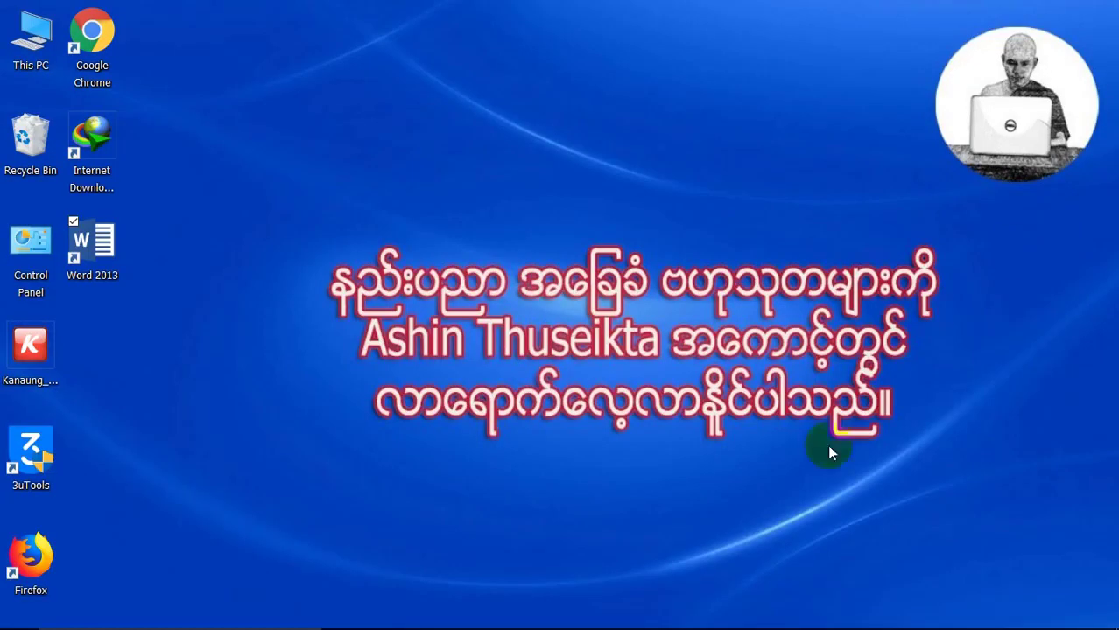
Step: Launch Word 2013 from its shortcut to get the blank Document1
left_click(617, 613)
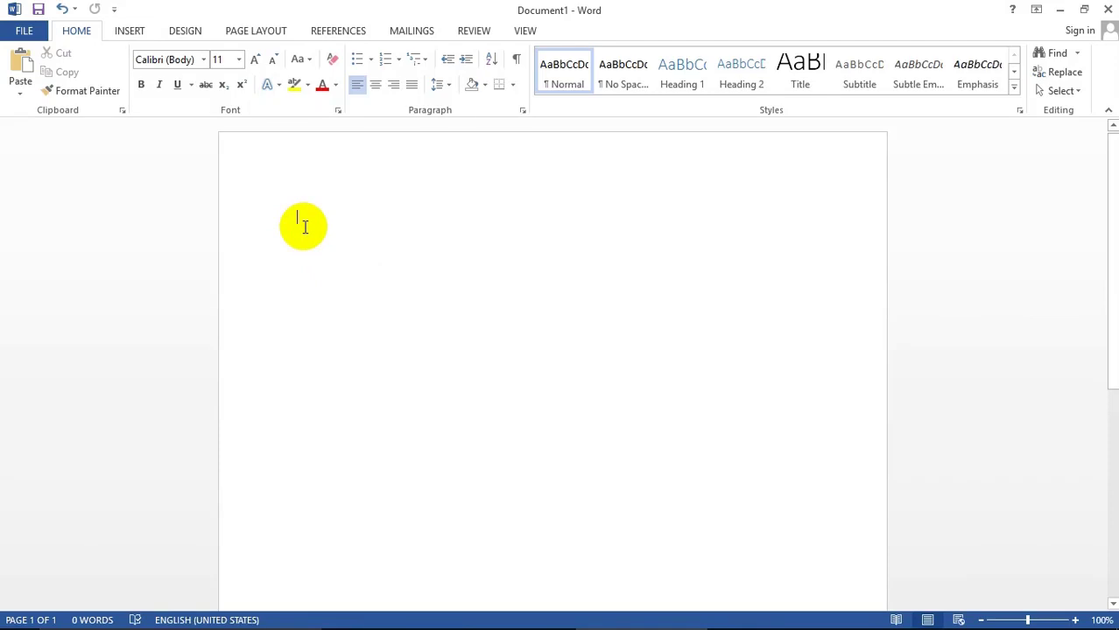
Step: Insert a calculation field =9+6 and update it to show 15
key("ctrl+F9")
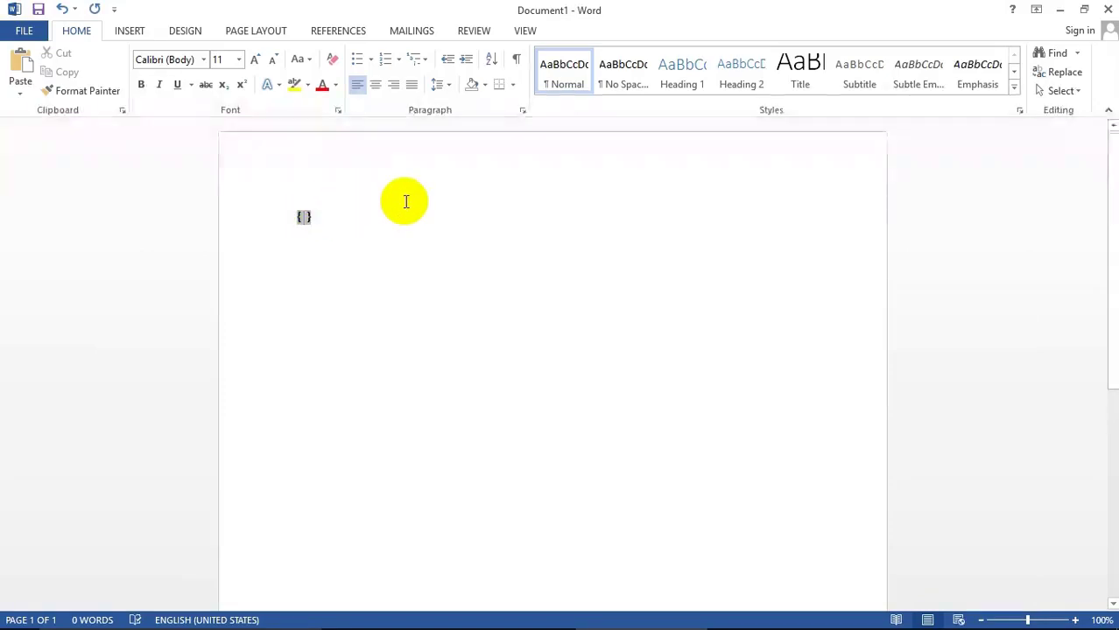
type("=")
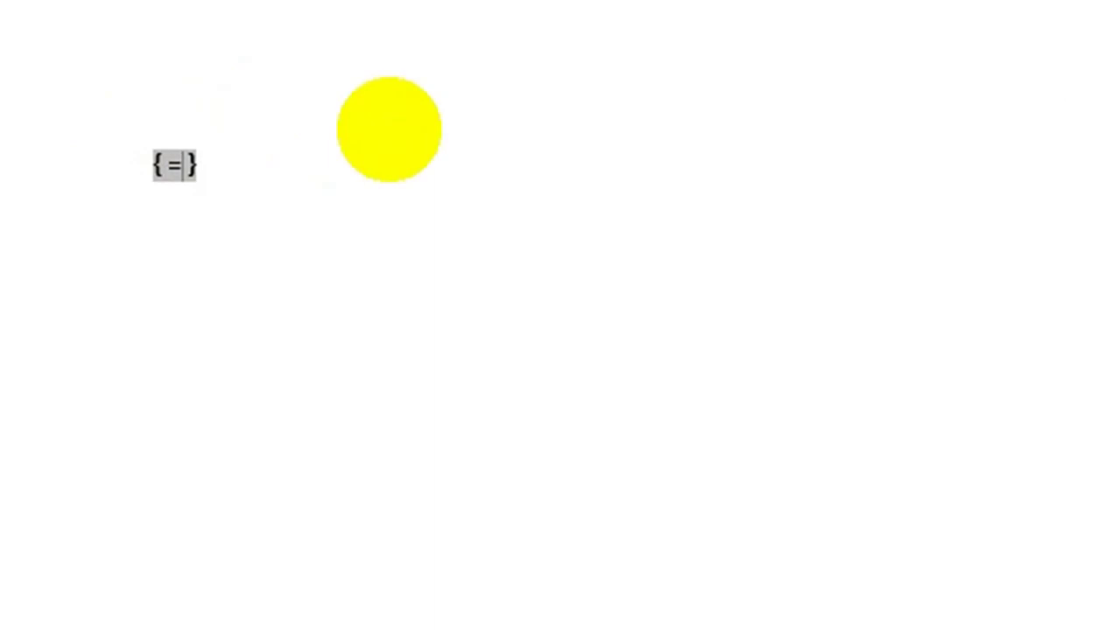
type("9+6")
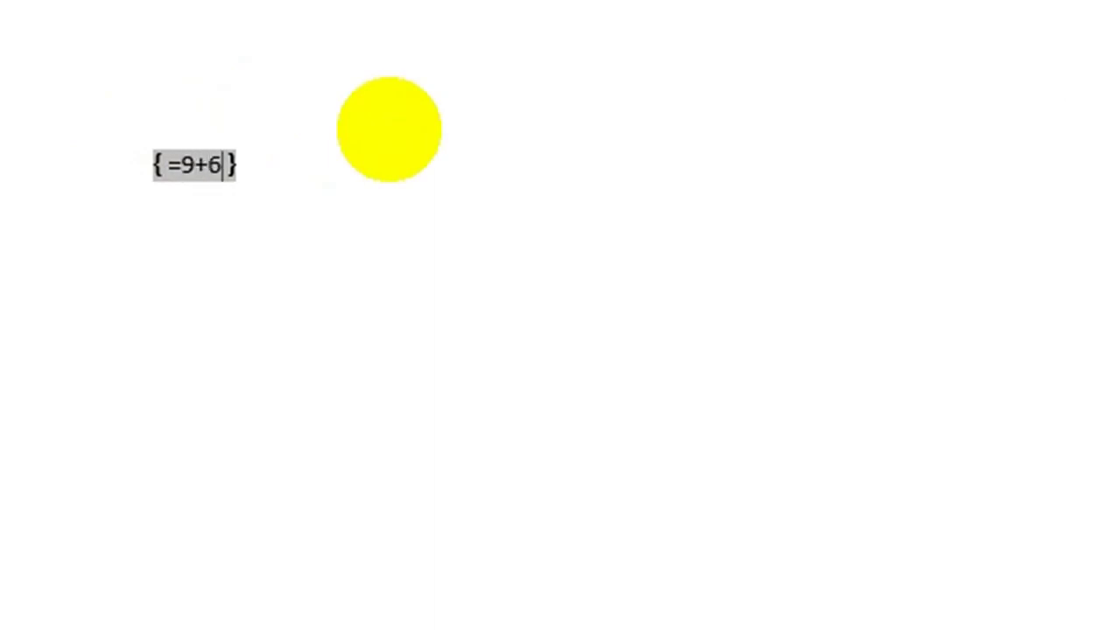
right_click(219, 167)
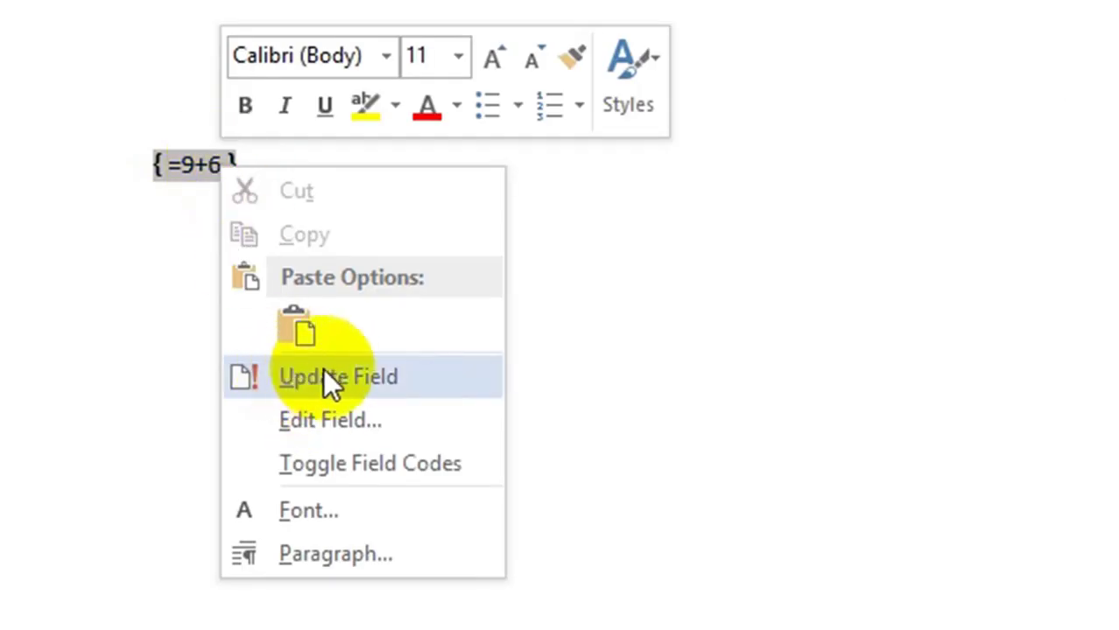
left_click(364, 375)
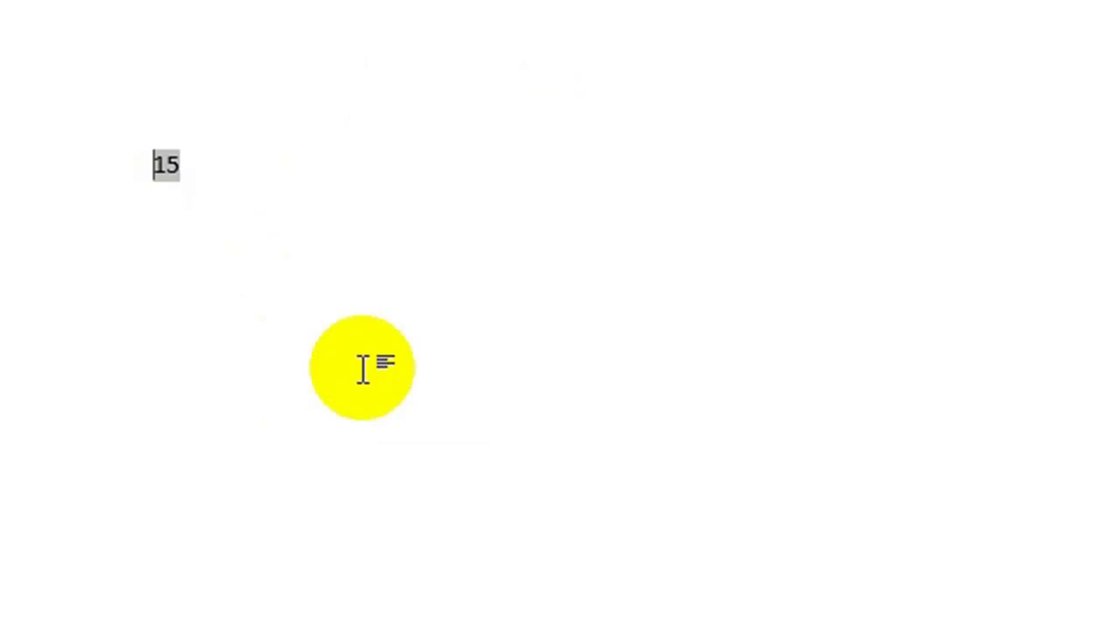
Step: Below 15, insert a field =9-5 and update it to show 4
left_click(190, 170)
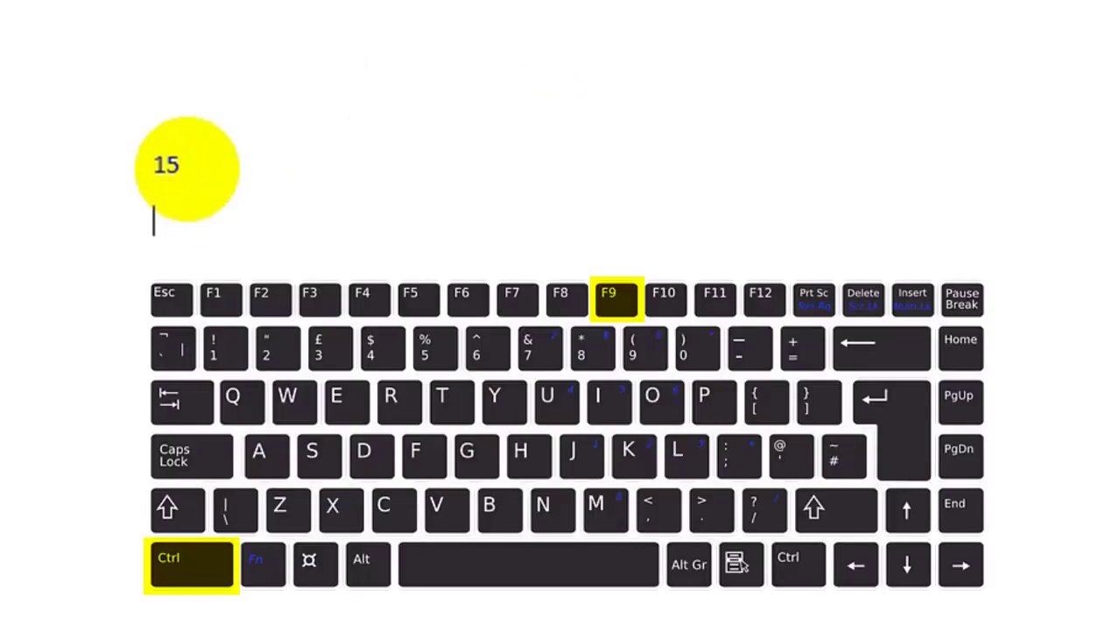
key("ctrl+F9")
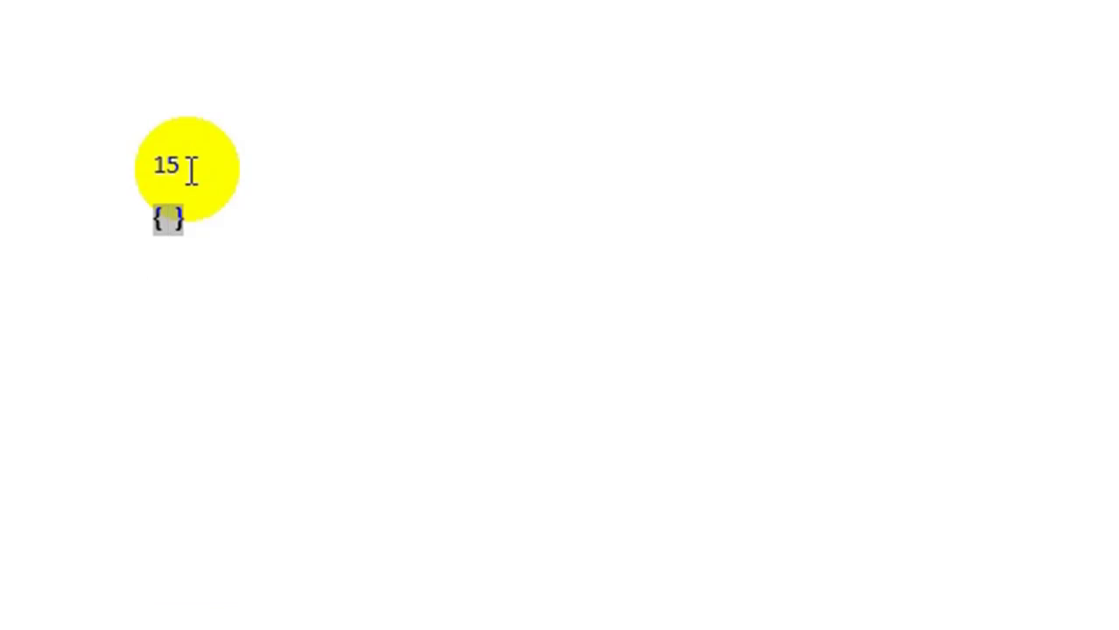
type("=")
type("9-")
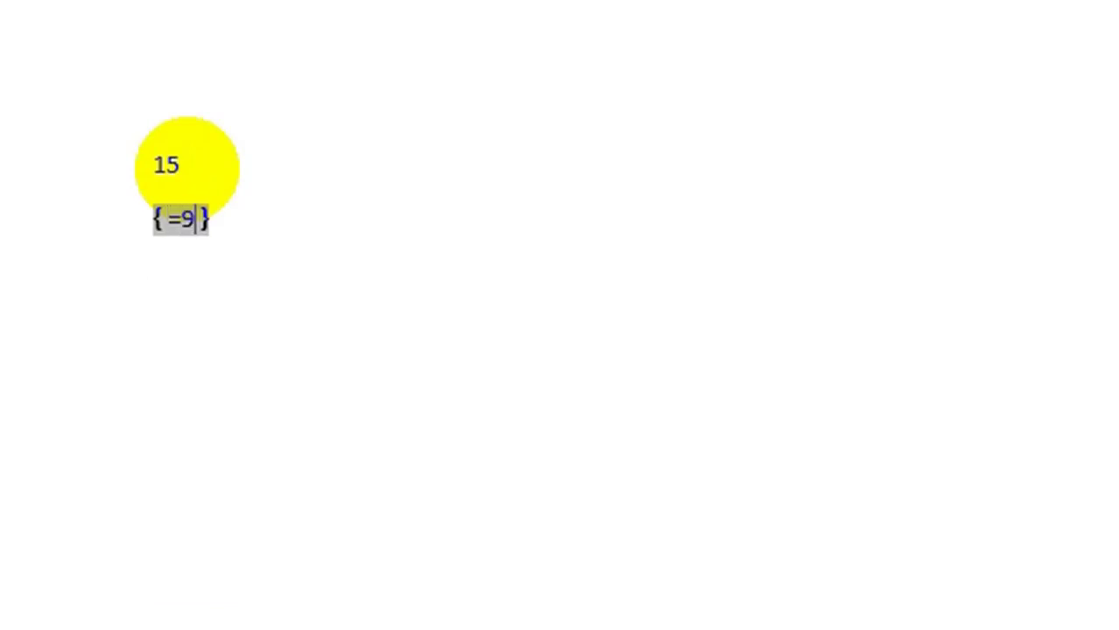
type("5")
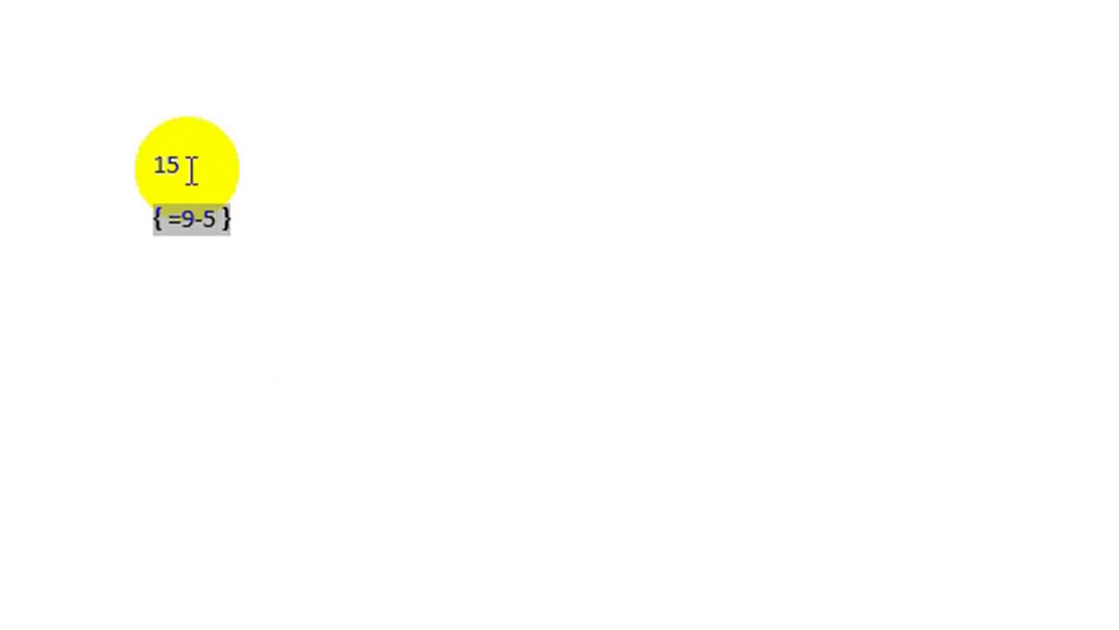
right_click(203, 217)
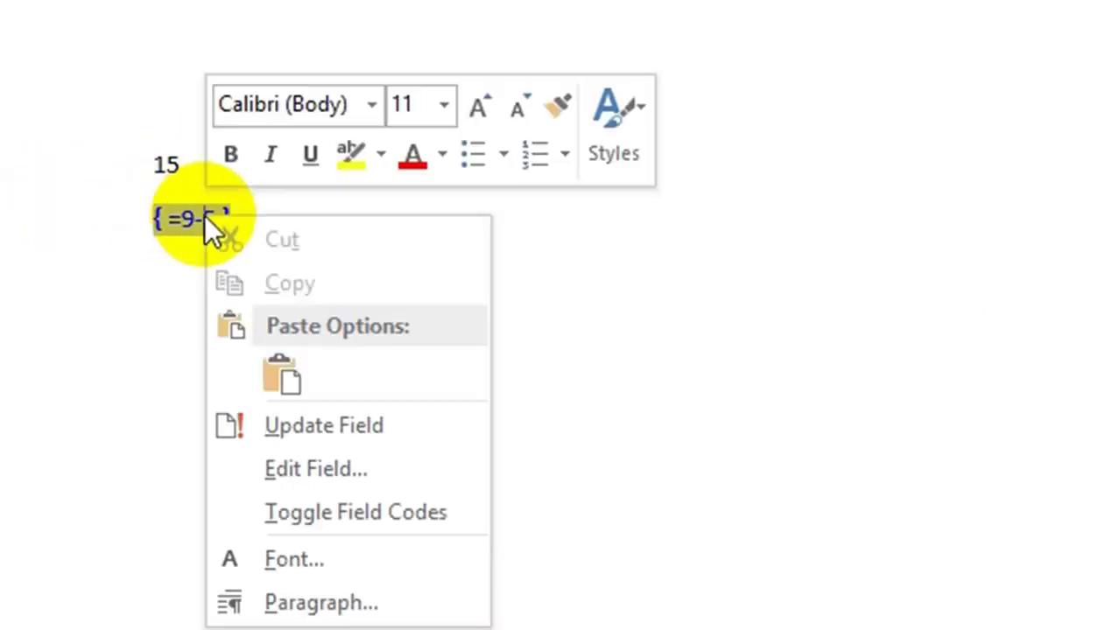
left_click(310, 426)
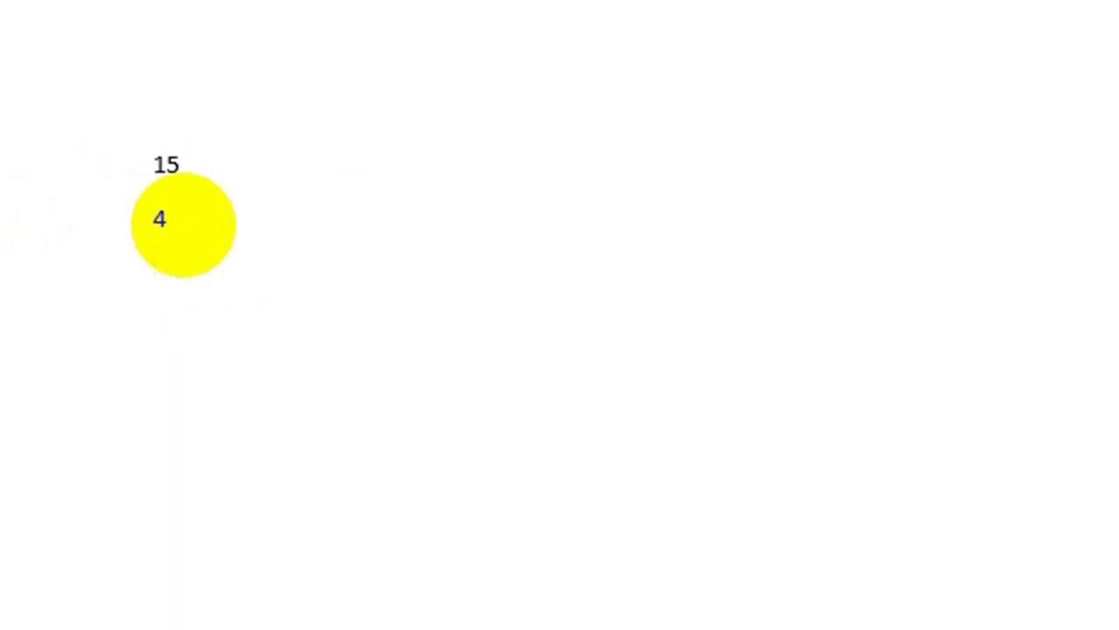
Step: Insert a calculation field =3*5 below the 4 and update it to show 15
key("ctrl+F9")
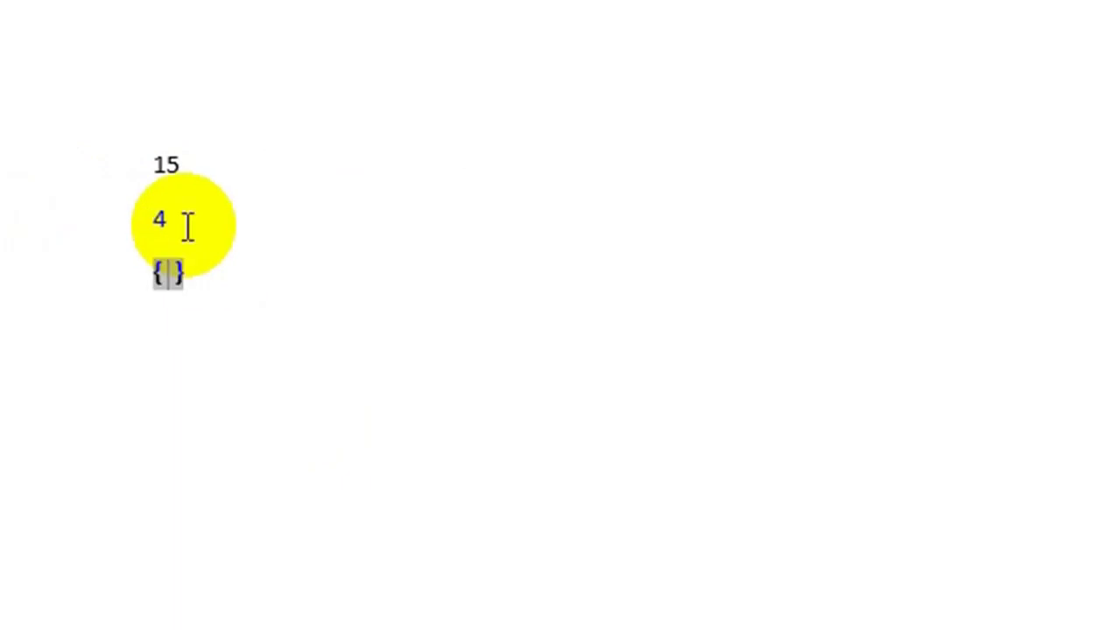
type("=")
type("3 ")
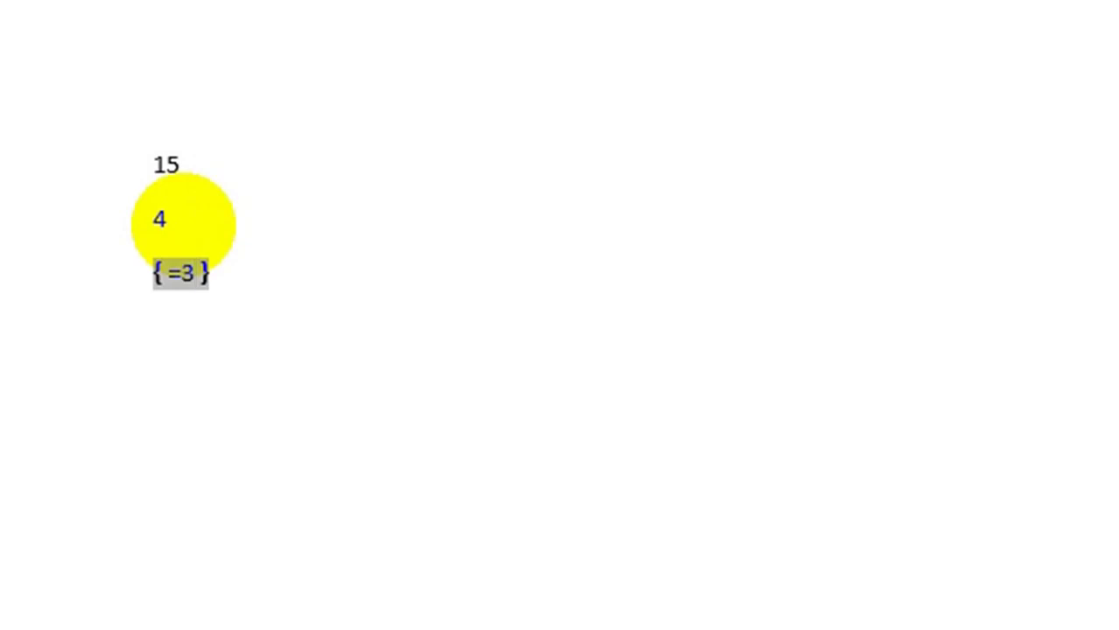
type("*5")
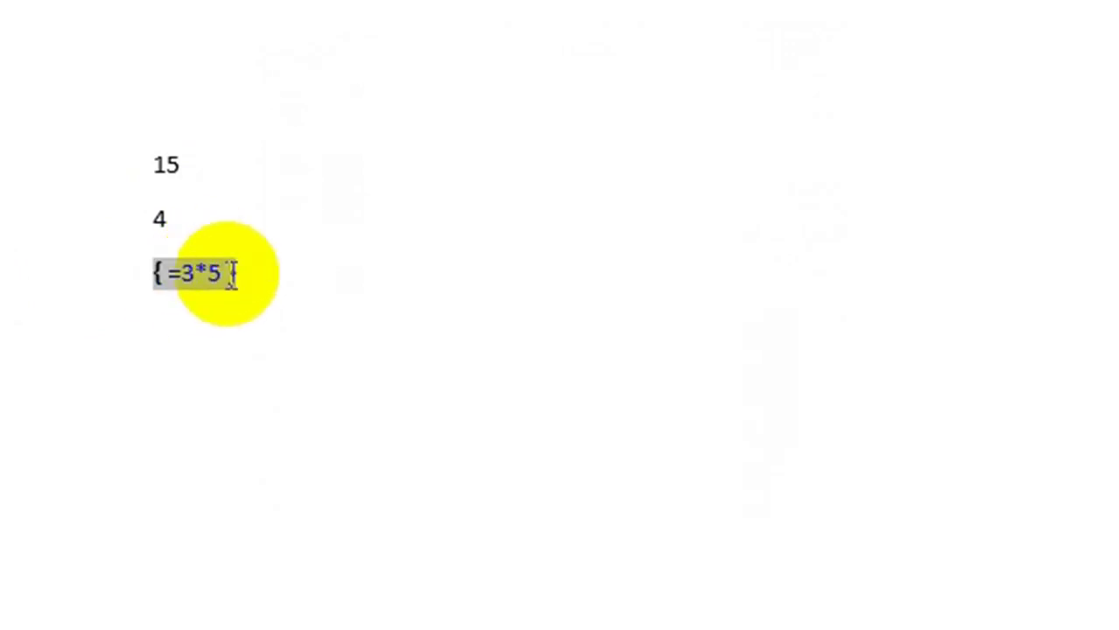
right_click(229, 274)
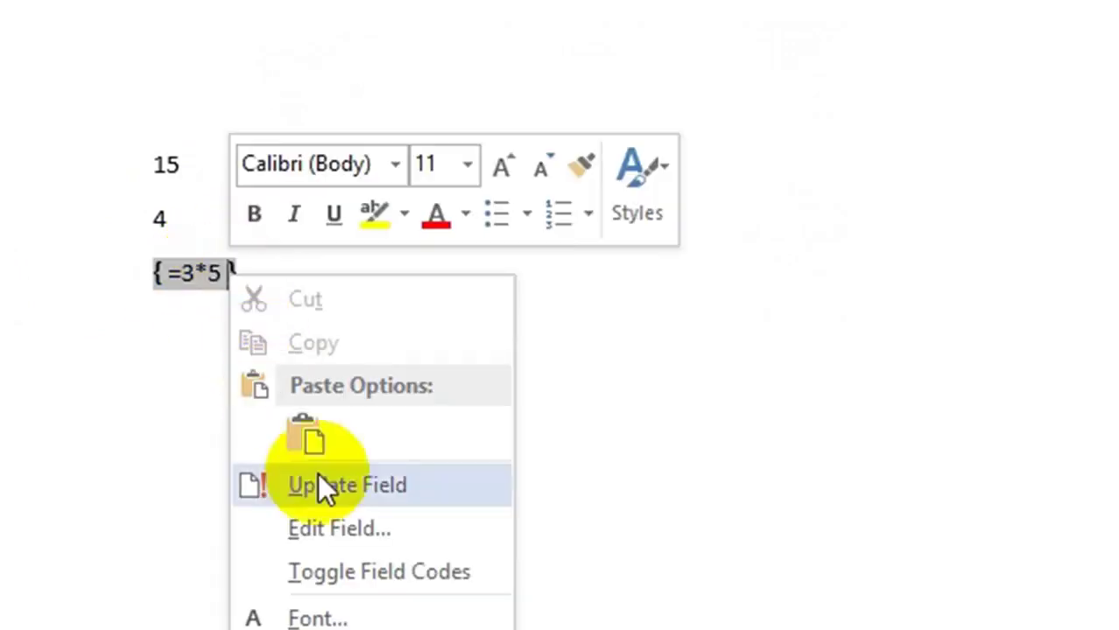
left_click(335, 489)
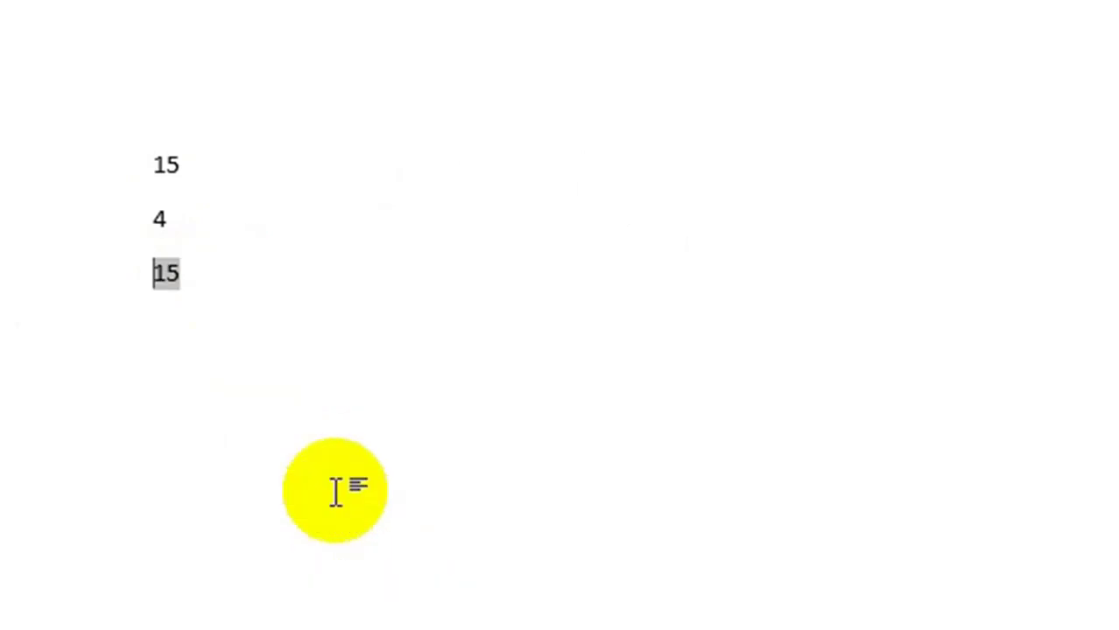
Step: Below that, insert a field =9/3 and update it to show 3
left_click(186, 273)
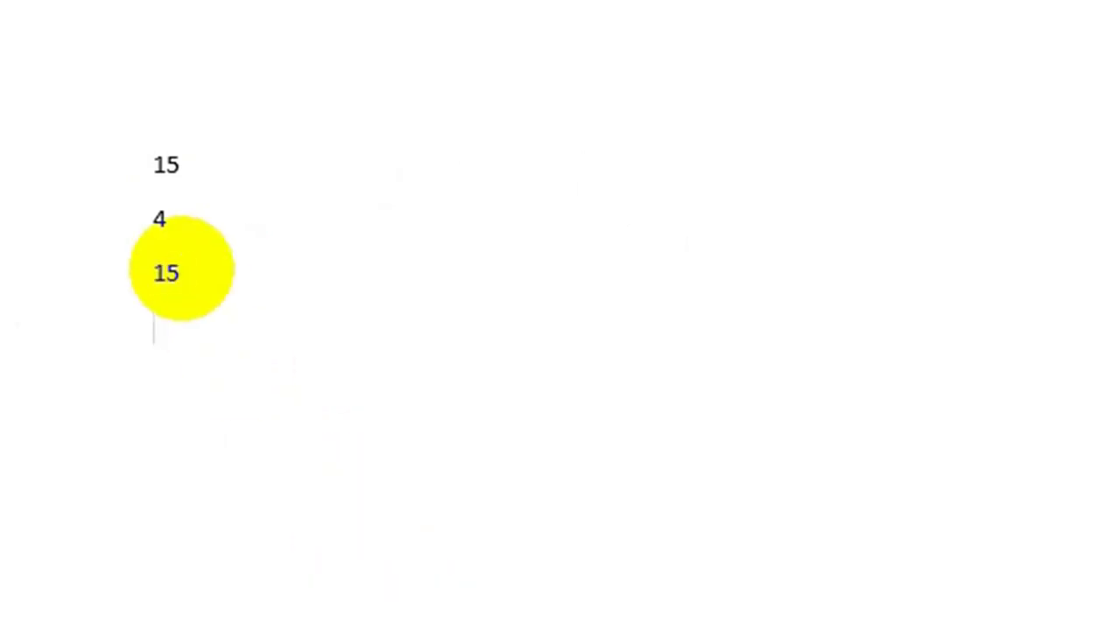
key("ctrl+F9")
type("=")
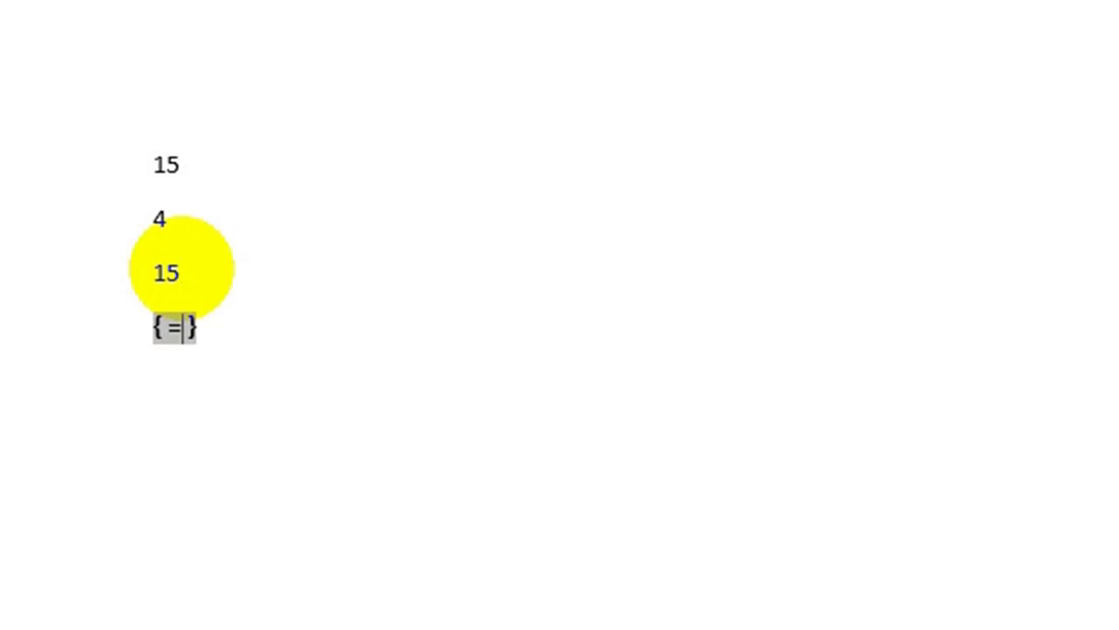
type("9")
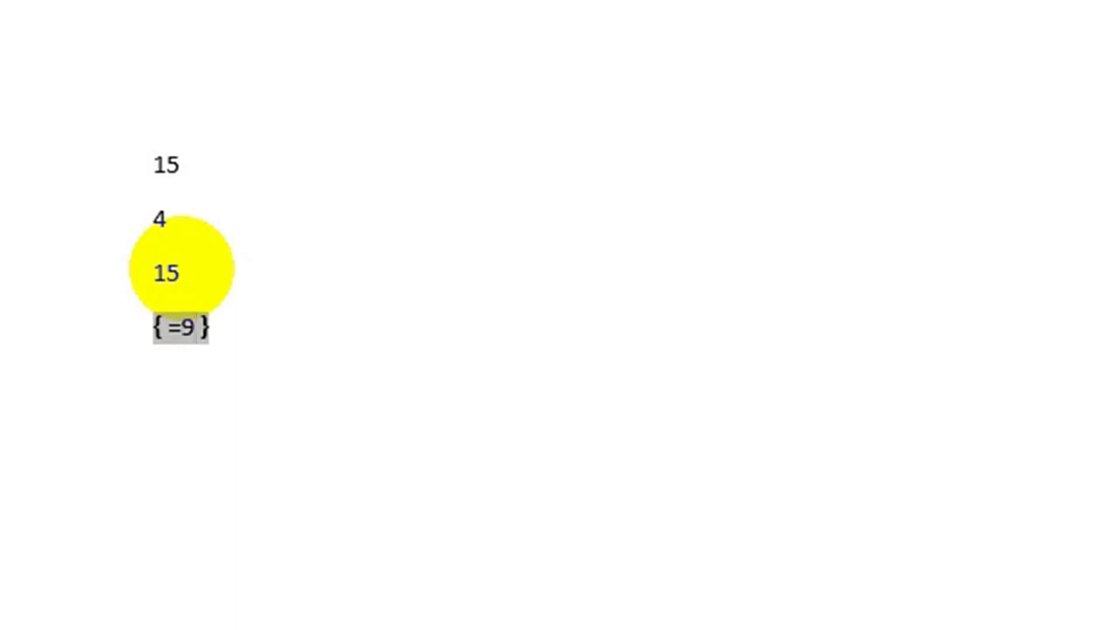
type("/")
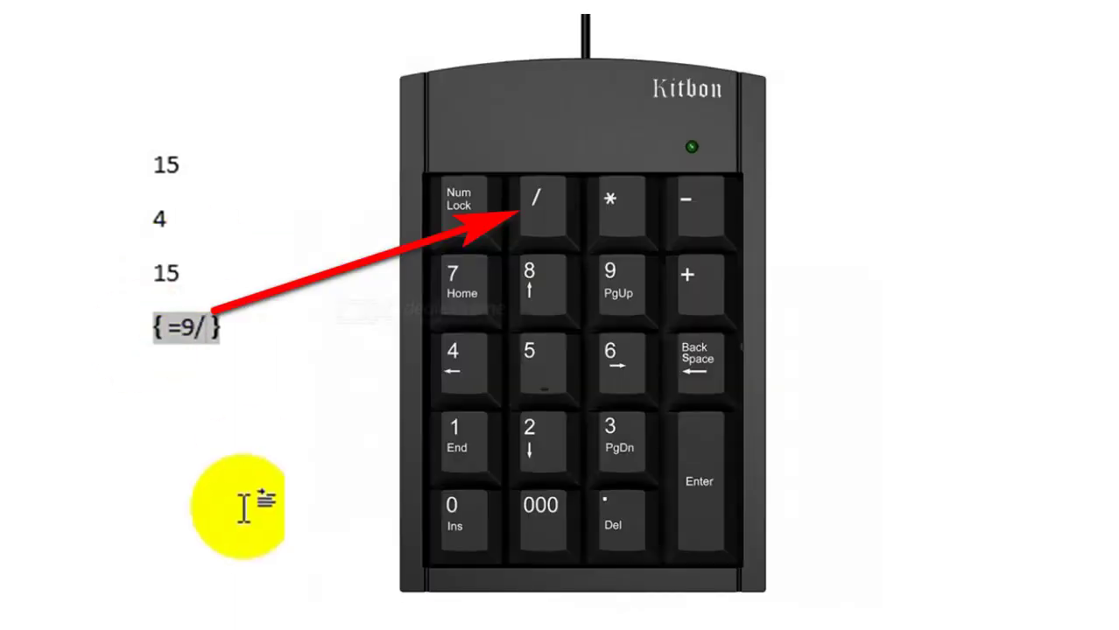
type("3")
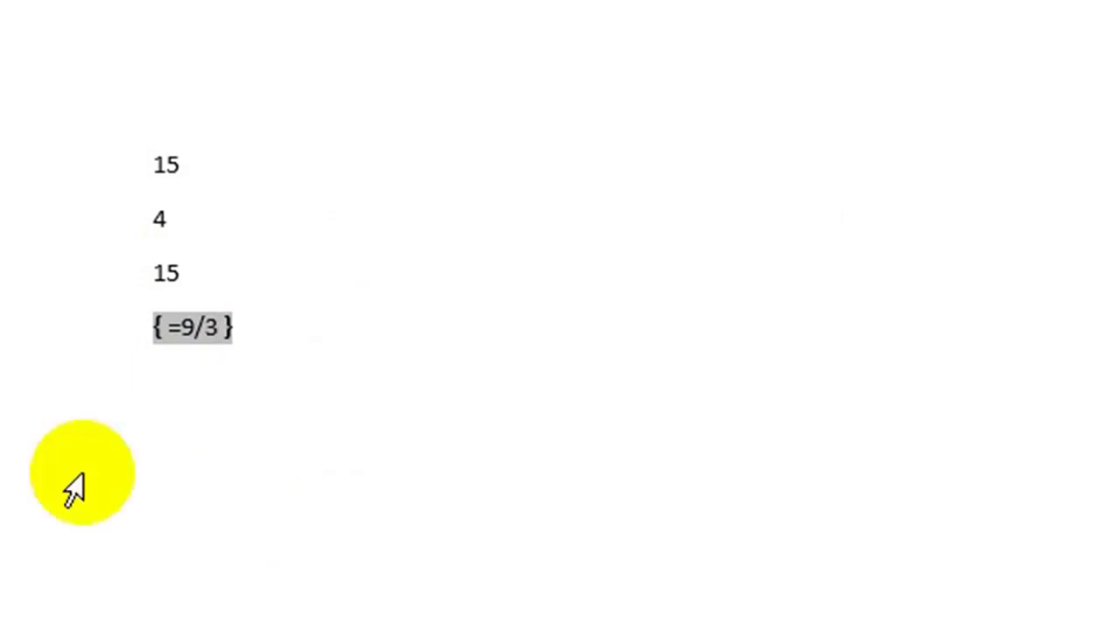
right_click(183, 321)
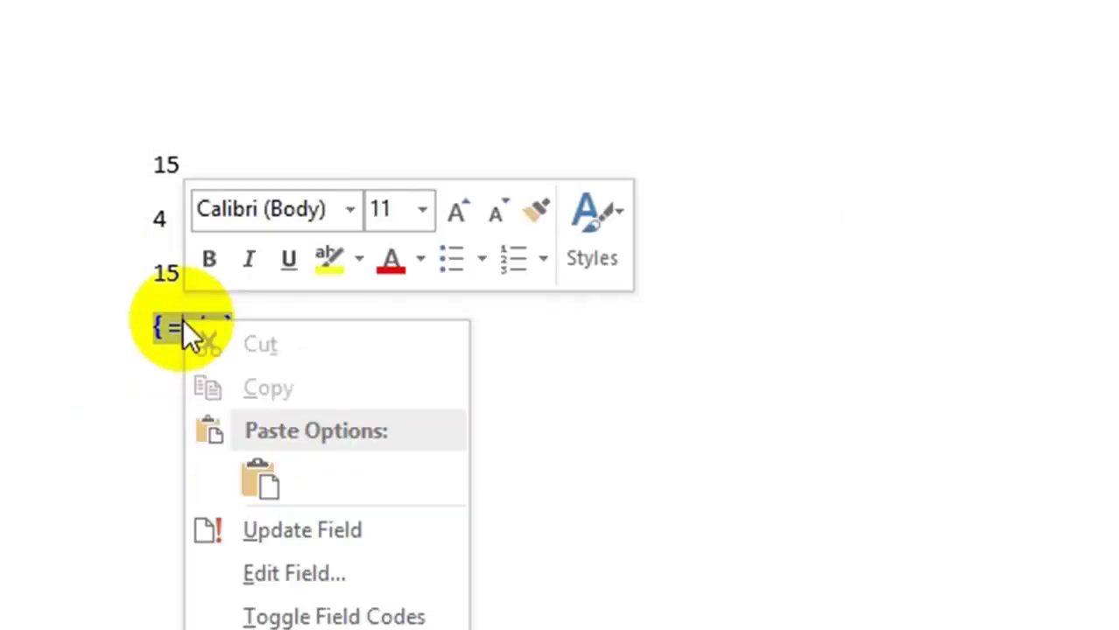
left_click(266, 521)
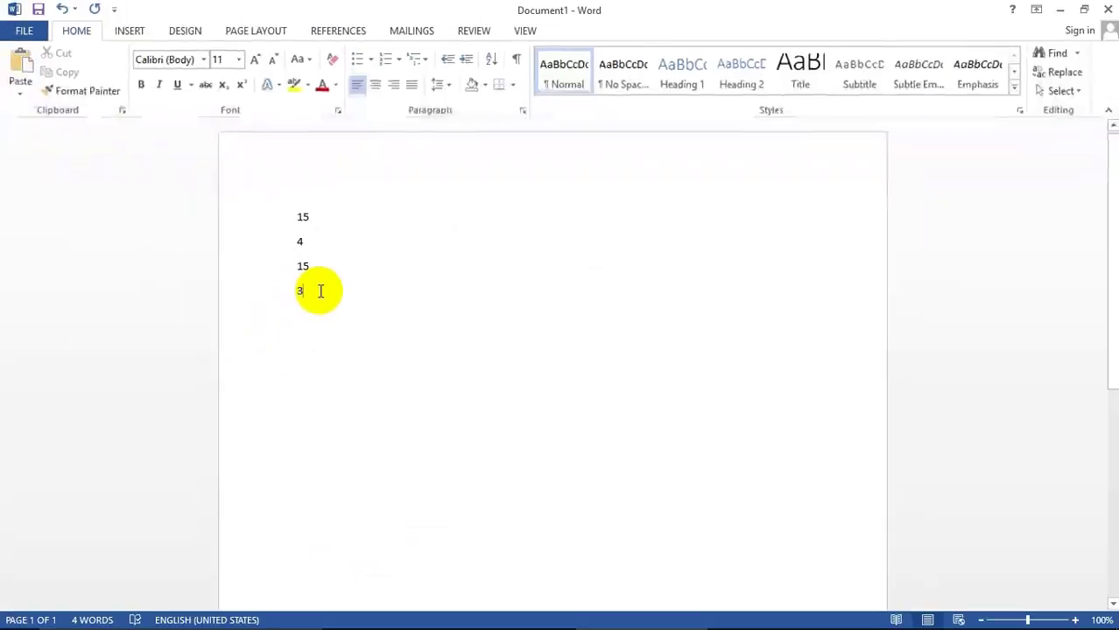
Step: Delete the four calculation results and start a SmartArt graphic from the Insert ribbon
left_click_drag(303, 289, 261, 186)
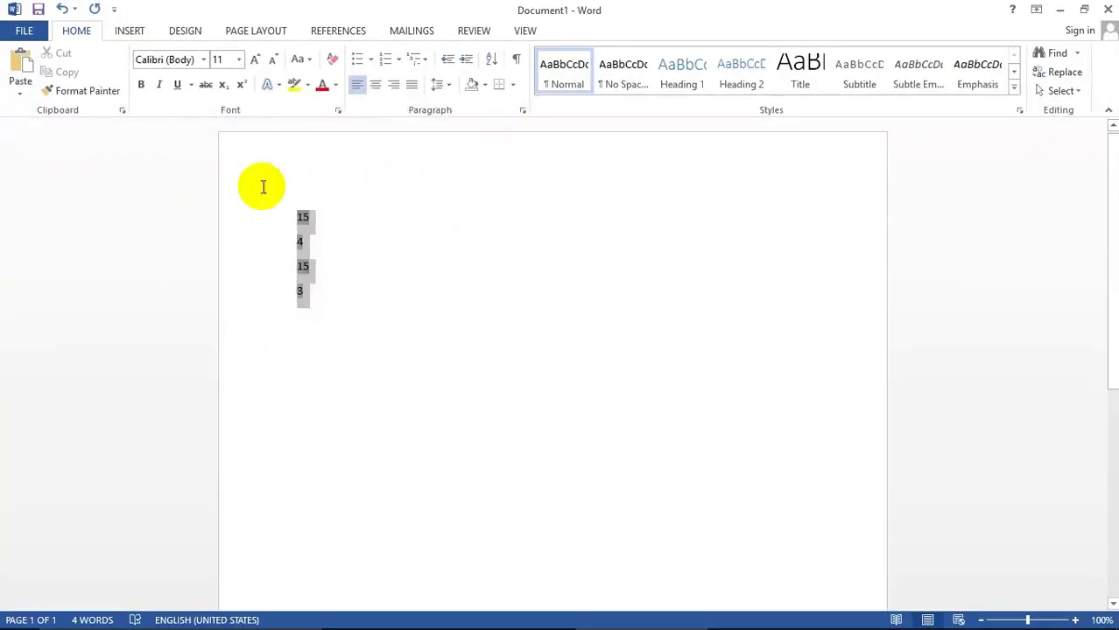
key("Delete")
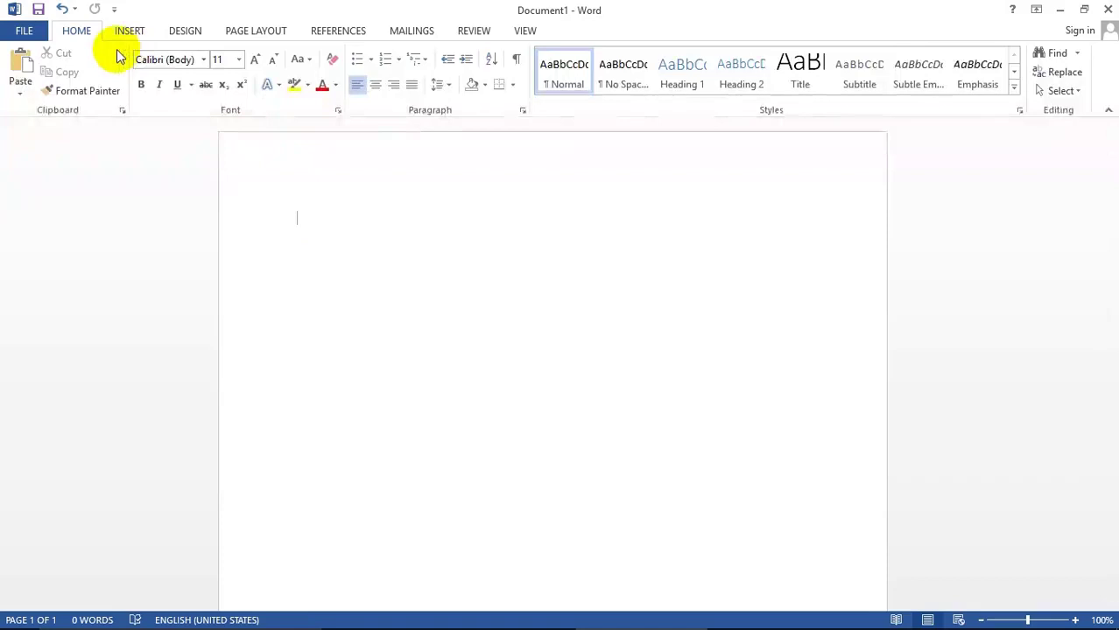
left_click(132, 32)
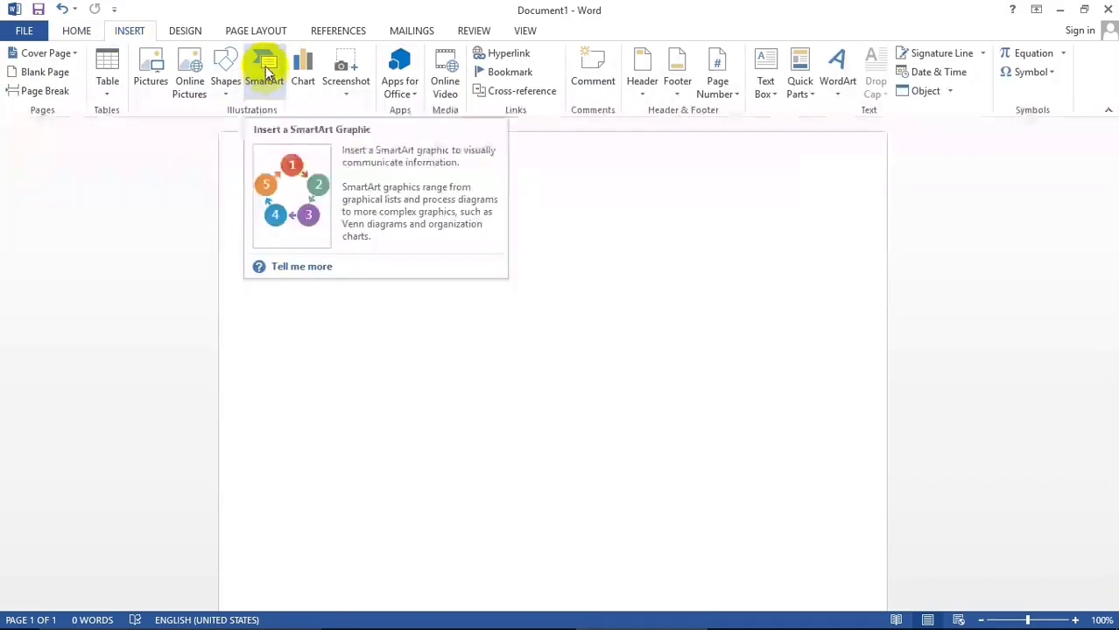
left_click(267, 65)
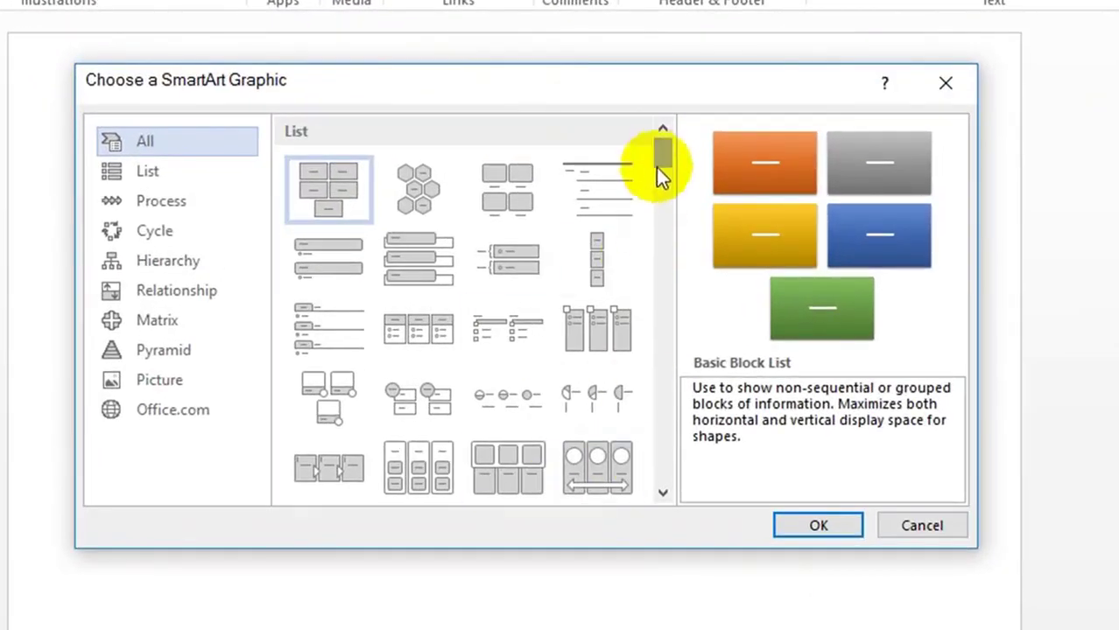
Step: Browse the List layouts, then choose Segmented Cycle from the Cycle category
mouse_move(661, 175)
left_mouse_down()
mouse_move(674, 315)
mouse_move(661, 189)
left_mouse_up()
left_click(141, 180)
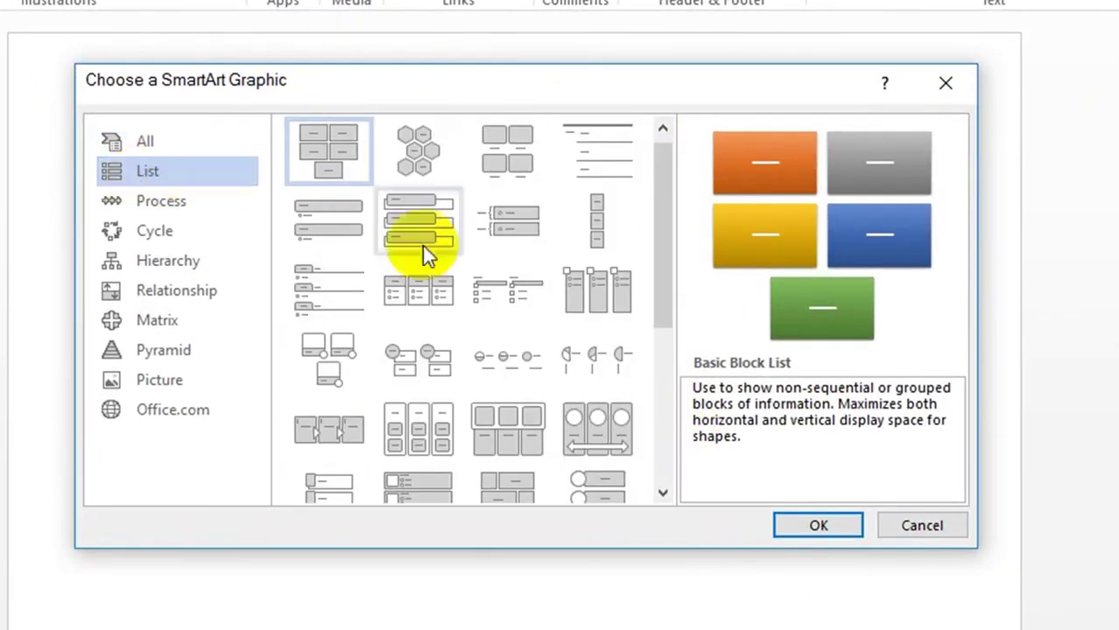
left_click_drag(658, 260, 667, 368)
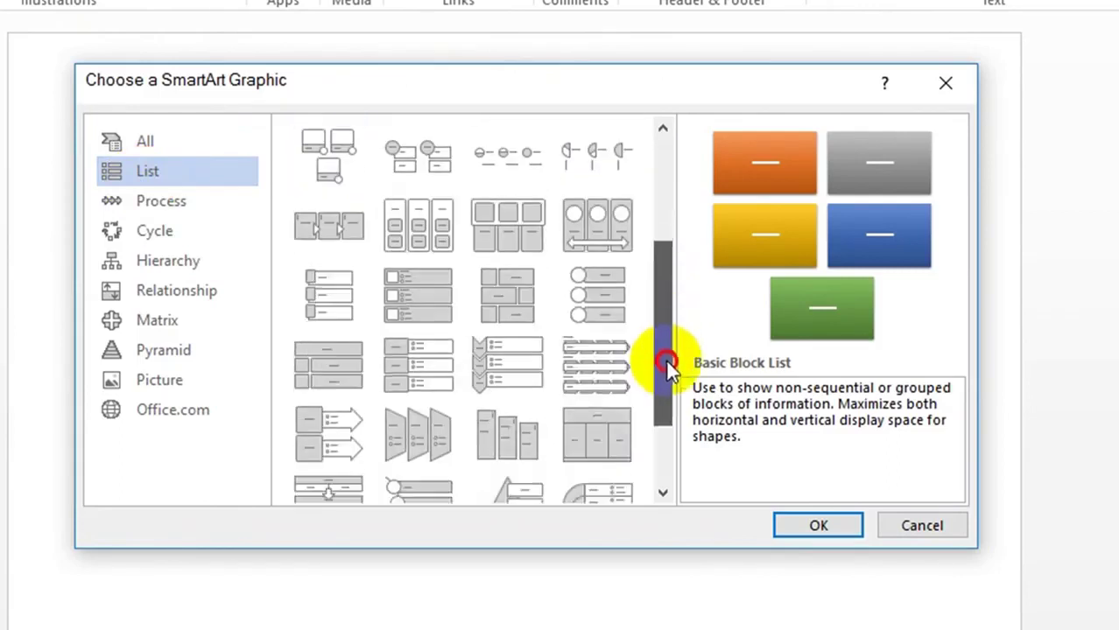
left_click(162, 231)
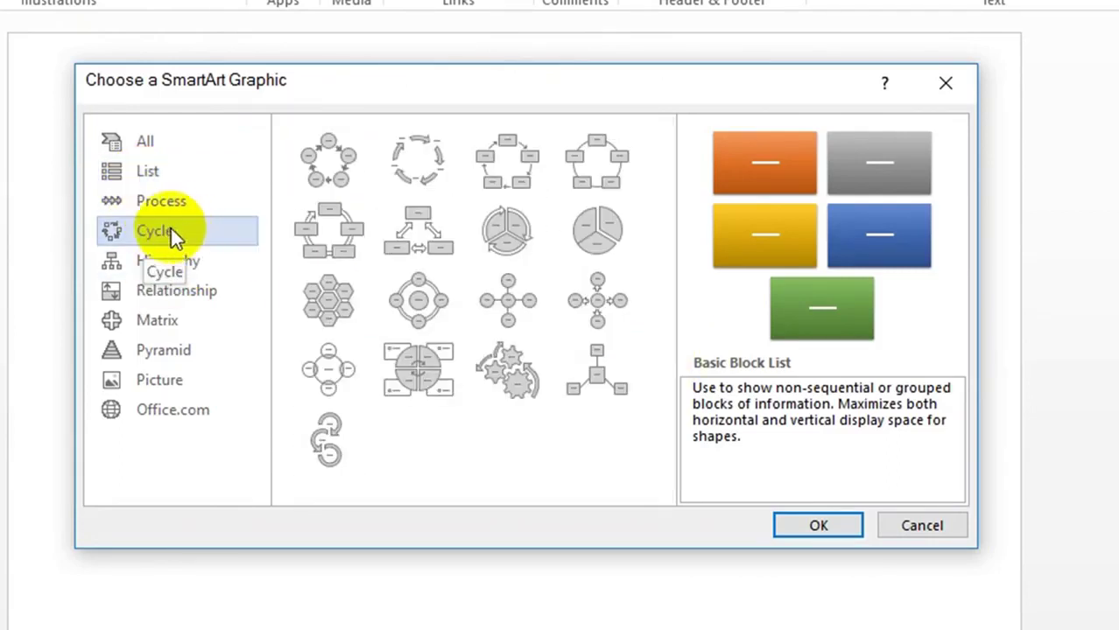
left_click(505, 229)
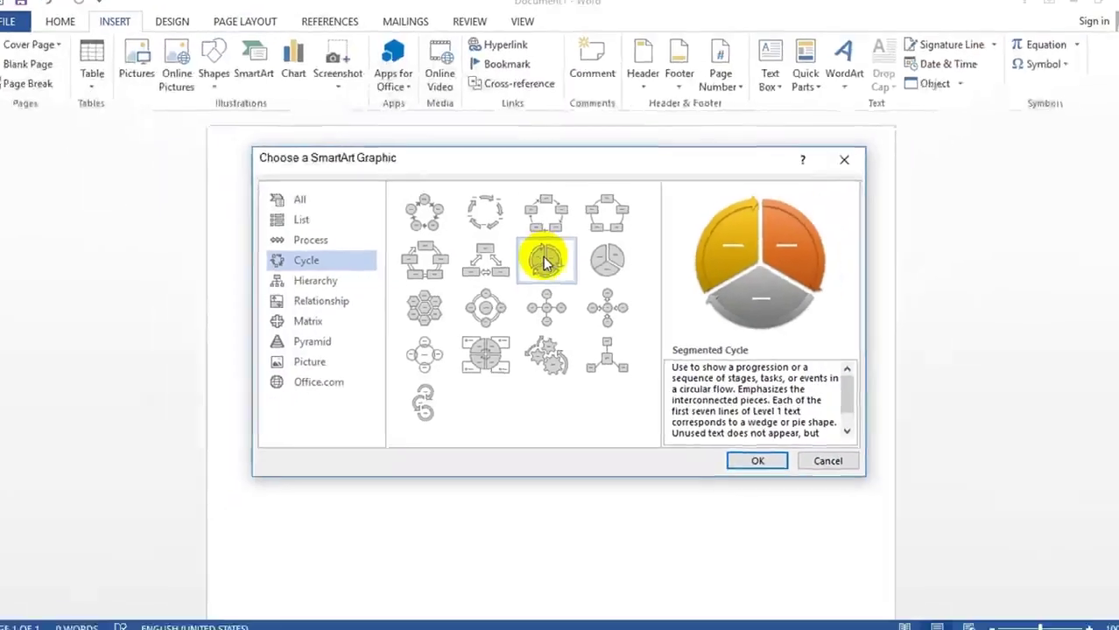
Step: Insert the Segmented Cycle diagram and label its three wedges A, B and Z
left_click(753, 456)
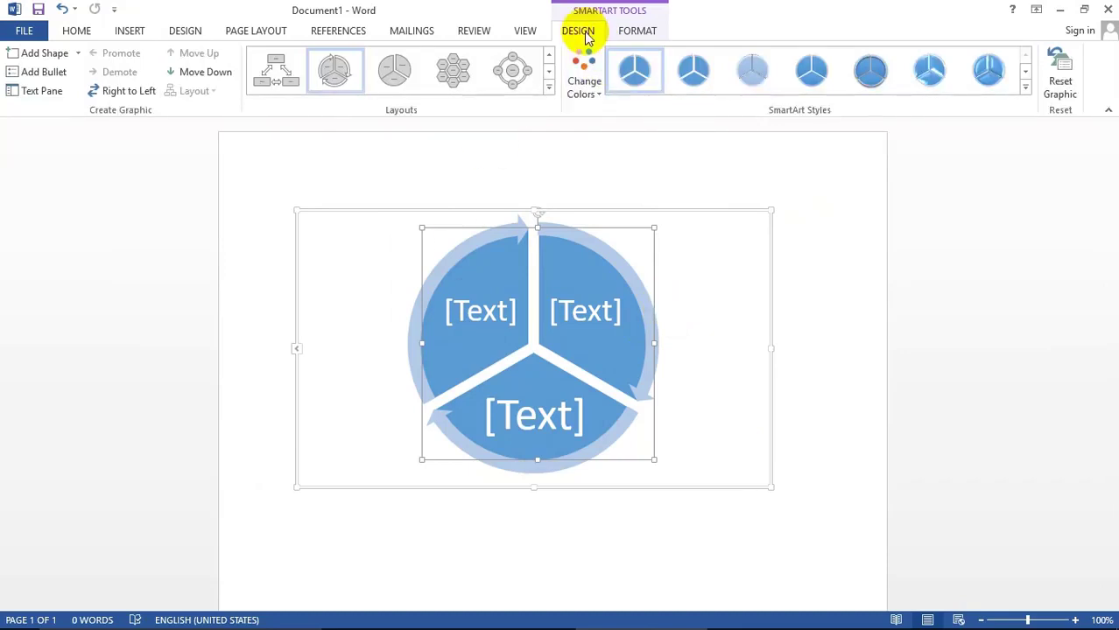
left_click(481, 312)
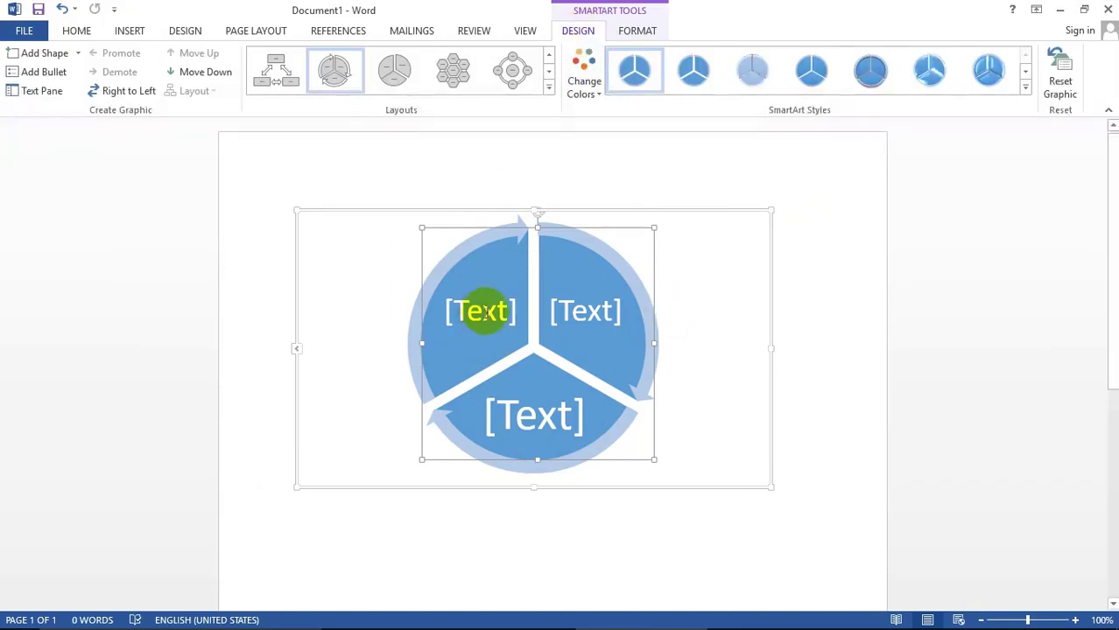
left_click(483, 312)
type("A")
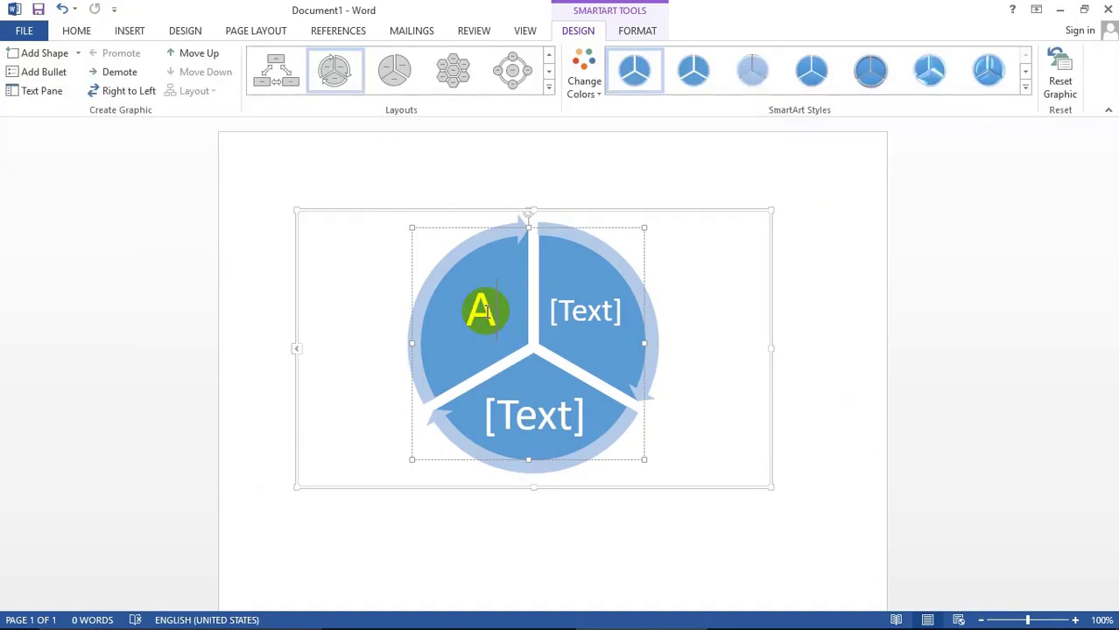
left_click(592, 308)
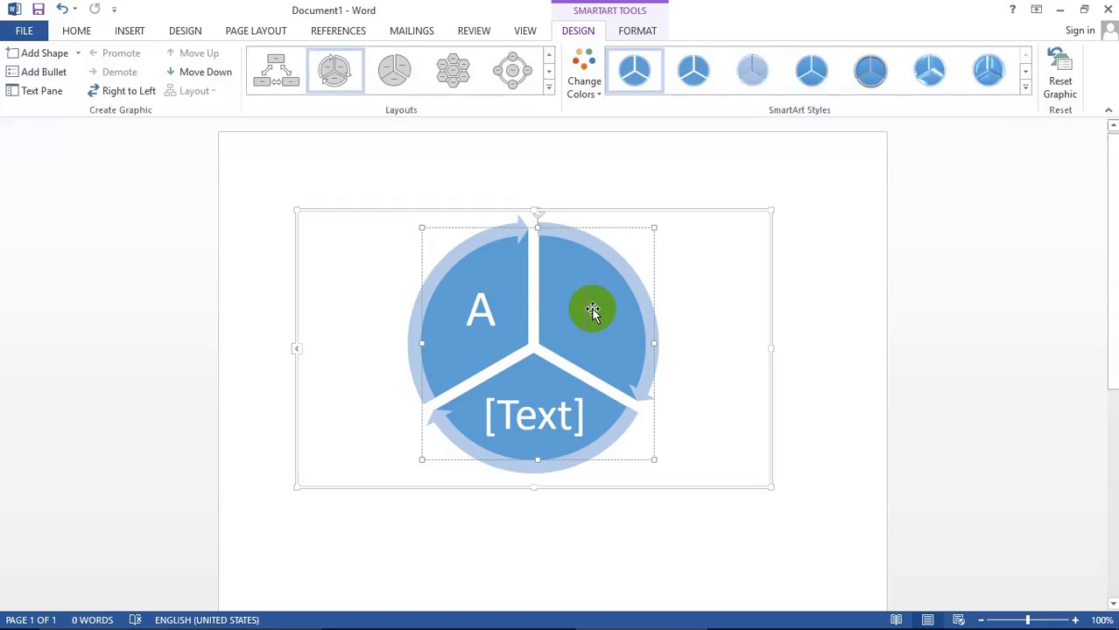
type("B")
left_click(531, 420)
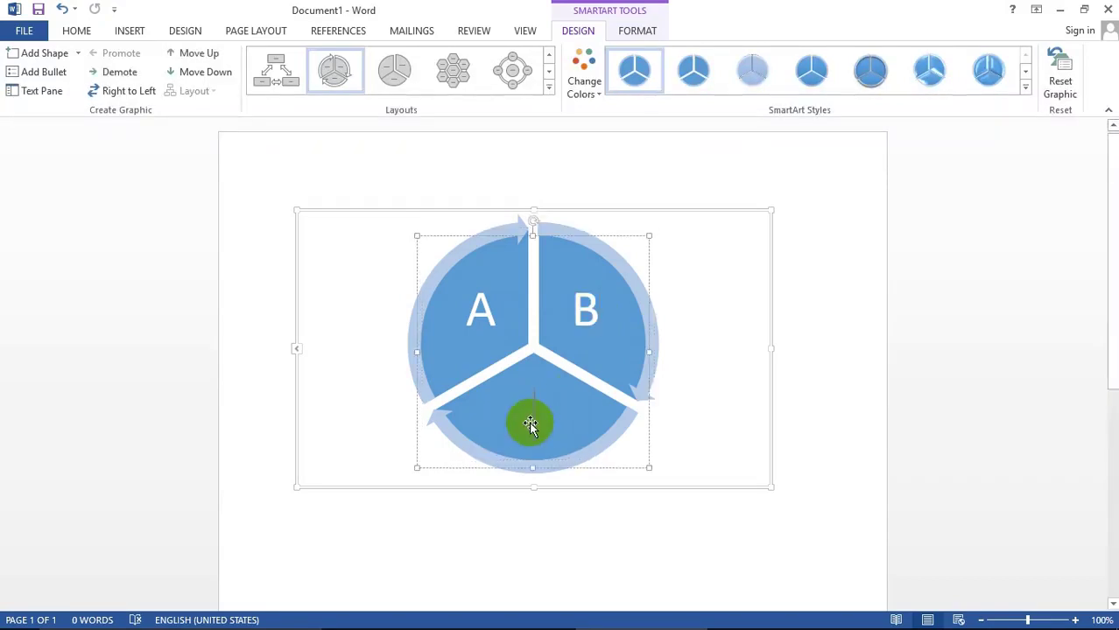
type("Z")
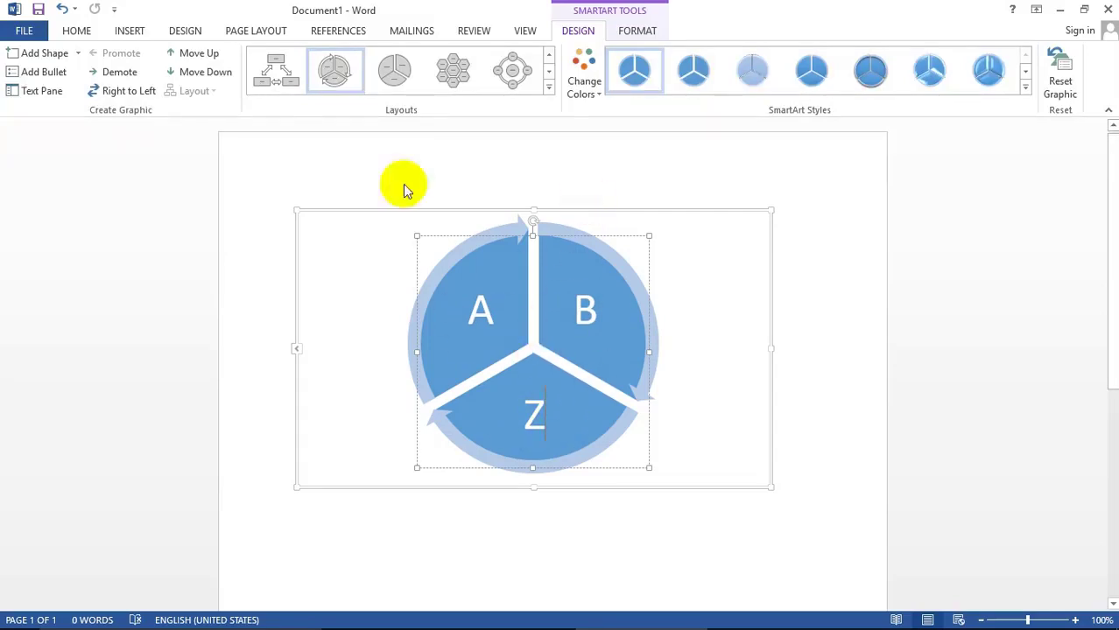
Step: Try a pie layout on the diagram, restore Segmented Cycle, and bring up Change Colors
left_click(548, 86)
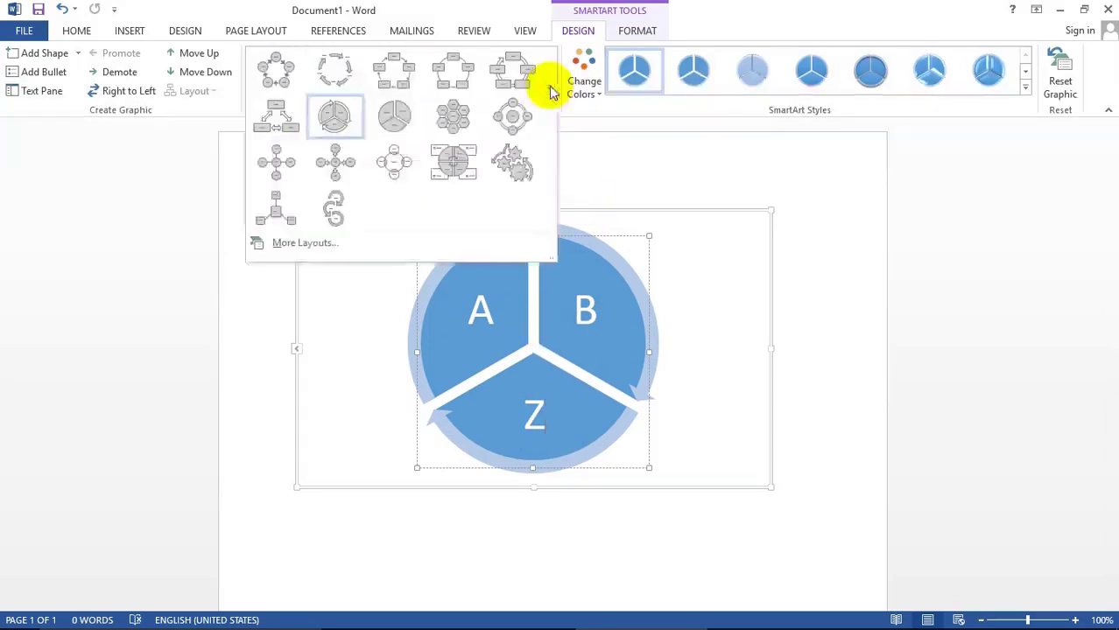
left_click(394, 129)
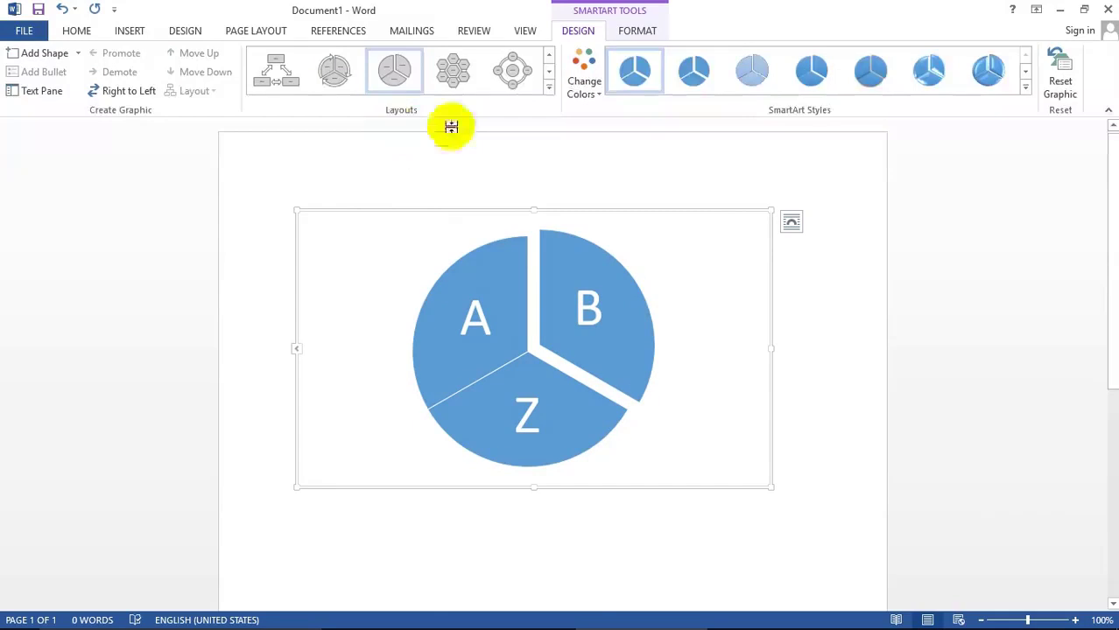
left_click(549, 87)
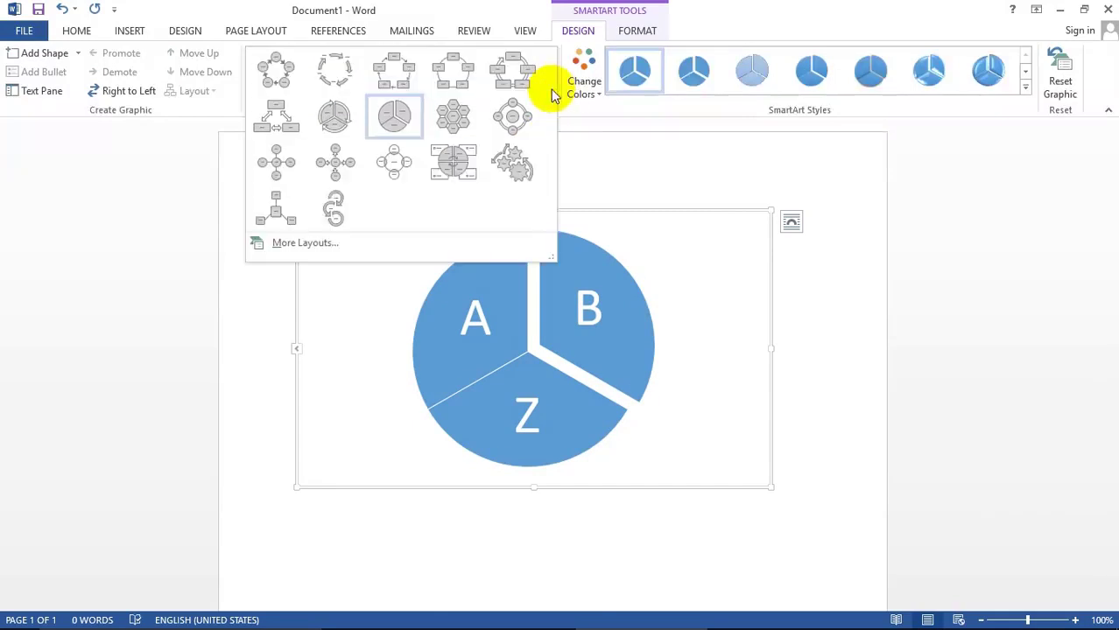
left_click(340, 123)
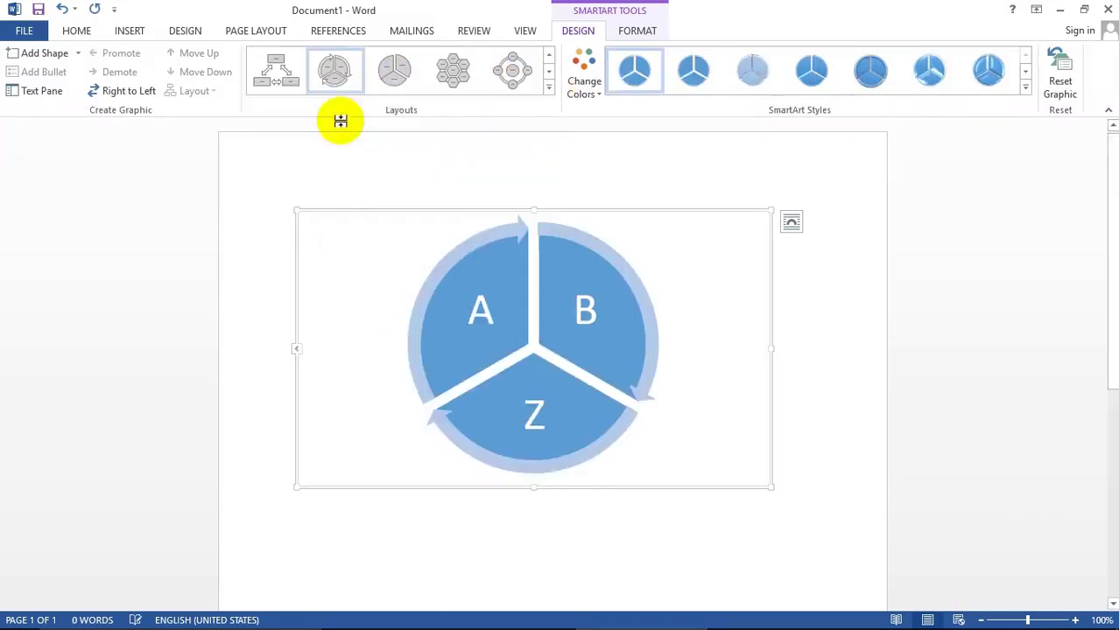
left_click(549, 87)
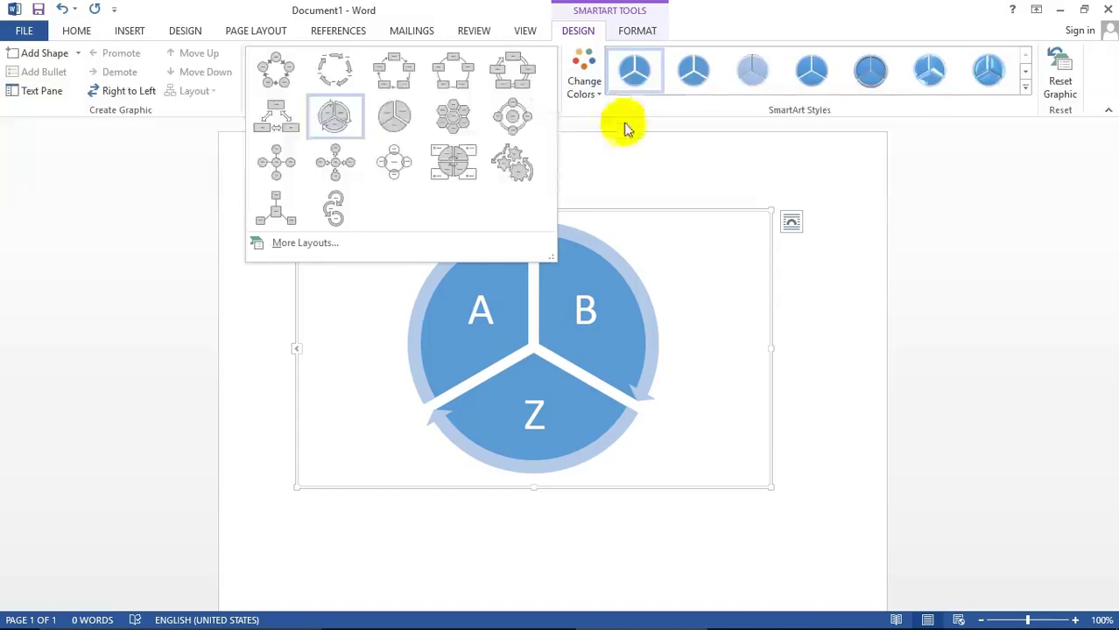
left_click(612, 116)
left_click(591, 95)
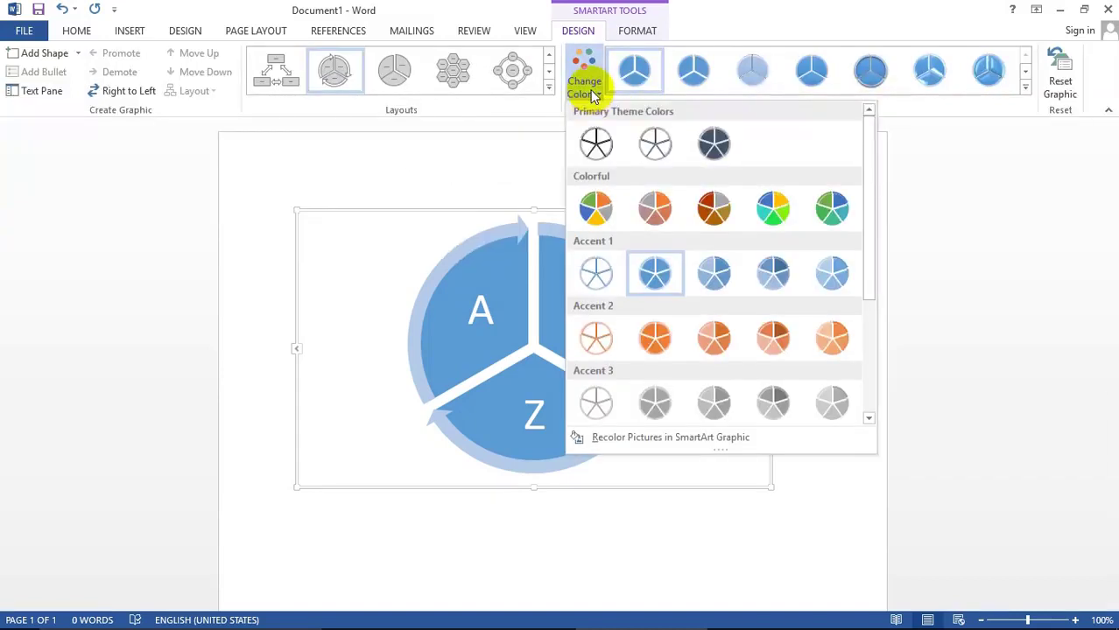
Step: Try yellow-orange-grey, orange-shade and grey-outline colour schemes on the diagram
left_click(596, 209)
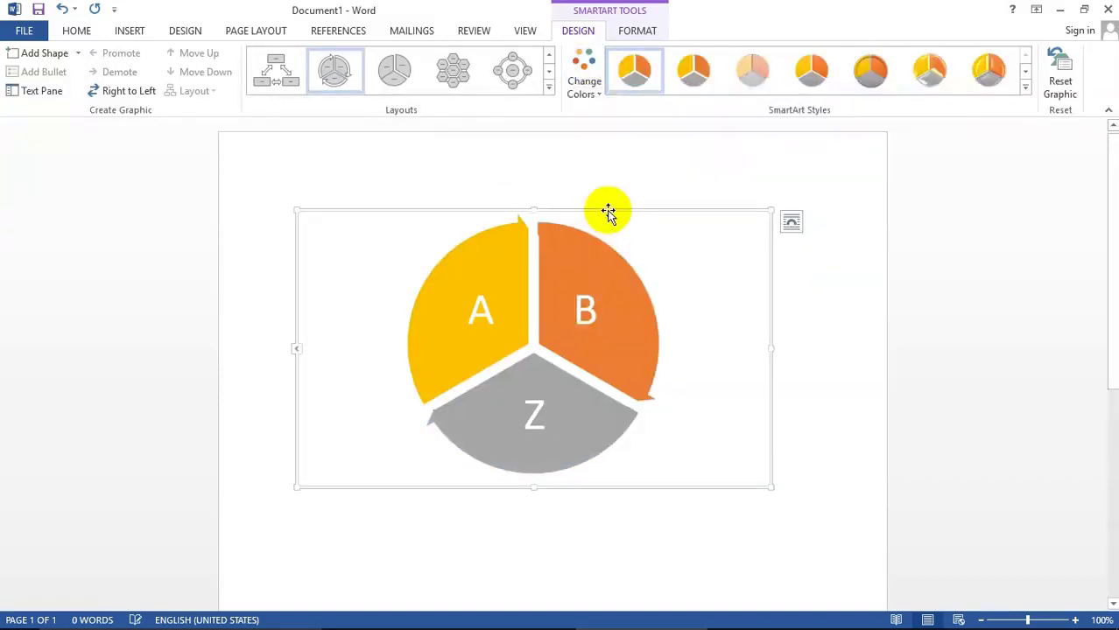
left_click(590, 86)
left_click(652, 332)
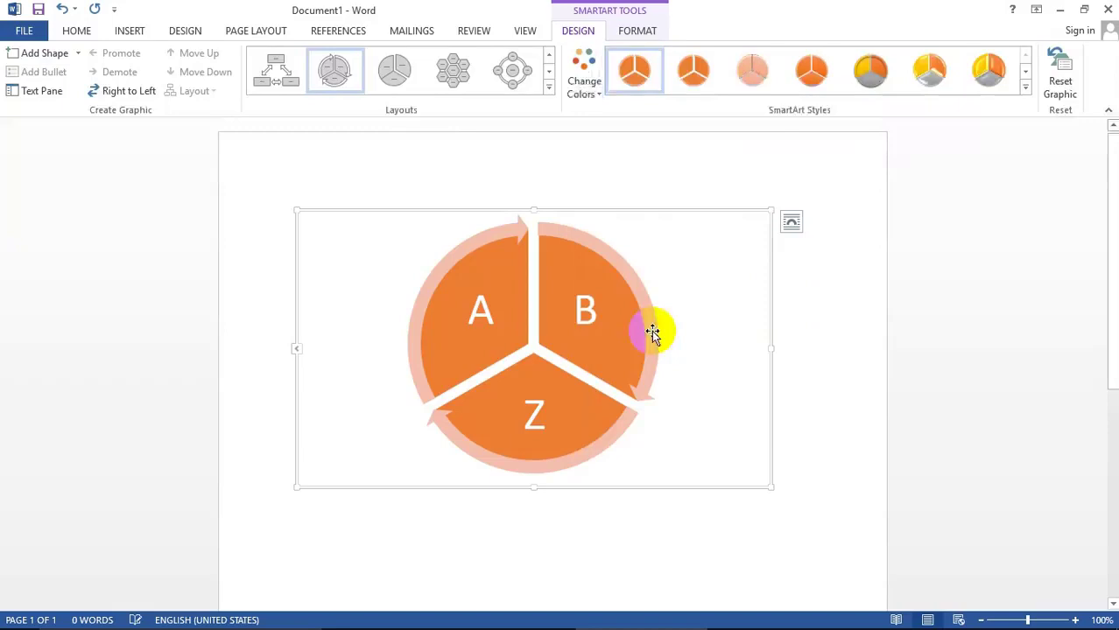
left_click(592, 88)
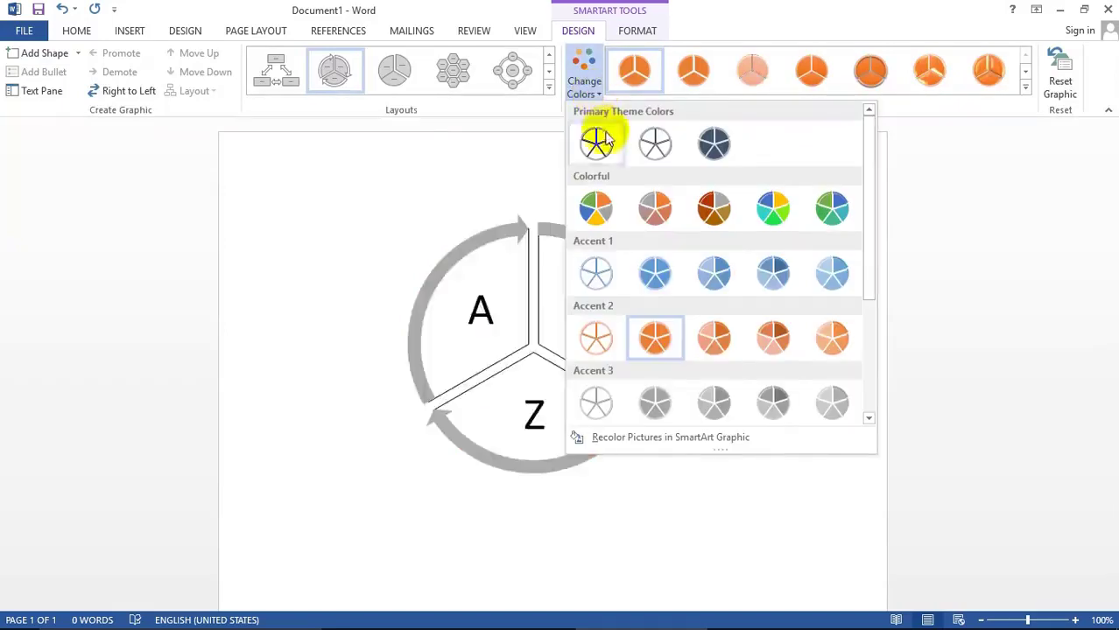
left_click(610, 419)
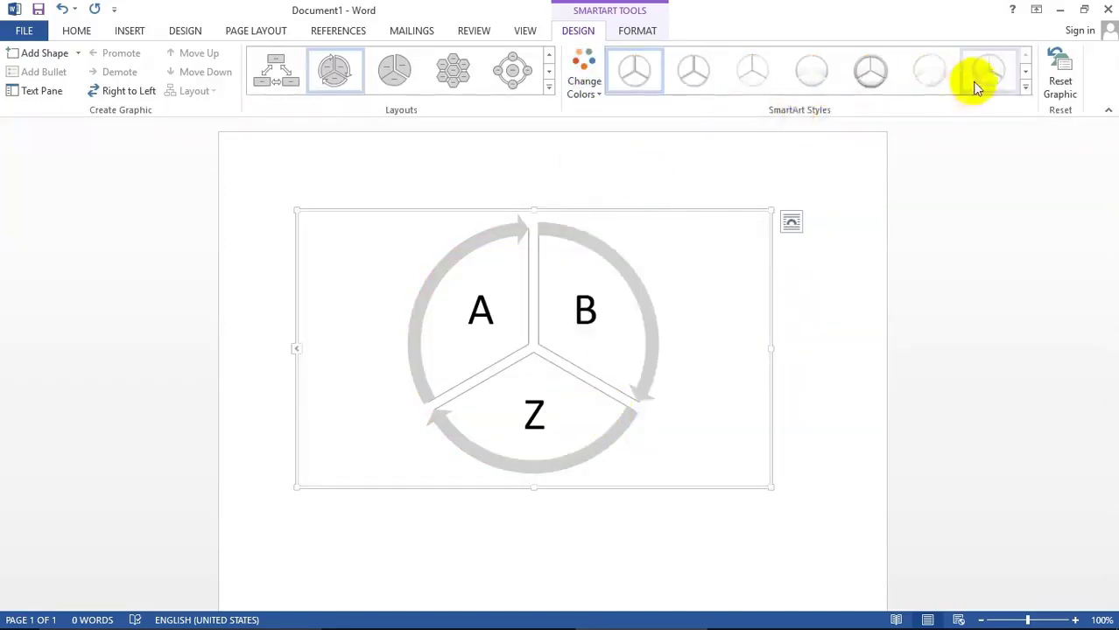
Step: Try 3-D styles, then settle on the yellow-orange-grey Colorful palette with the first flat style
left_click(1025, 87)
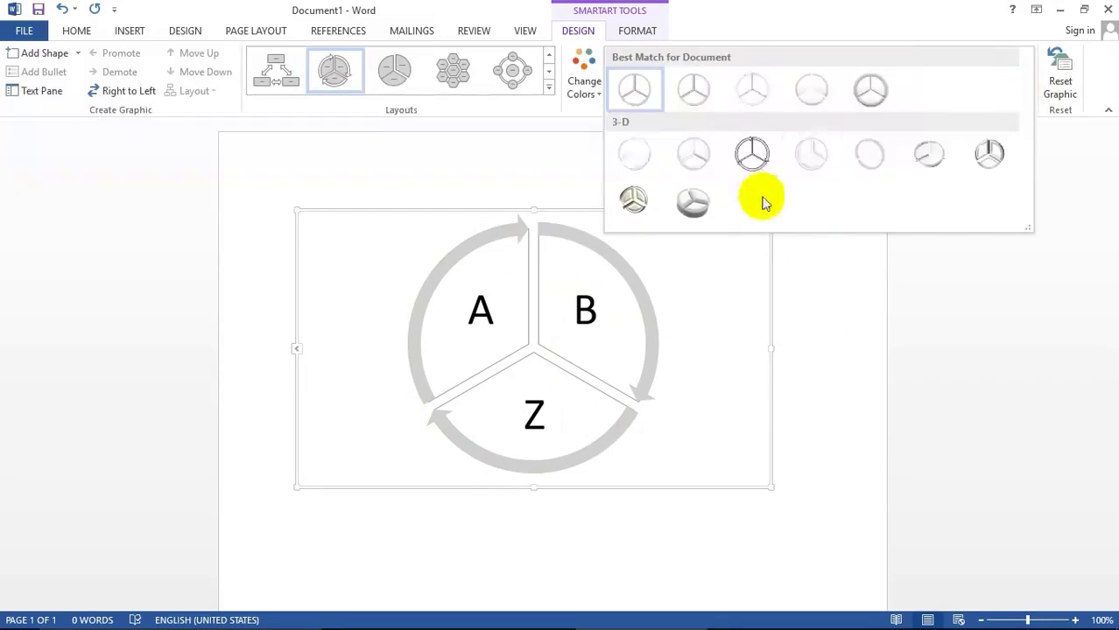
left_click(696, 203)
left_click(587, 83)
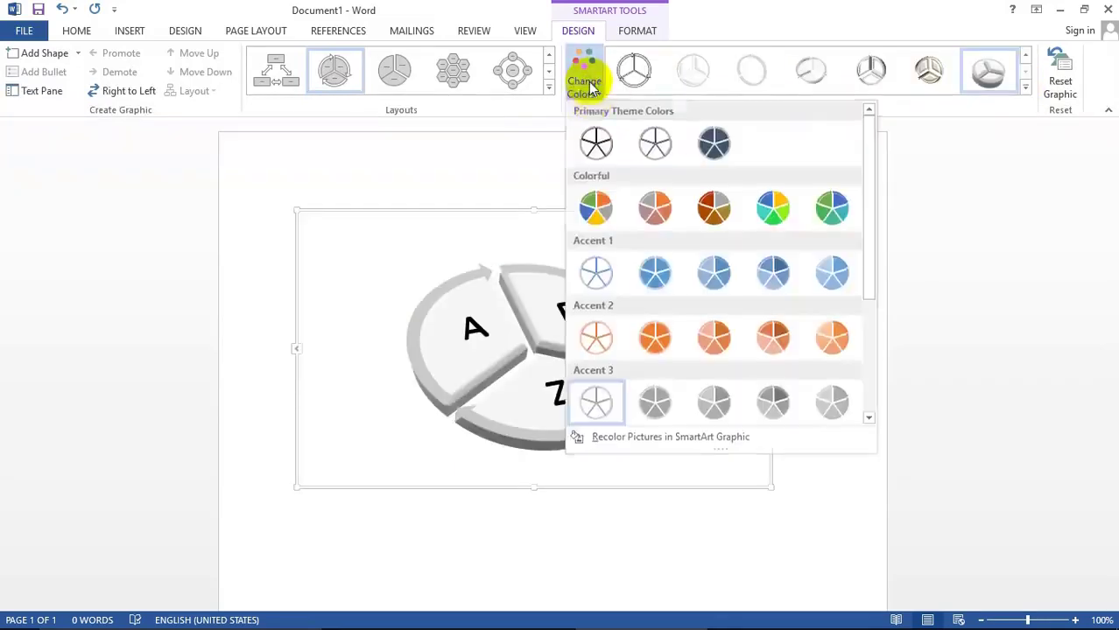
left_click(597, 198)
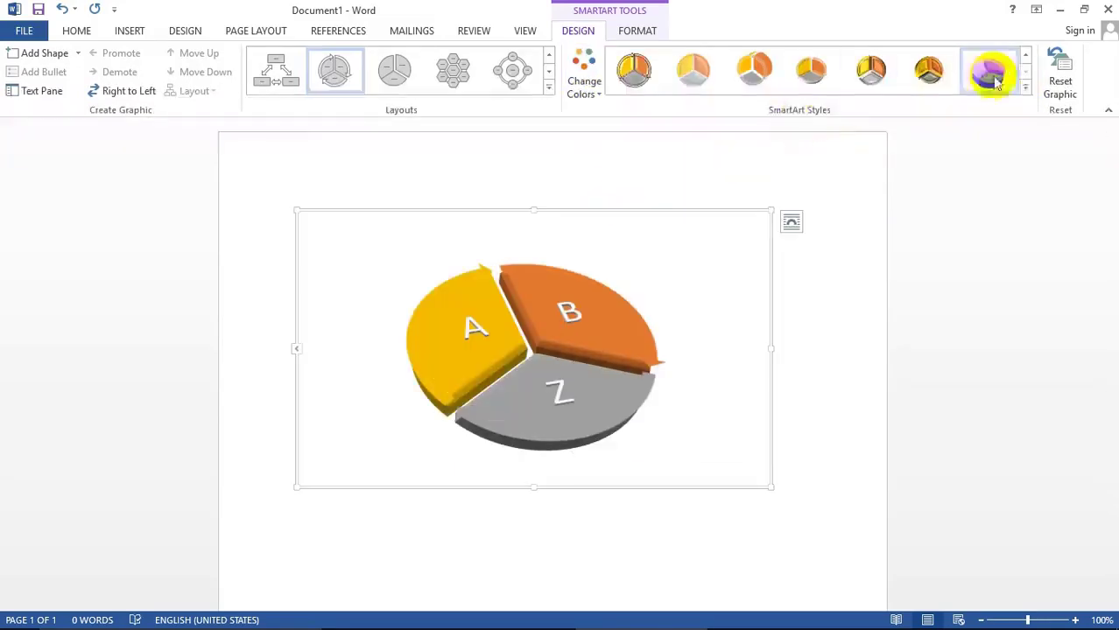
left_click(1024, 87)
left_click(709, 175)
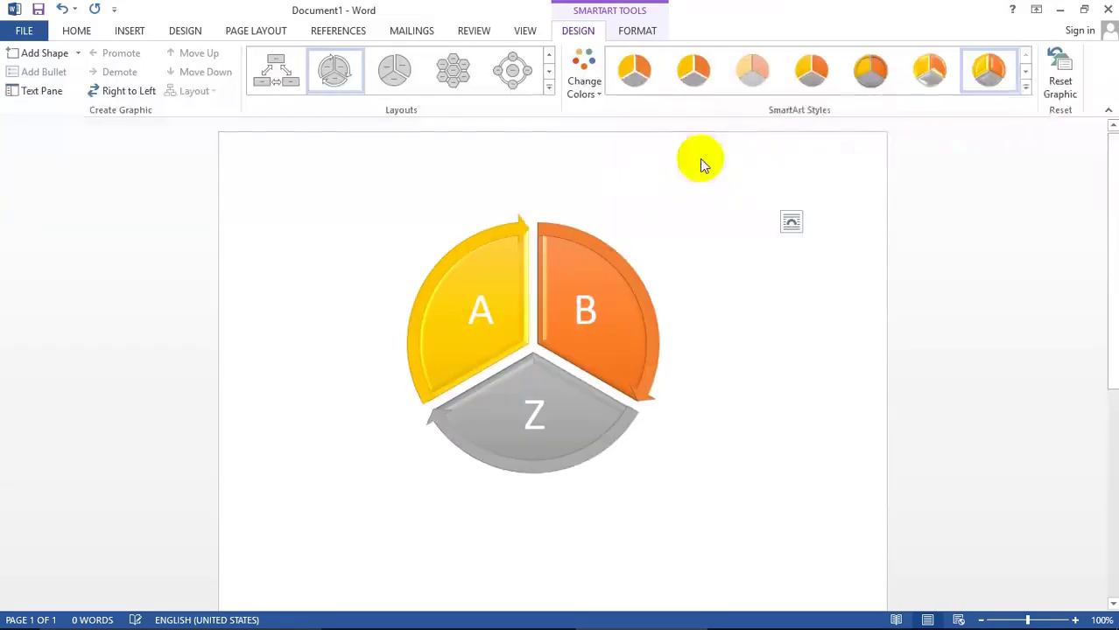
left_click(1024, 89)
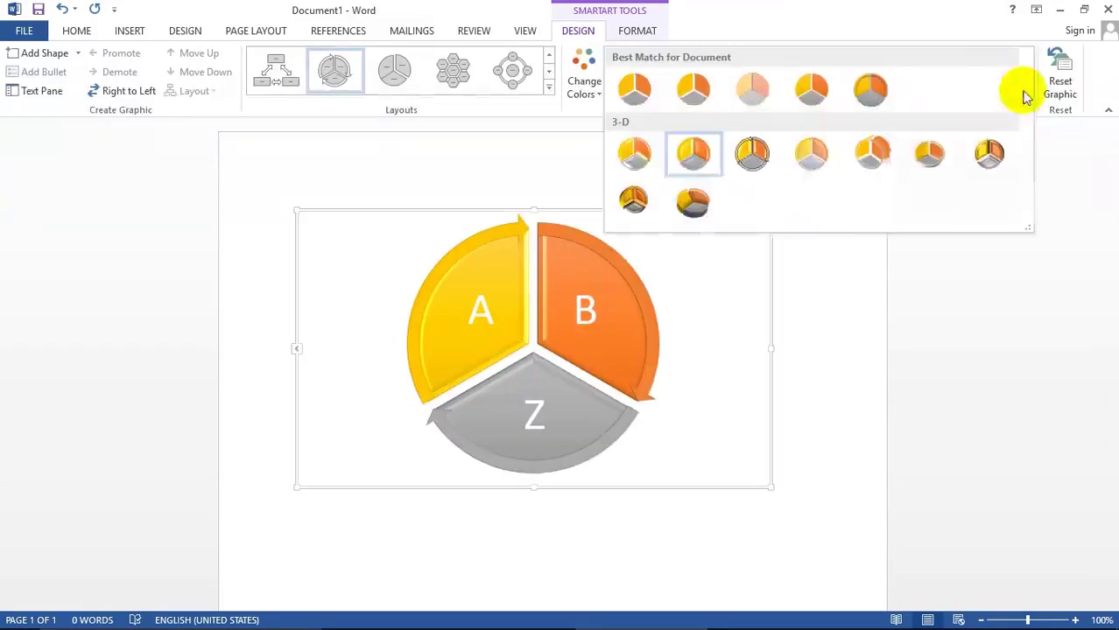
left_click(639, 93)
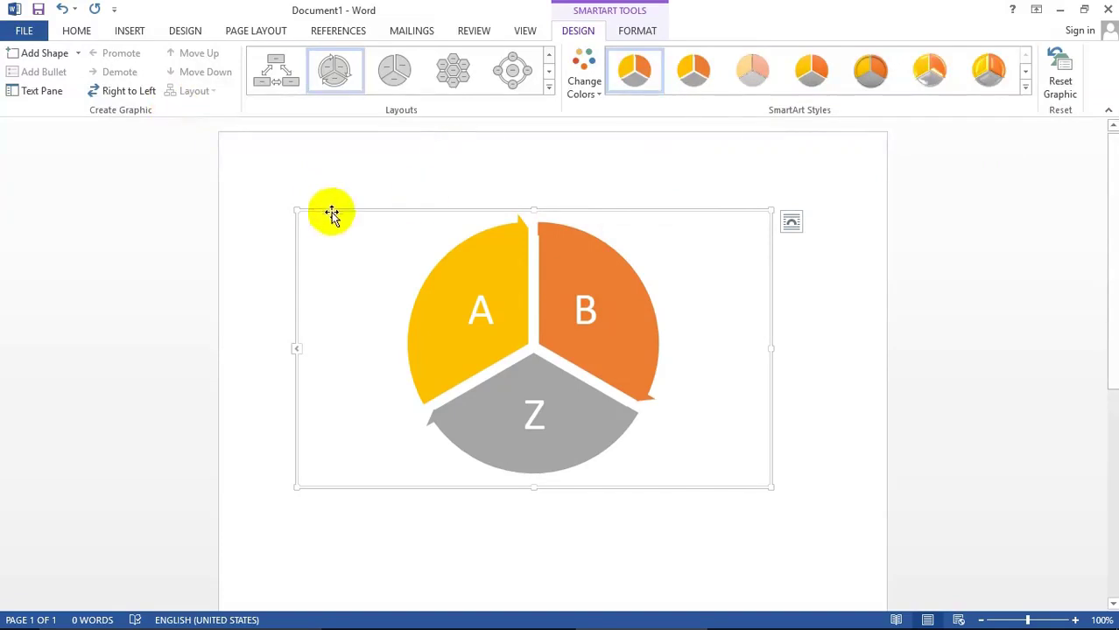
Step: Reset the diagram to plain blue and set it Right to Left, putting B left and A right
left_click(1059, 75)
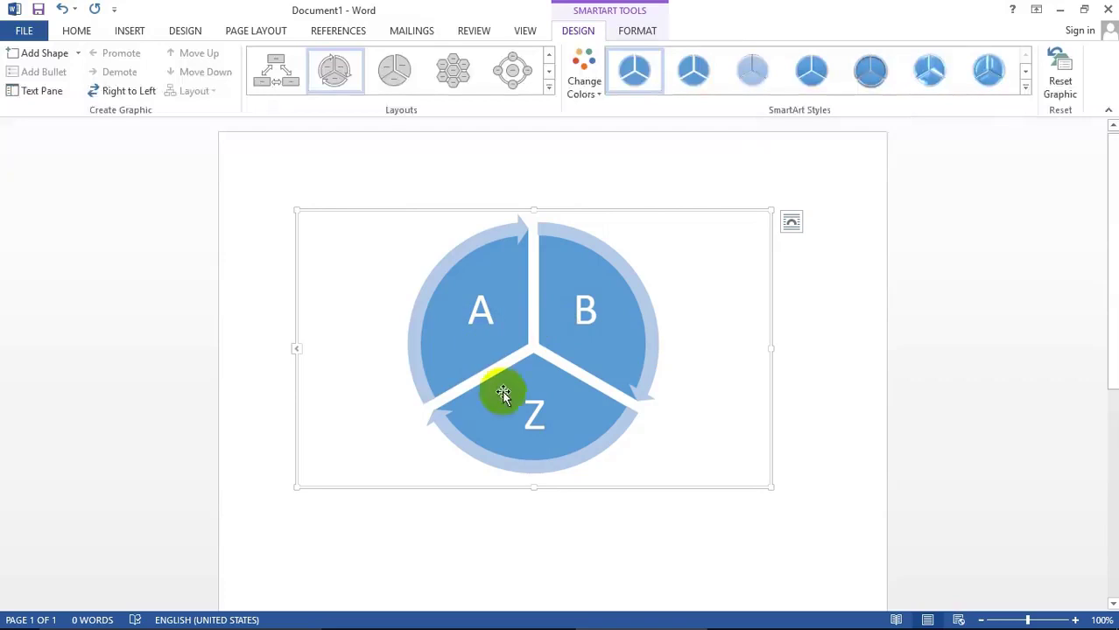
left_click_drag(466, 362, 482, 308)
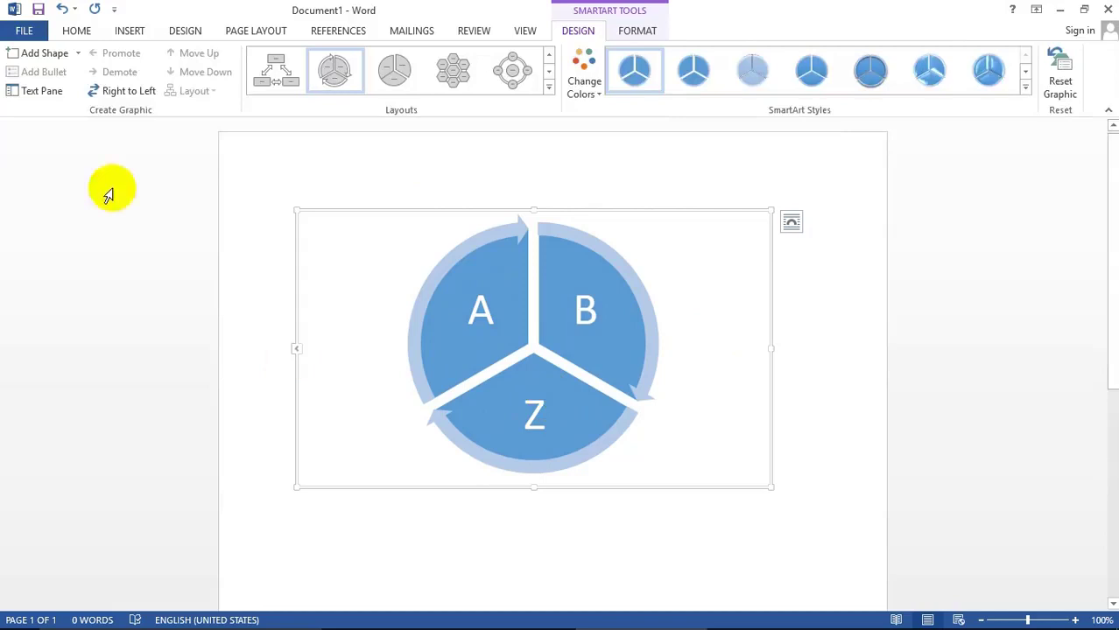
left_click(114, 94)
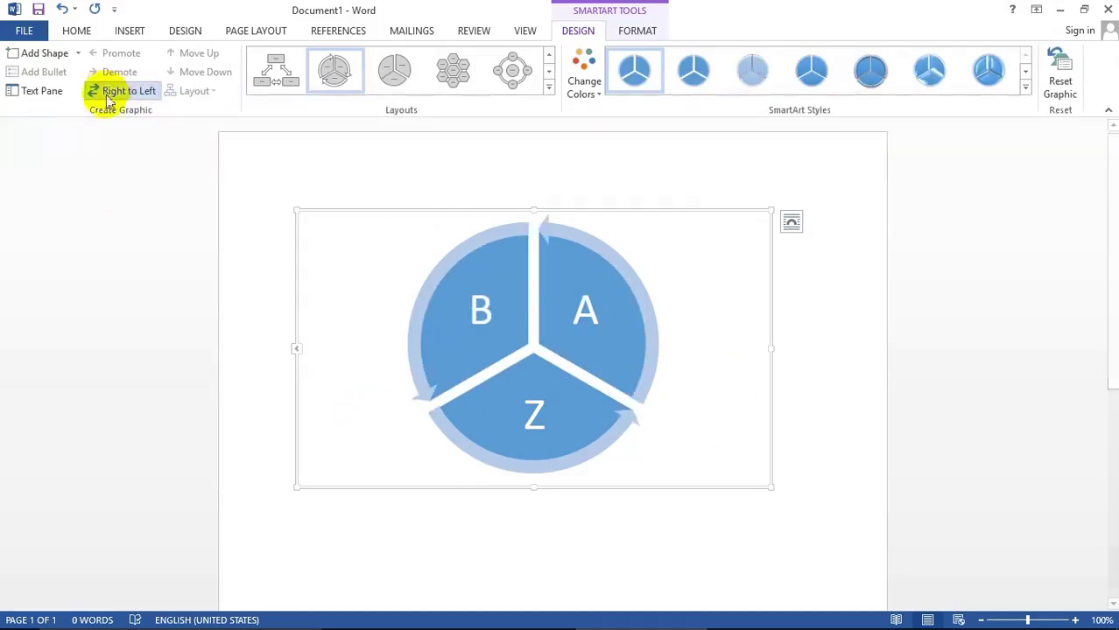
left_click(112, 93)
left_click(112, 92)
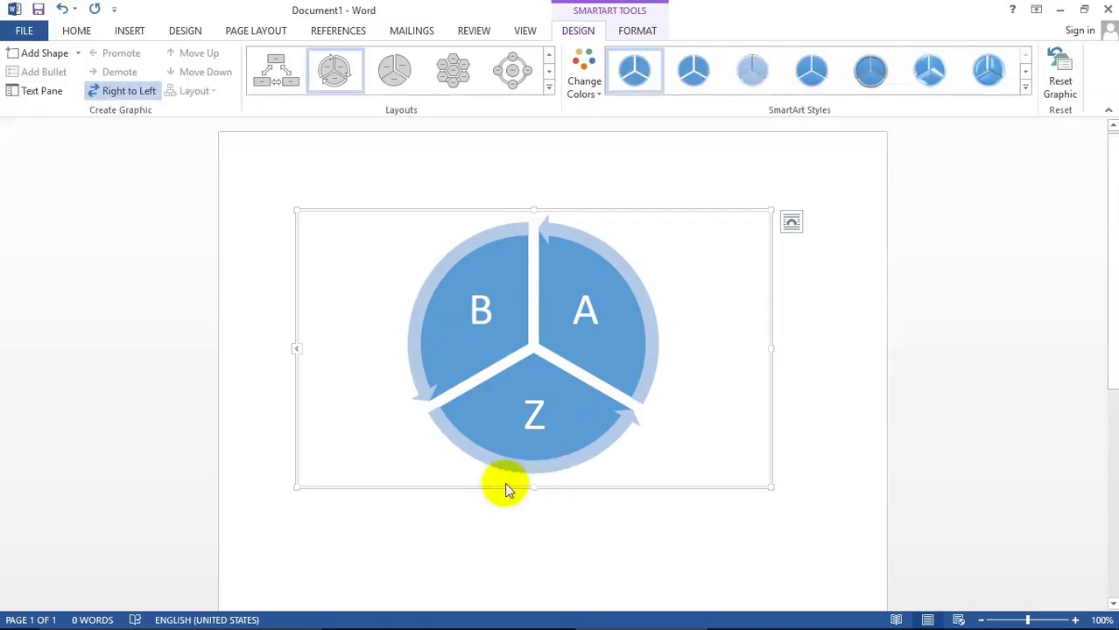
left_click(629, 33)
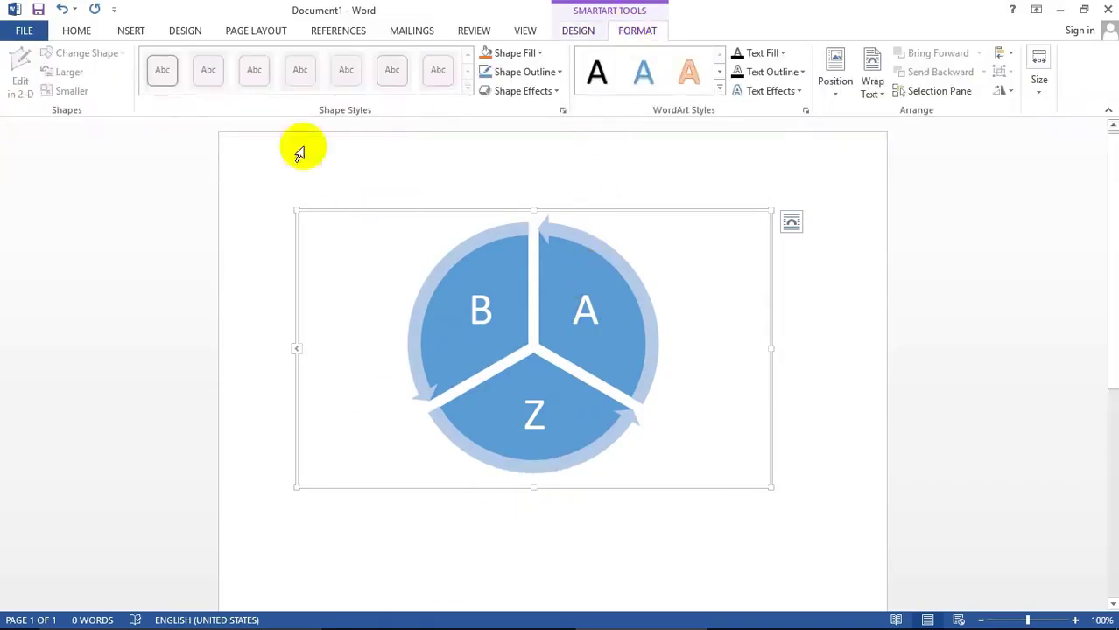
Step: Fill the B wedge dark blue, then select the arrow curving around B
left_click(493, 294)
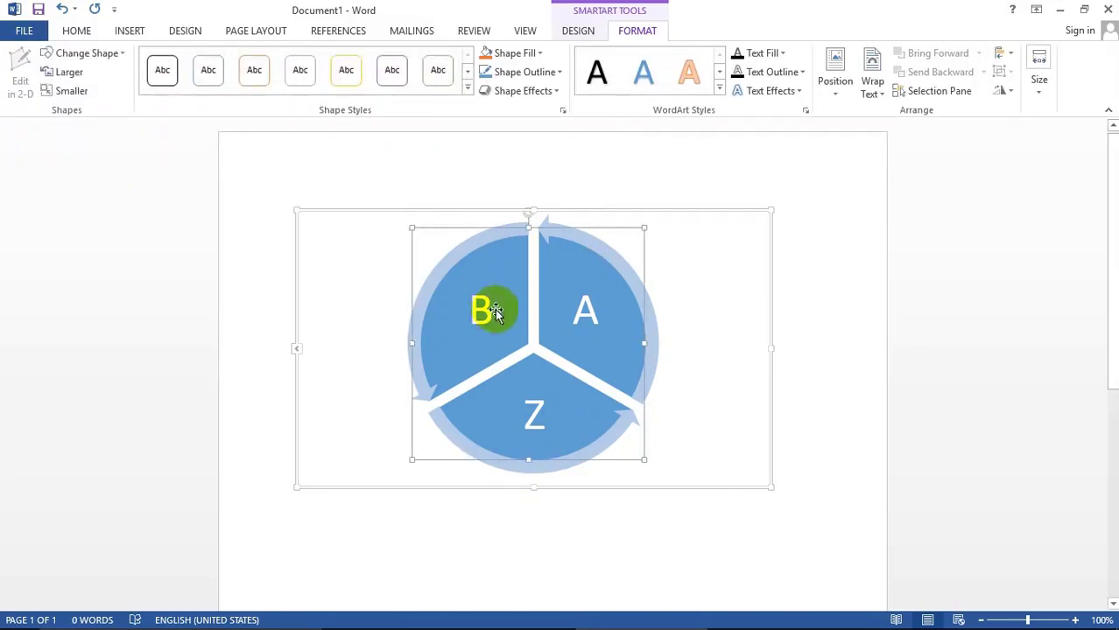
left_click(533, 54)
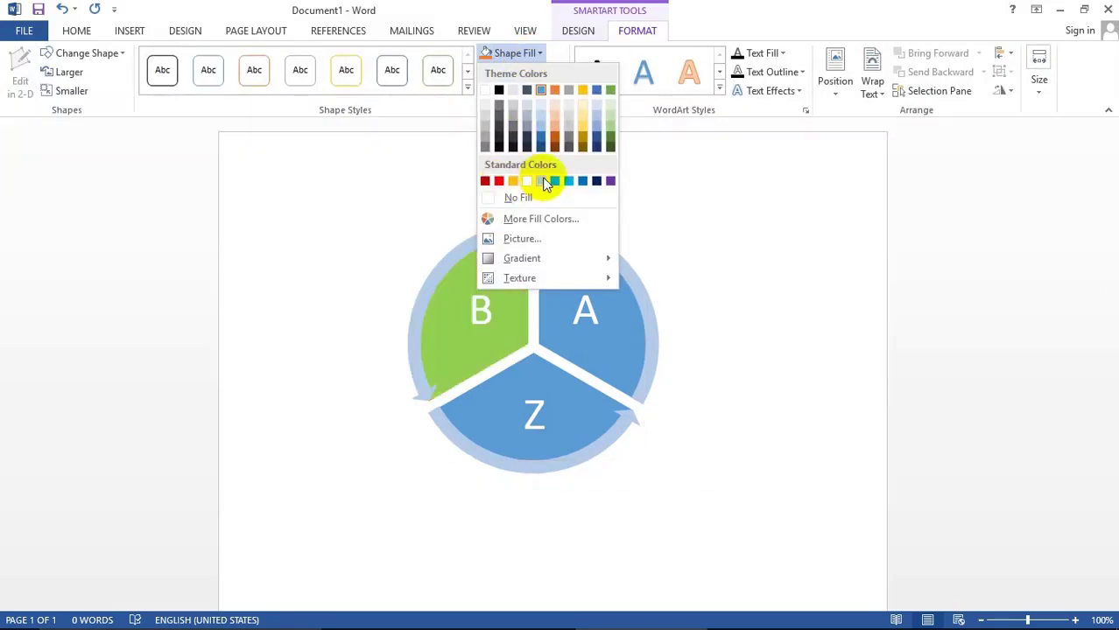
left_click(577, 181)
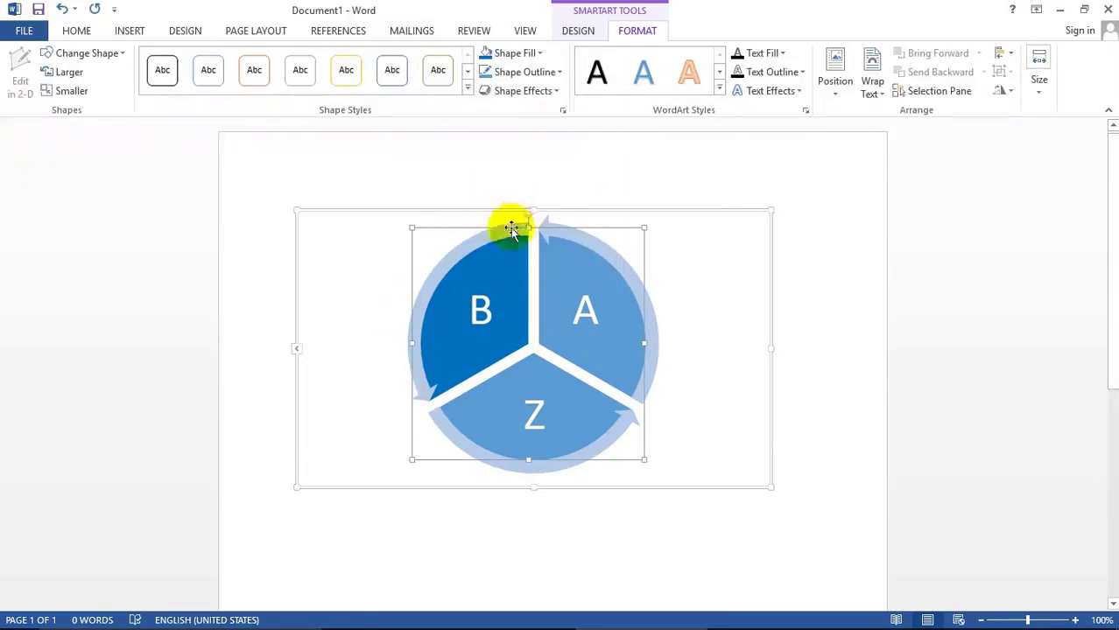
left_click(468, 246)
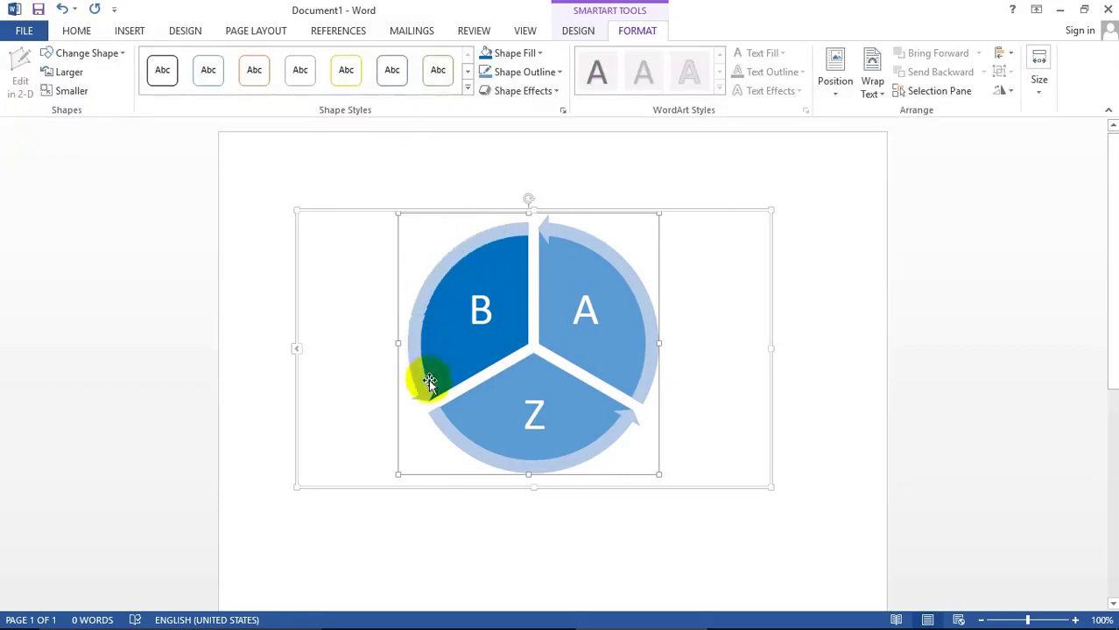
Step: Fill the arrow around B red and give it a dark outline
left_click(523, 54)
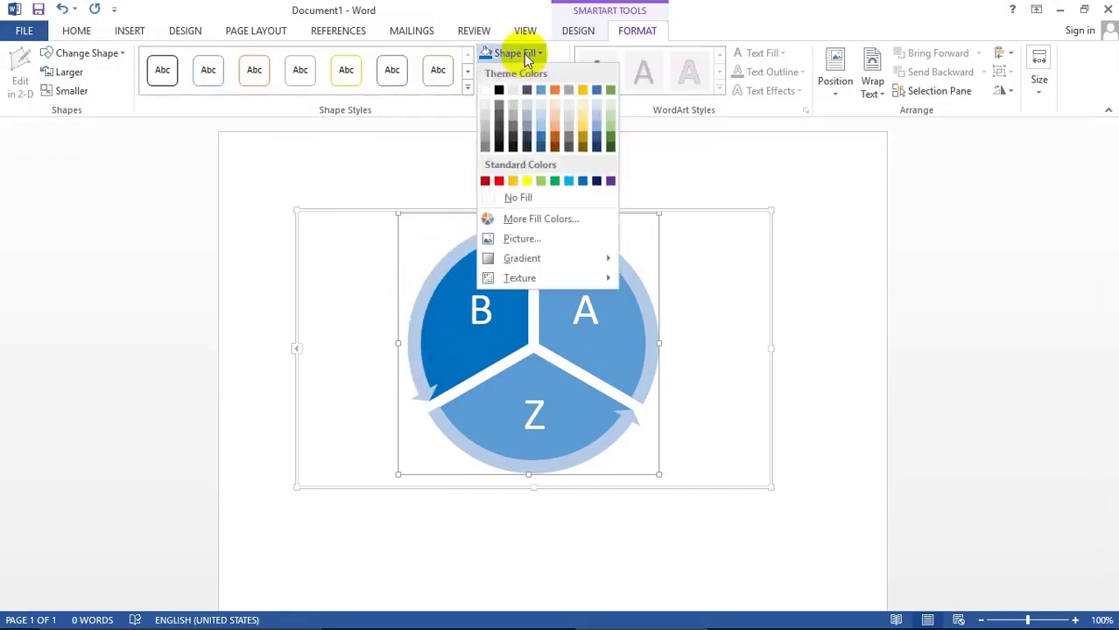
left_click(499, 181)
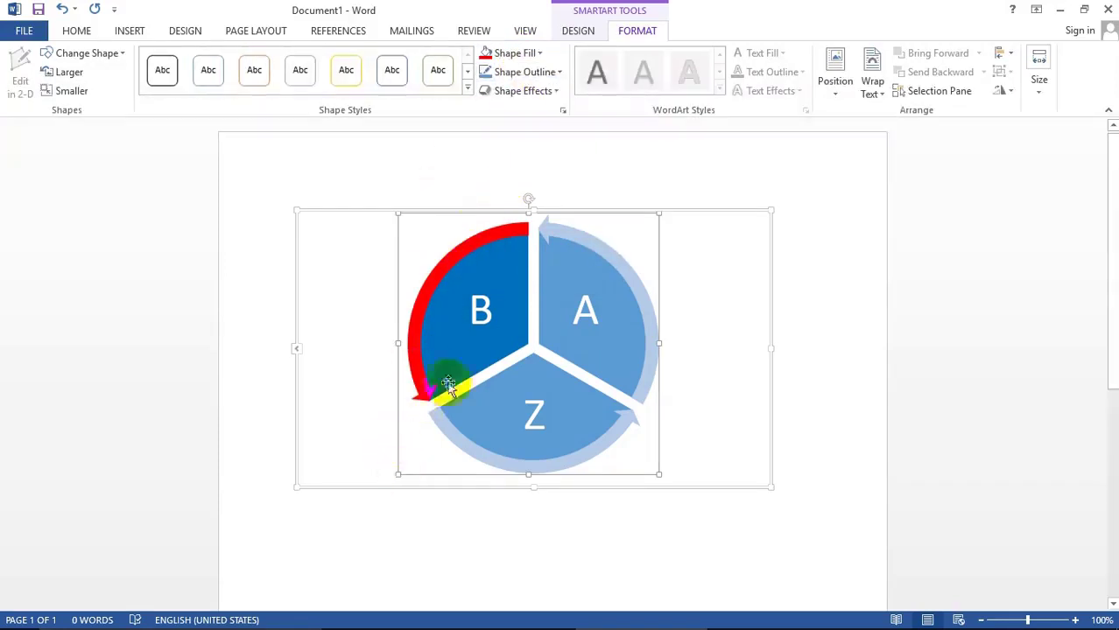
left_click(547, 79)
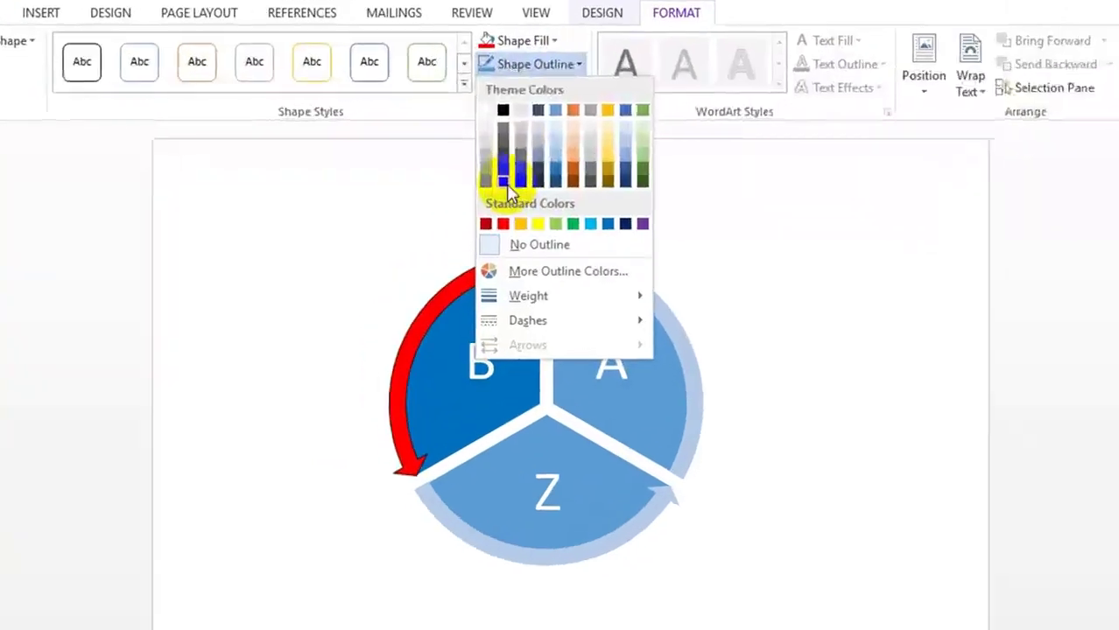
left_click(499, 200)
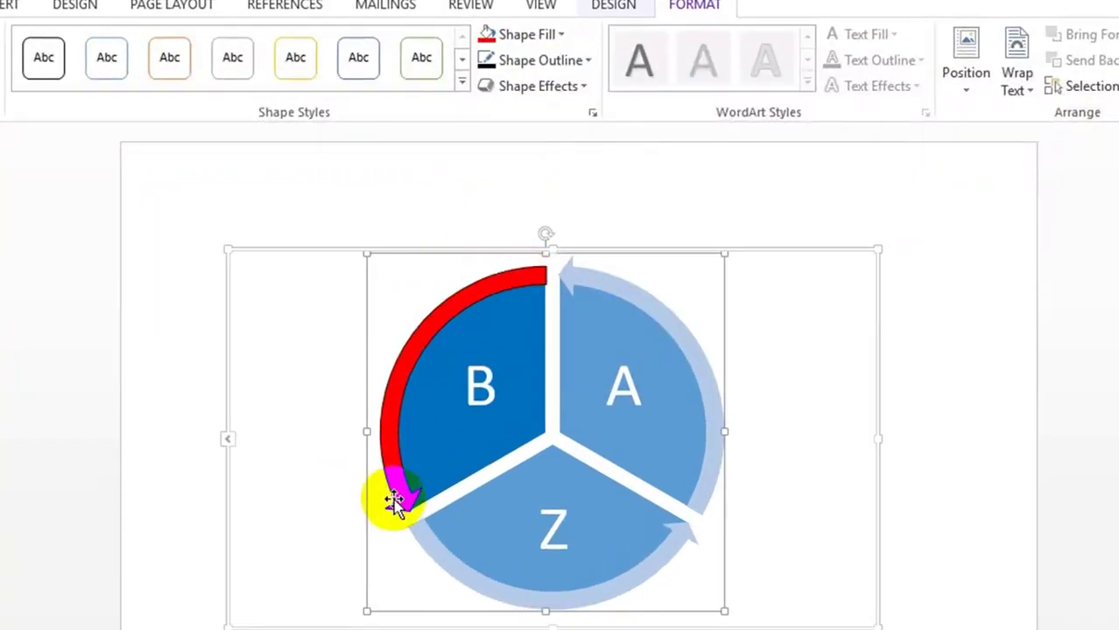
Step: Give the arrow around A a dark outline and a yellow fill
left_click_drag(525, 280, 425, 467)
left_click_drag(662, 317, 672, 321)
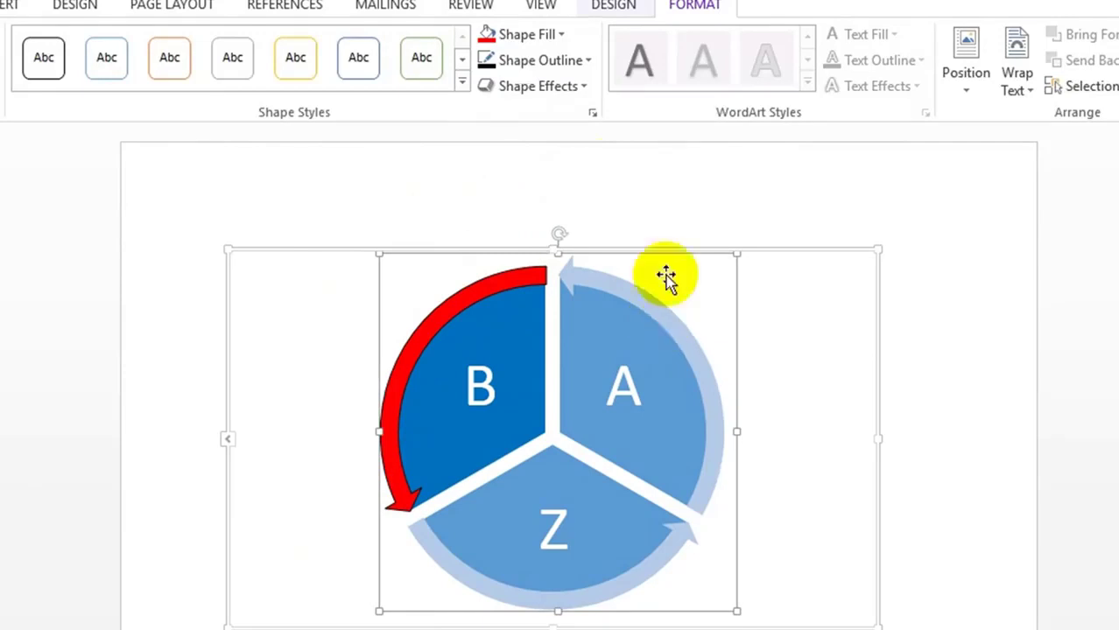
left_click(569, 60)
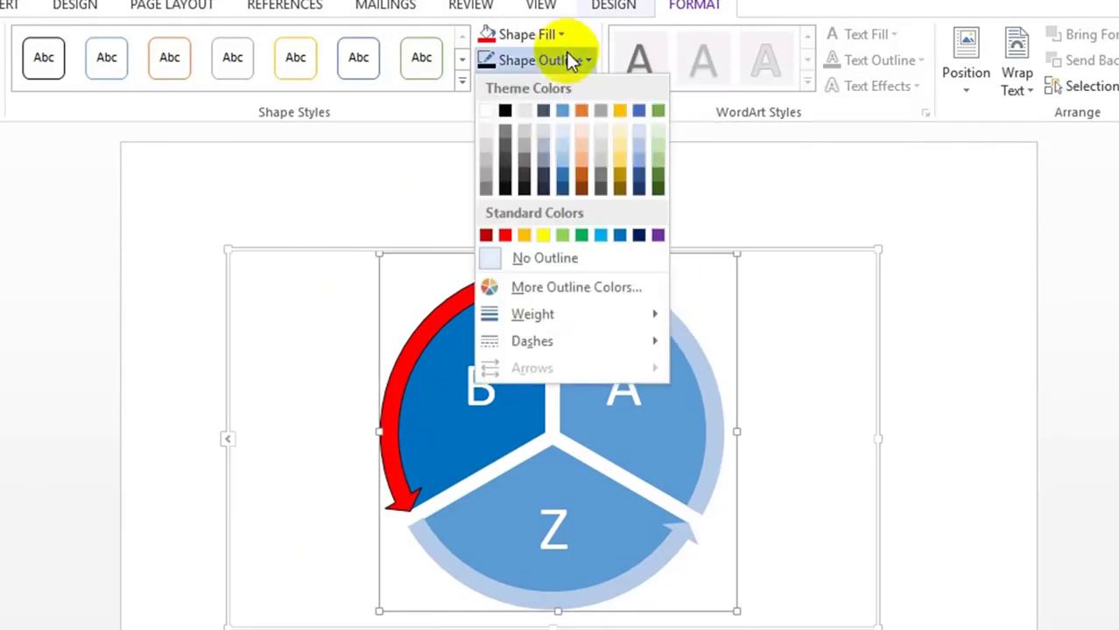
left_click(511, 194)
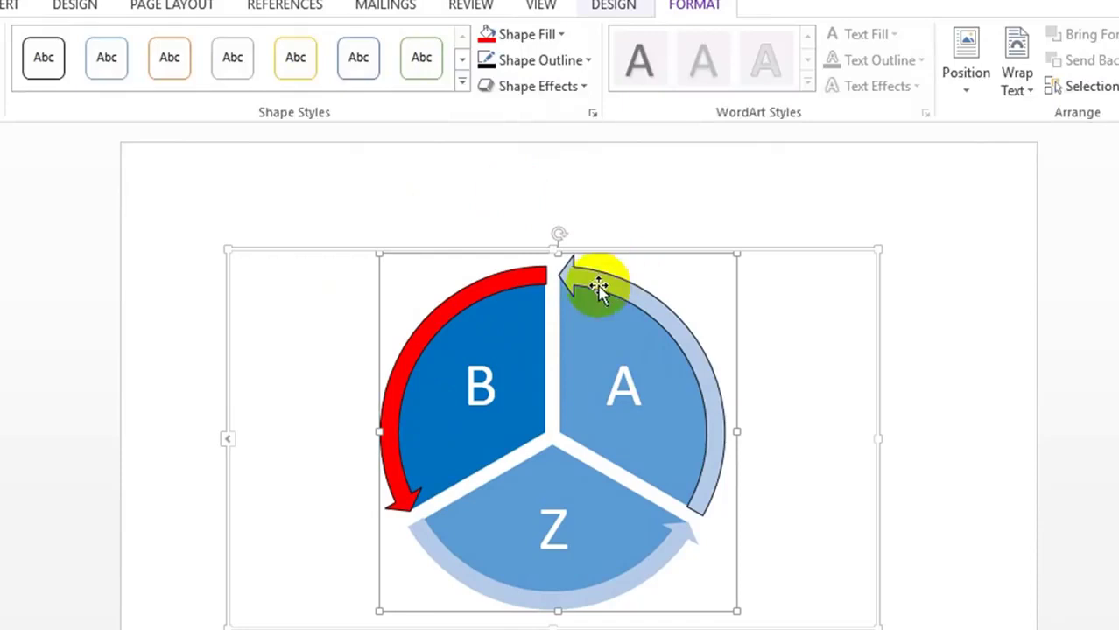
left_click(646, 560)
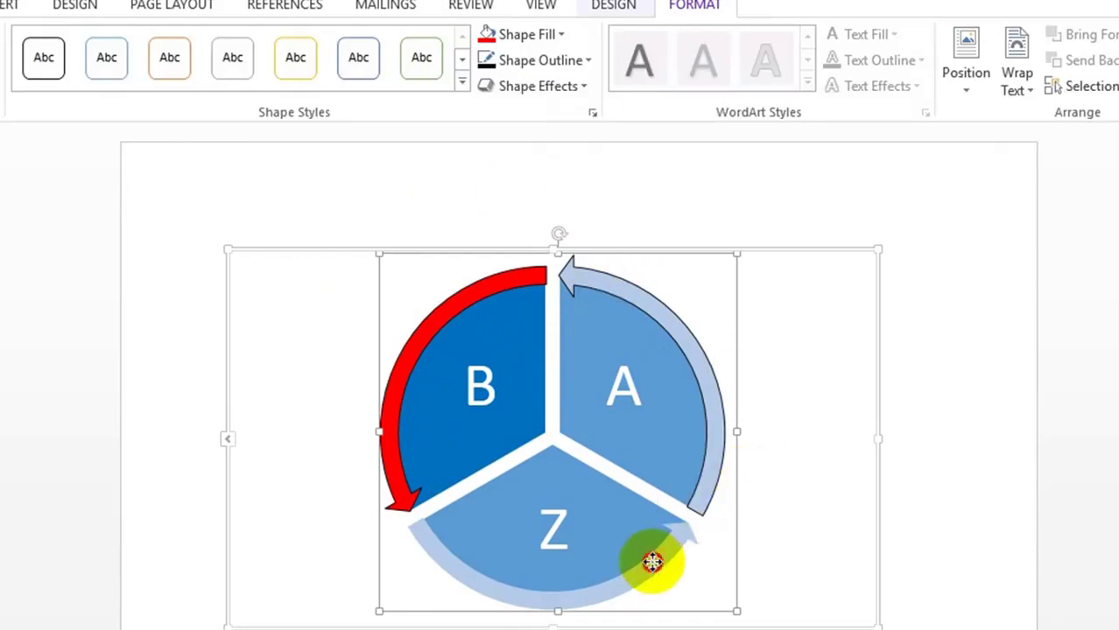
left_click(693, 365)
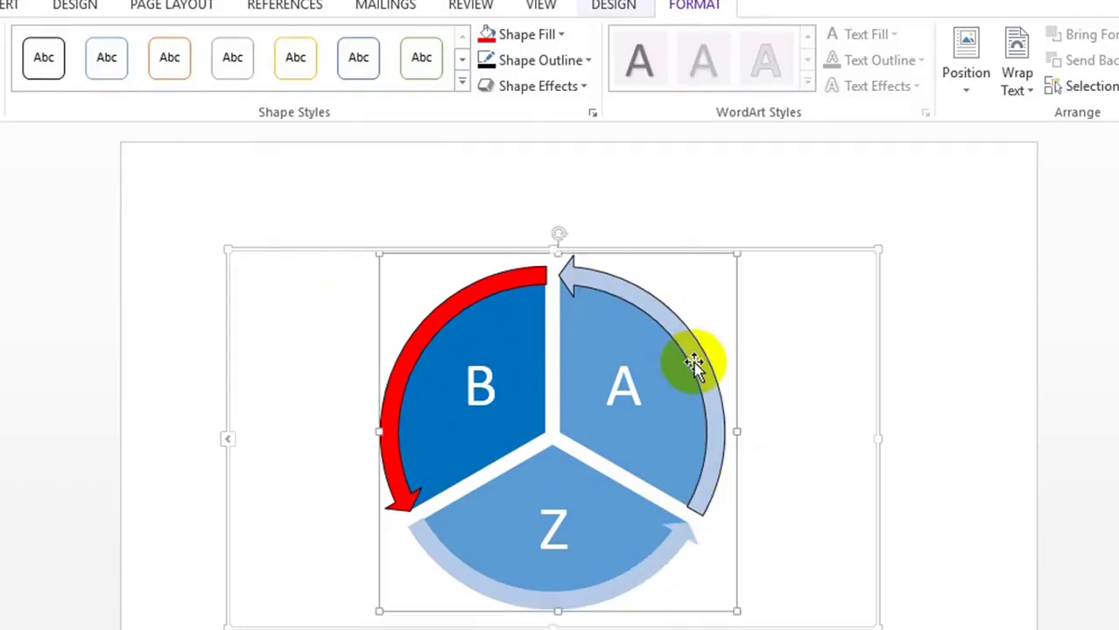
left_click(555, 32)
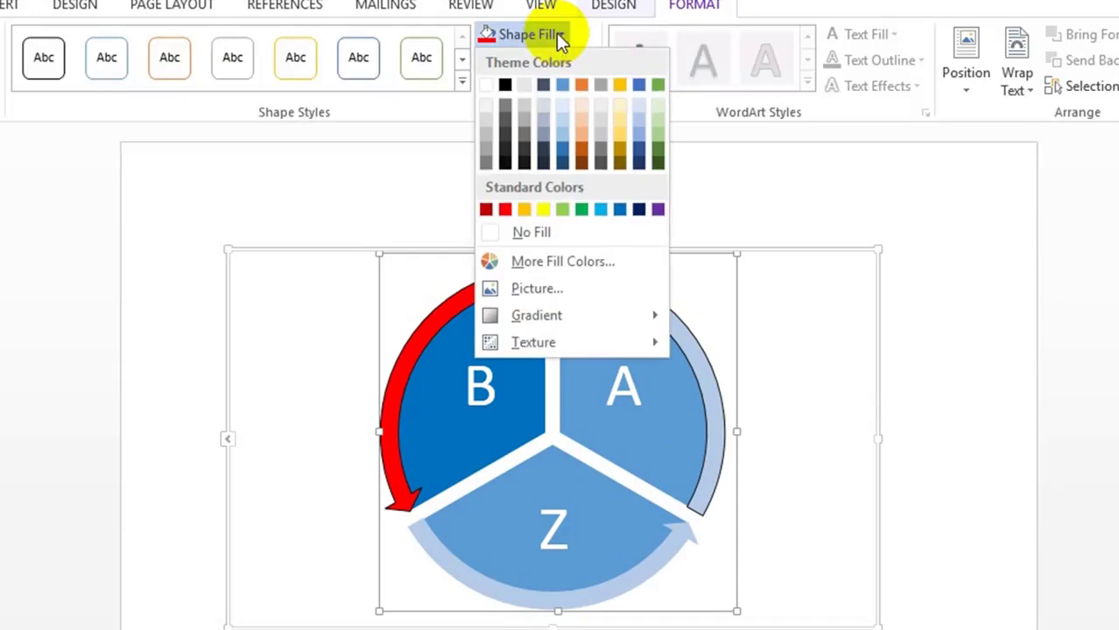
left_click(544, 213)
left_click(588, 523)
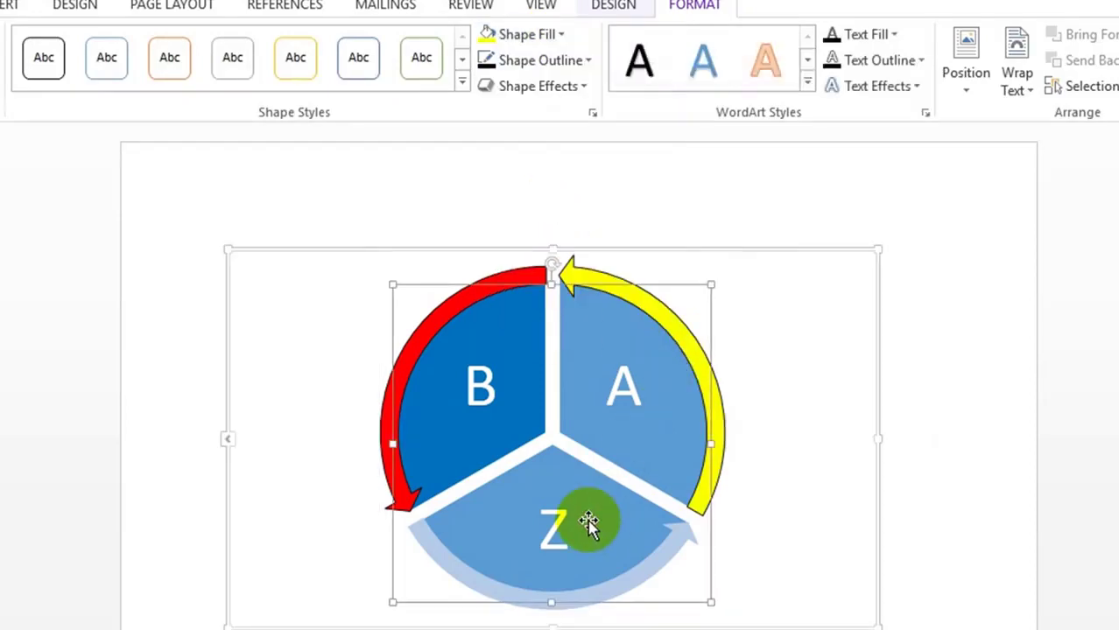
left_click(597, 591)
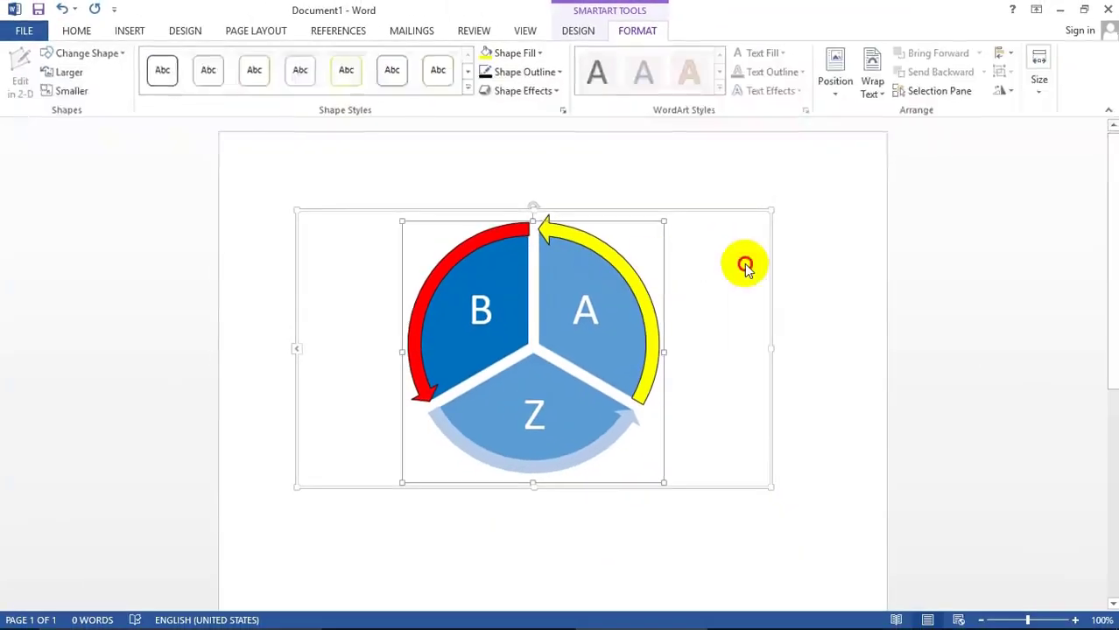
Step: Nudge the yellow arrow around A slightly right, away from the circle
left_click(745, 265)
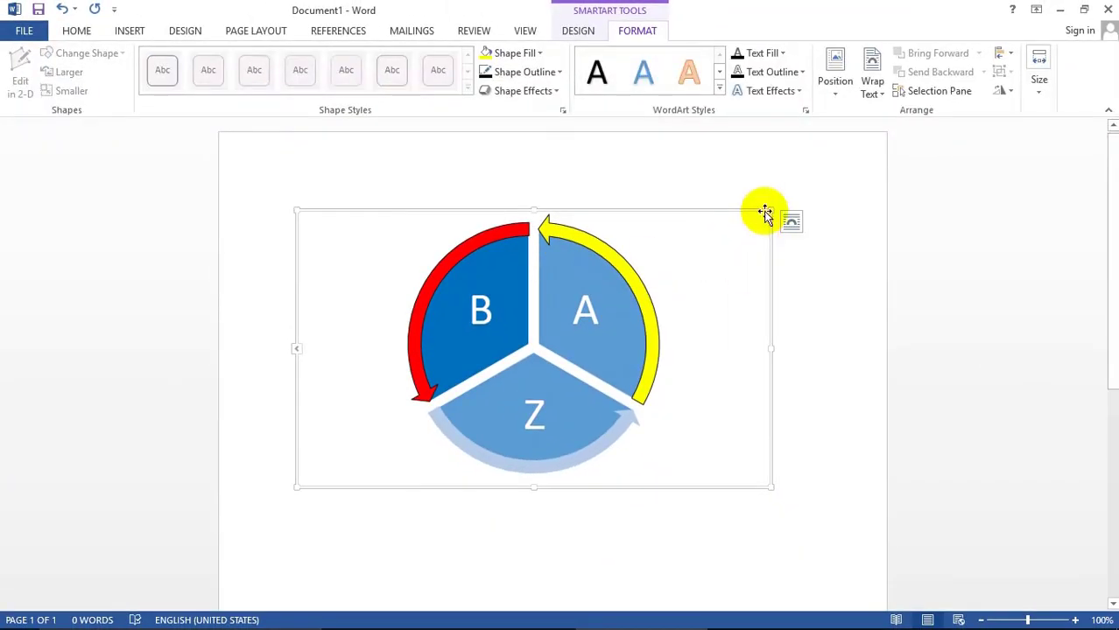
left_click(786, 316)
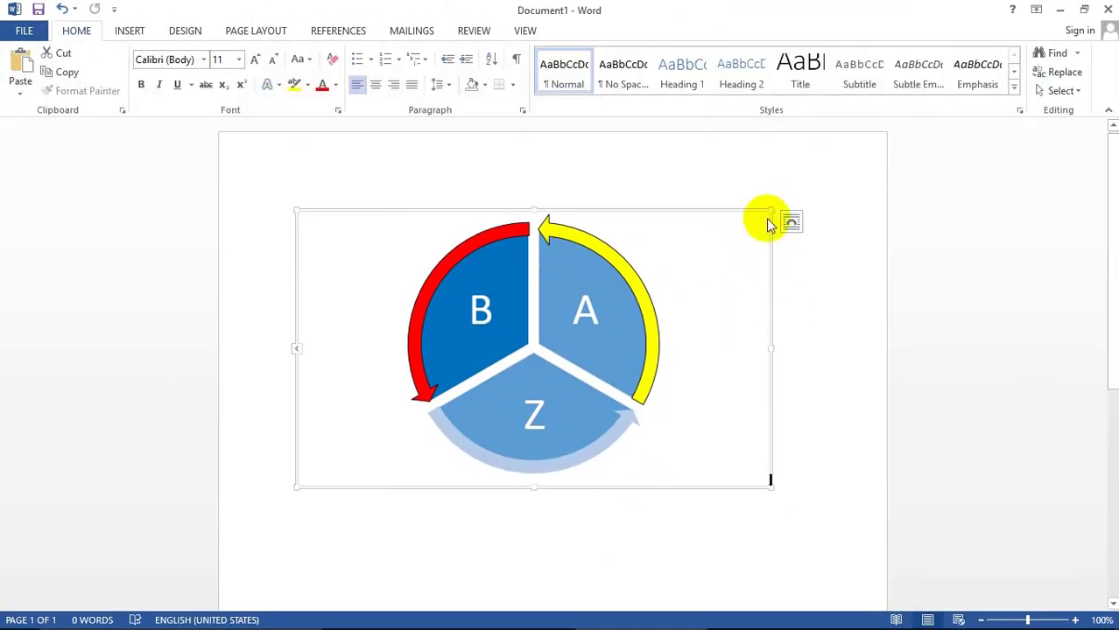
mouse_move(639, 280)
left_mouse_down()
mouse_move(681, 270)
mouse_move(639, 273)
mouse_move(651, 274)
left_mouse_up()
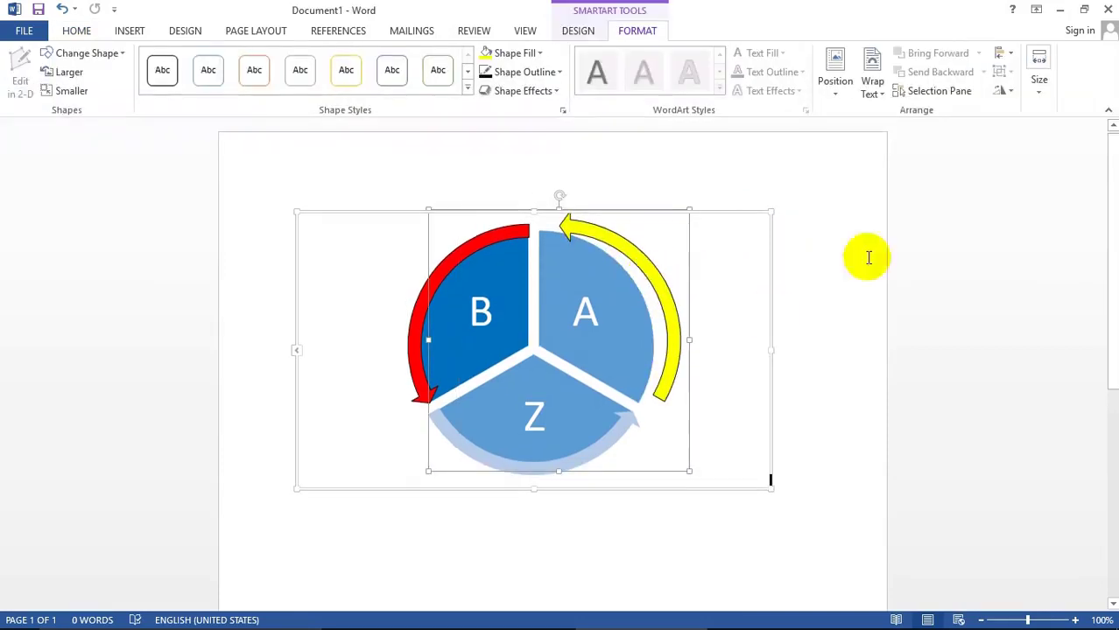
left_click(792, 247)
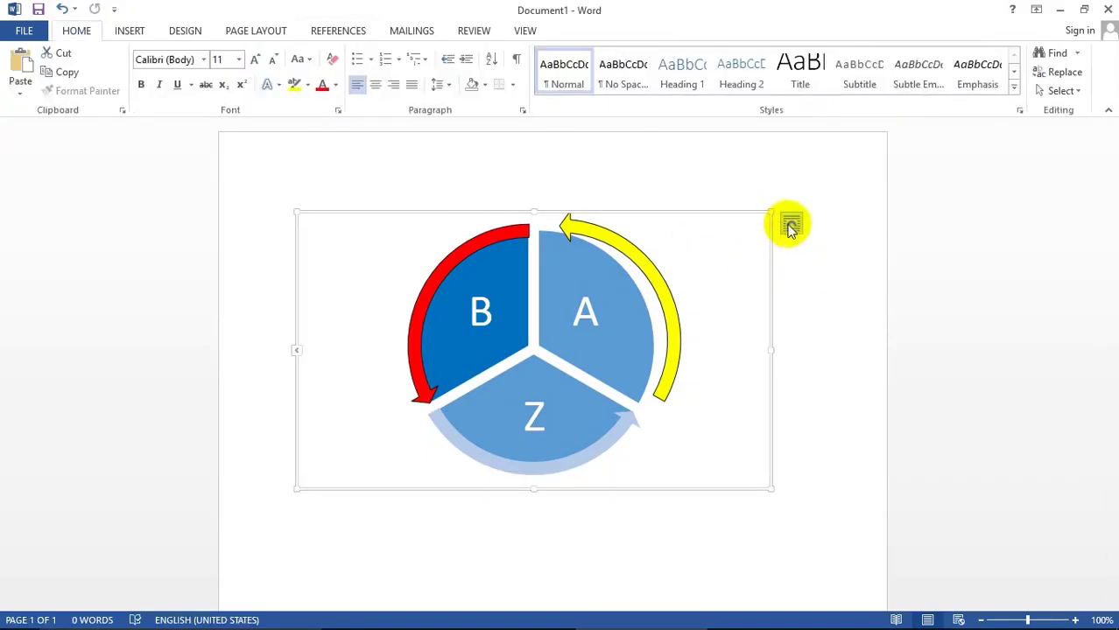
Step: Give the cycle diagram With Text Wrapping, move it lower, then delete it
left_click(790, 226)
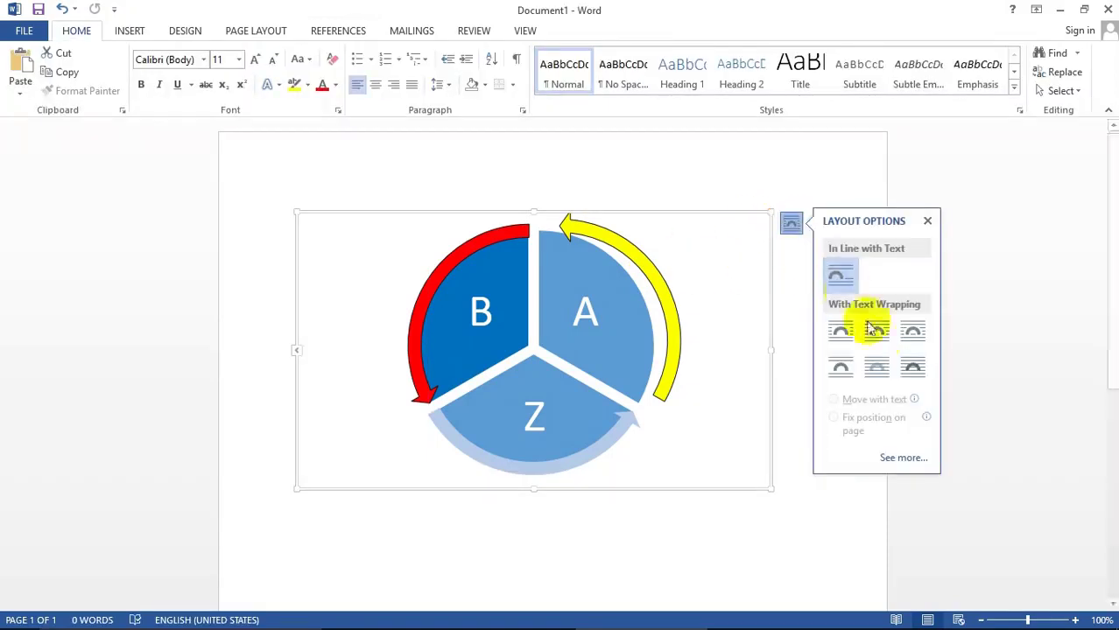
left_click(876, 368)
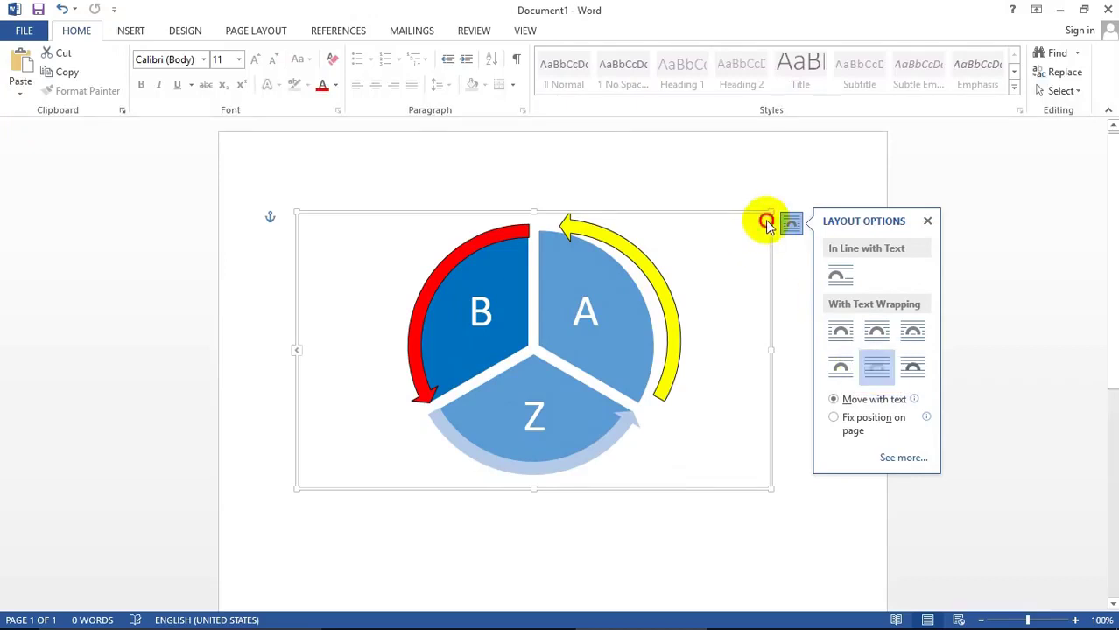
left_click_drag(771, 217, 622, 213)
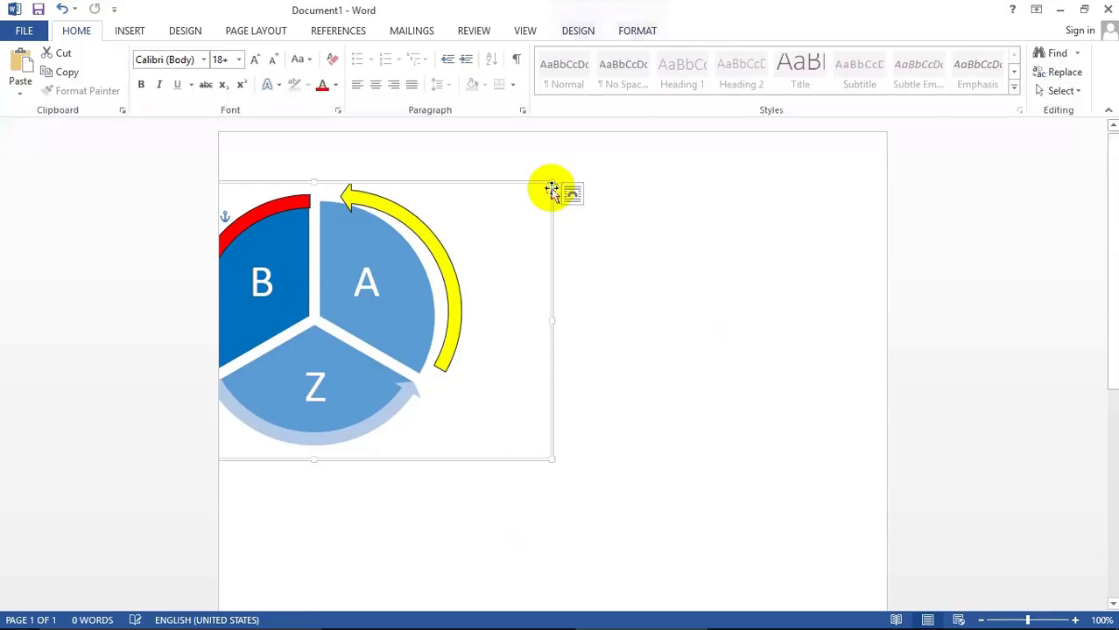
left_click_drag(609, 235, 833, 295)
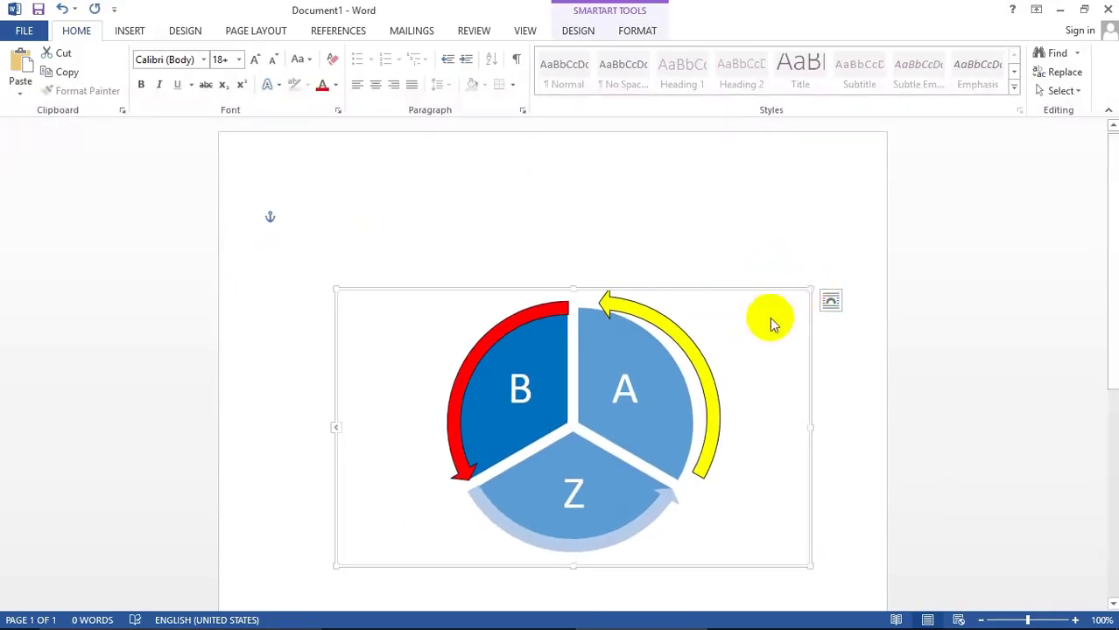
key("Delete")
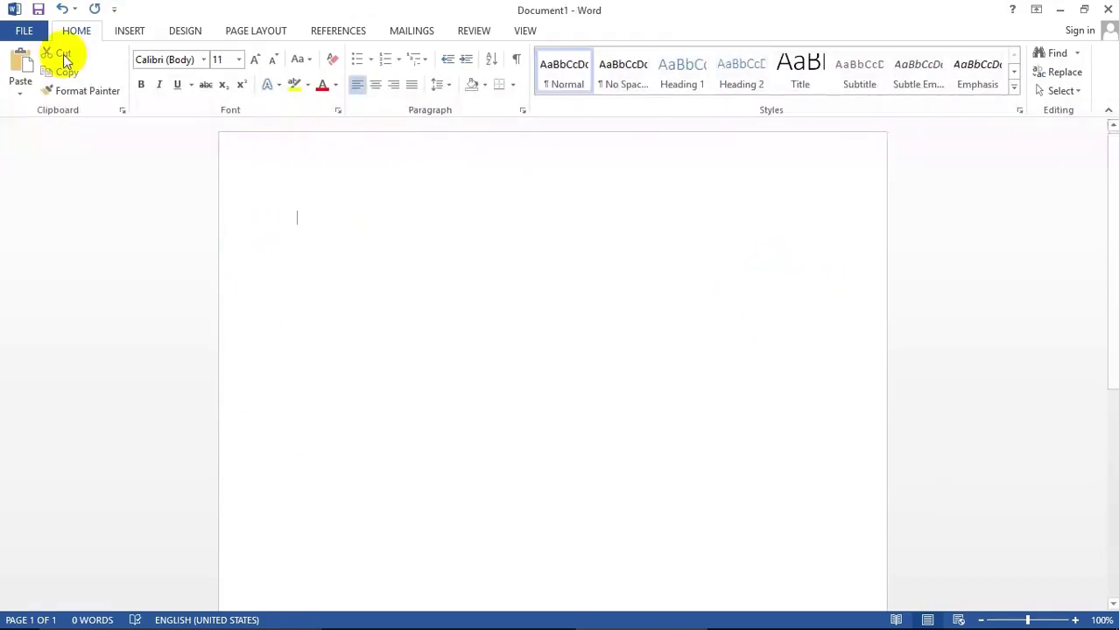
Step: Browse the Combo, Radar, Surface and Column chart types and pick Stacked Column
left_click(128, 33)
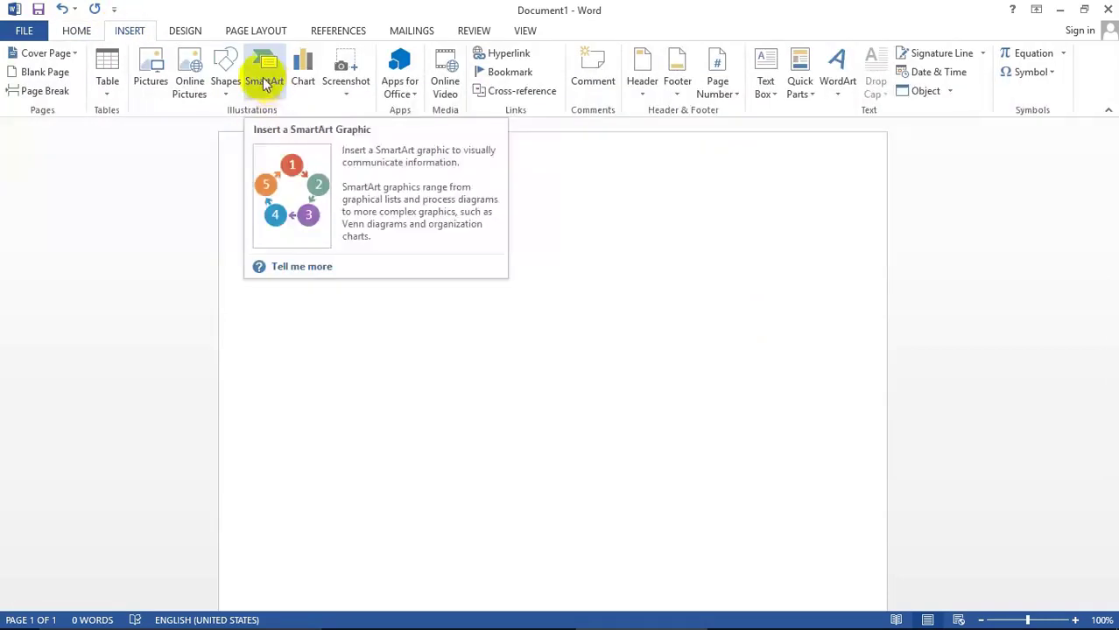
left_click(303, 66)
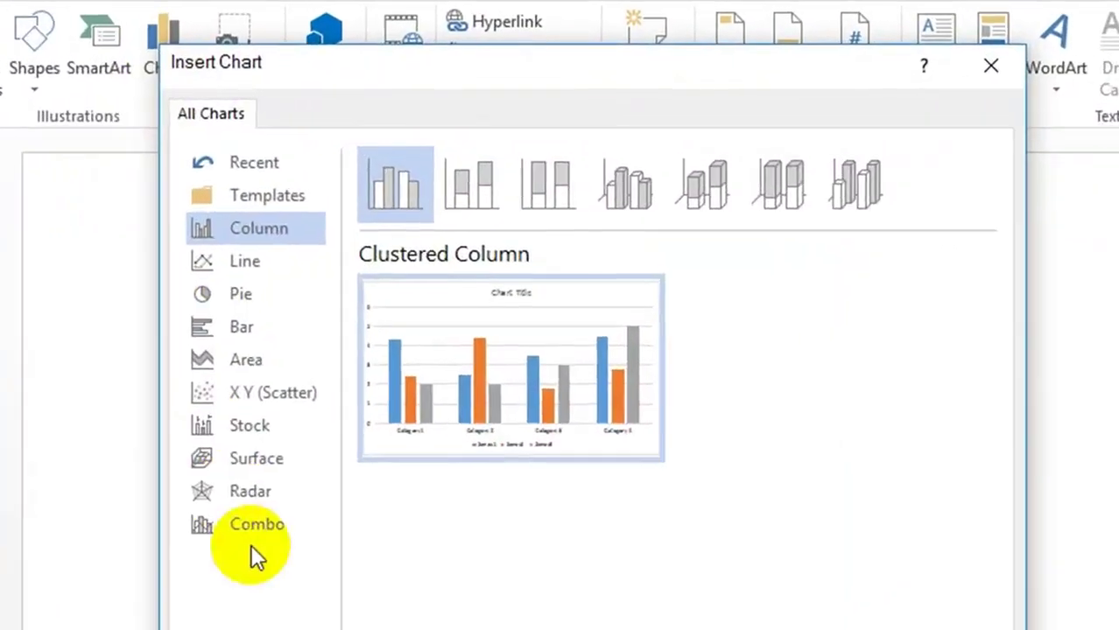
left_click(357, 354)
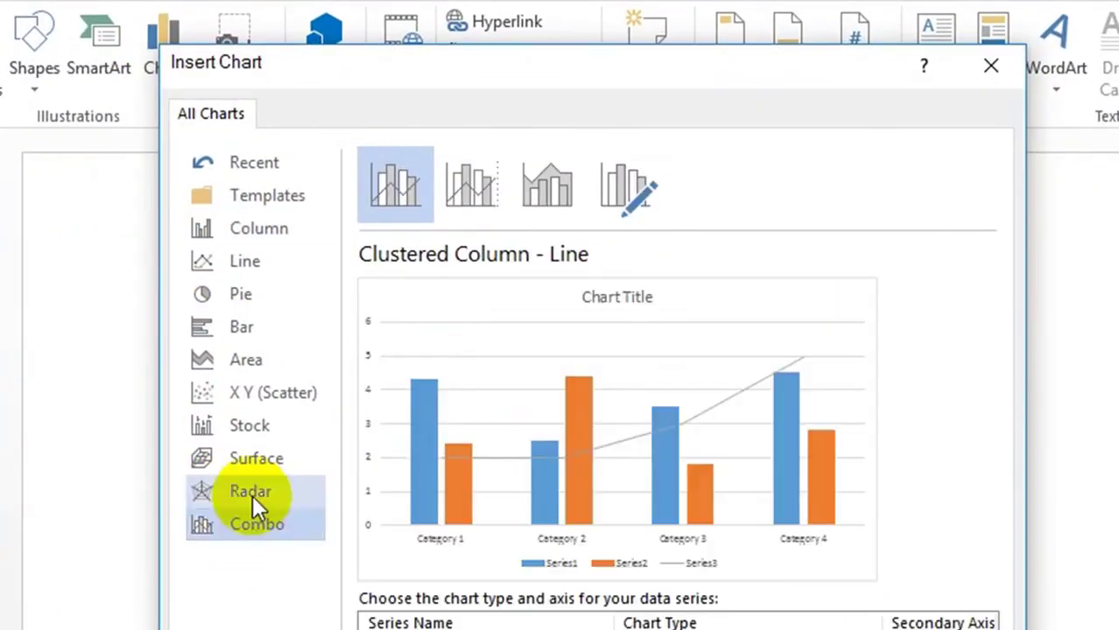
left_click(252, 492)
left_click(248, 457)
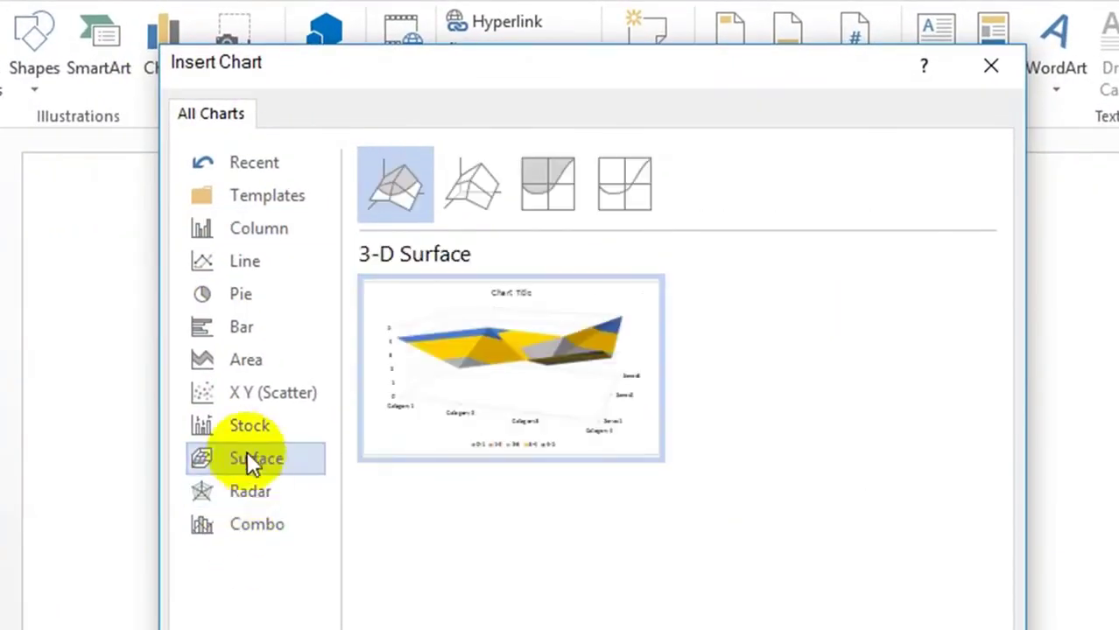
left_click(244, 228)
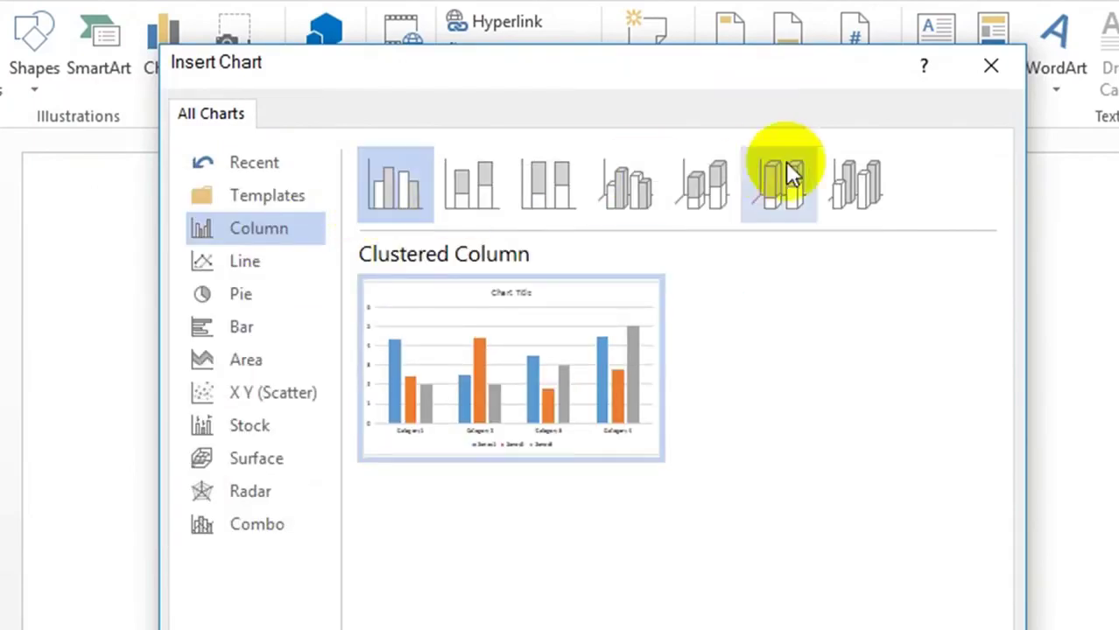
left_click(847, 175)
left_click(792, 187)
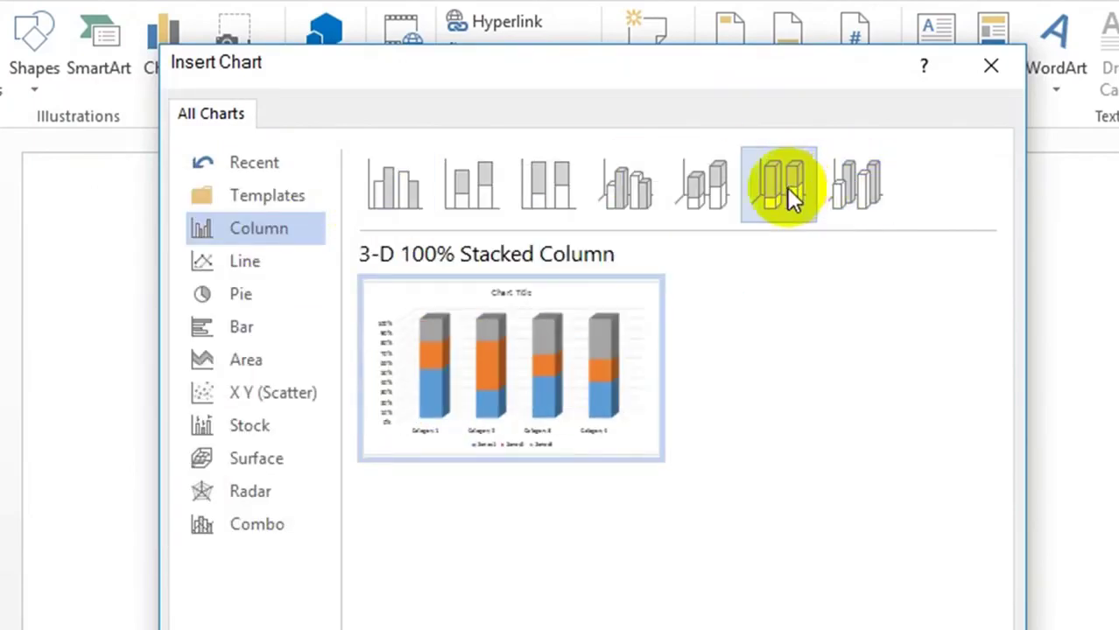
left_click(467, 184)
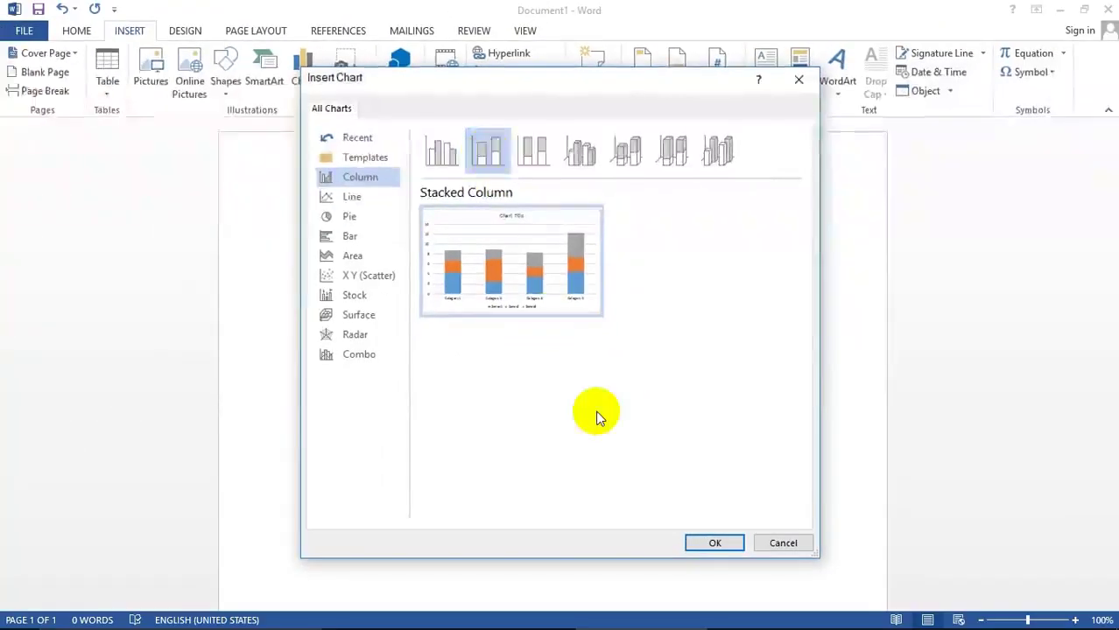
Step: Insert the stacked column chart and rename Category 1 to Computer in its data sheet
left_click(707, 545)
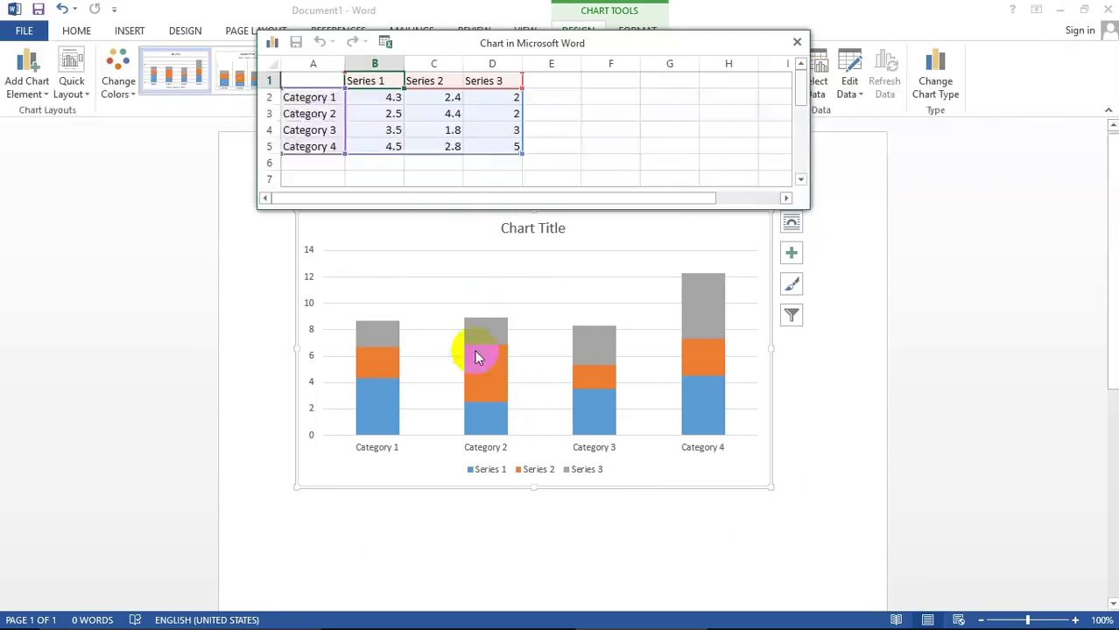
mouse_move(462, 43)
left_mouse_down()
mouse_move(554, 145)
mouse_move(490, 57)
left_mouse_up()
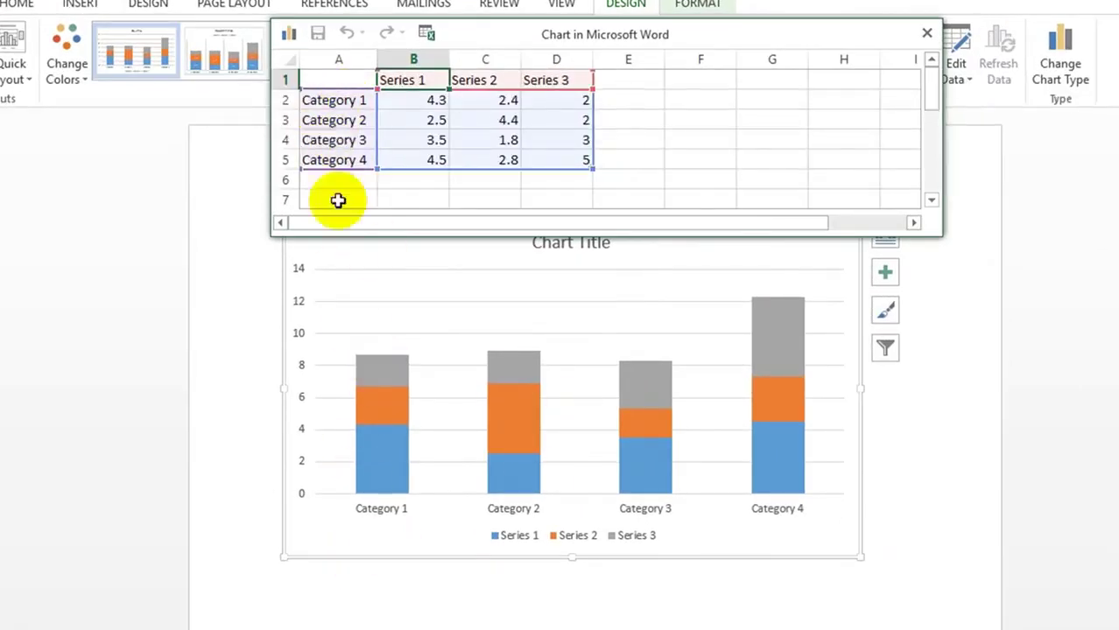
left_click(367, 101)
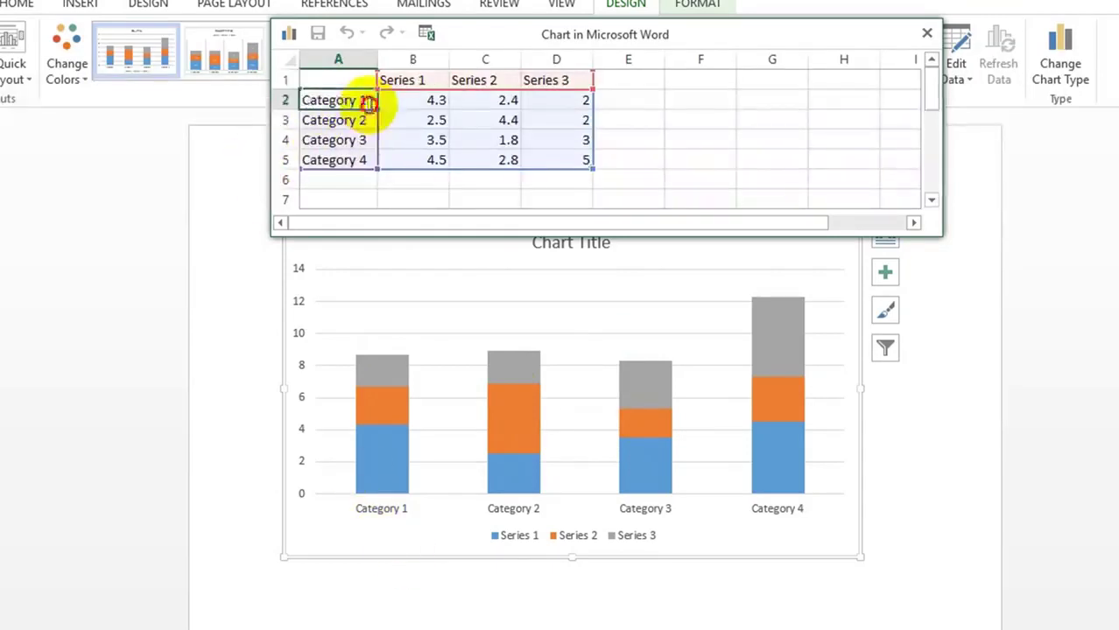
left_click(301, 103)
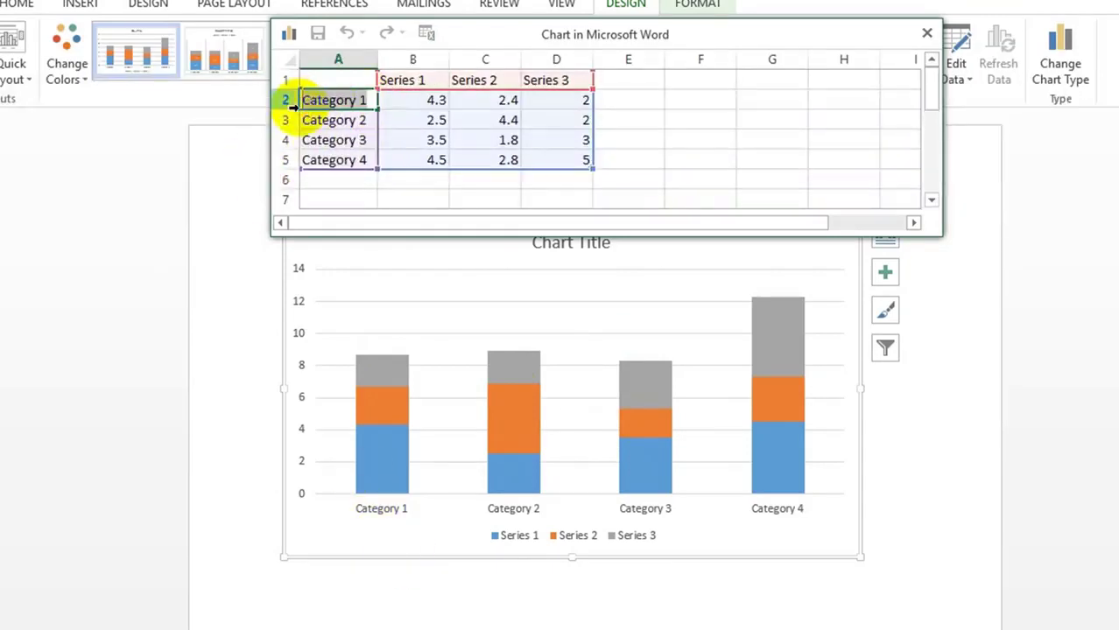
type("Computer")
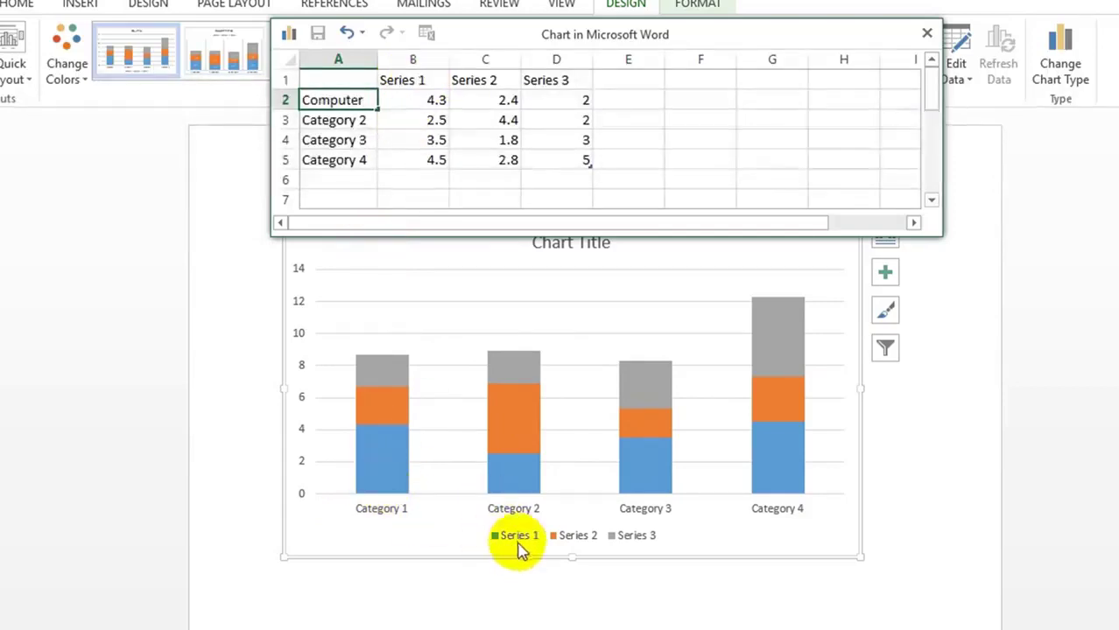
Step: Name the three series Yangon, Bago and Pyay in cells B1, C1 and D1
left_click(367, 413)
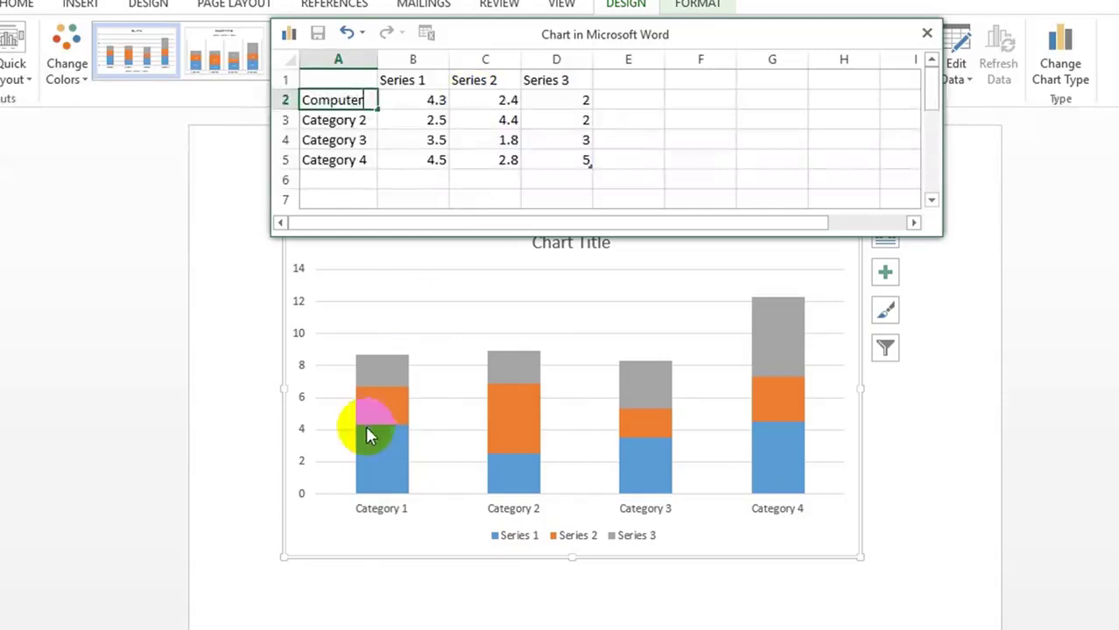
left_click(436, 77)
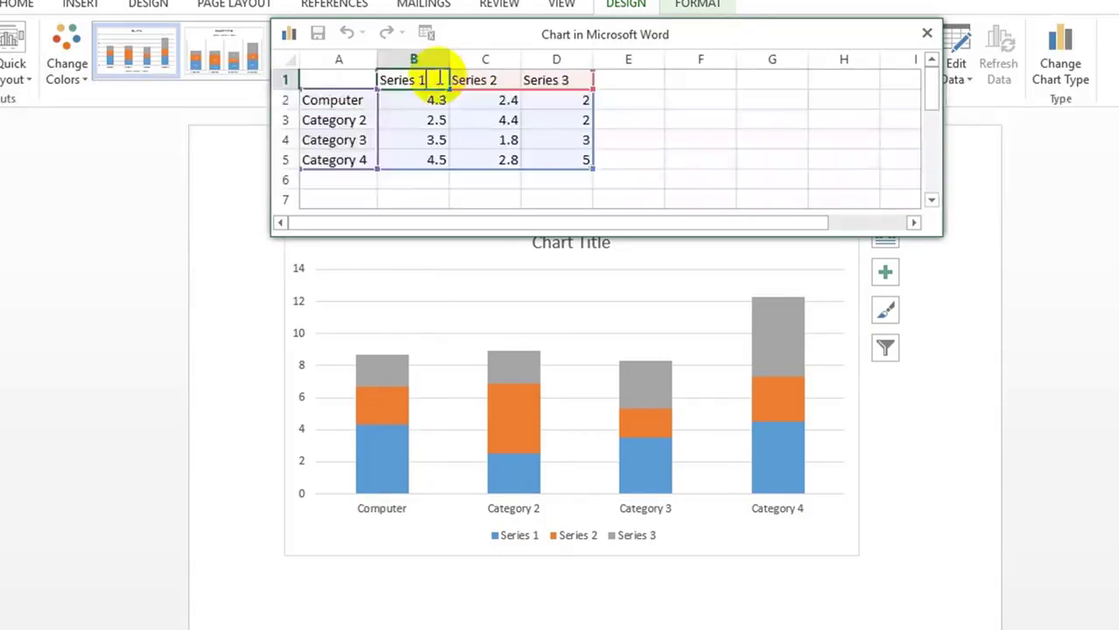
left_click(382, 80)
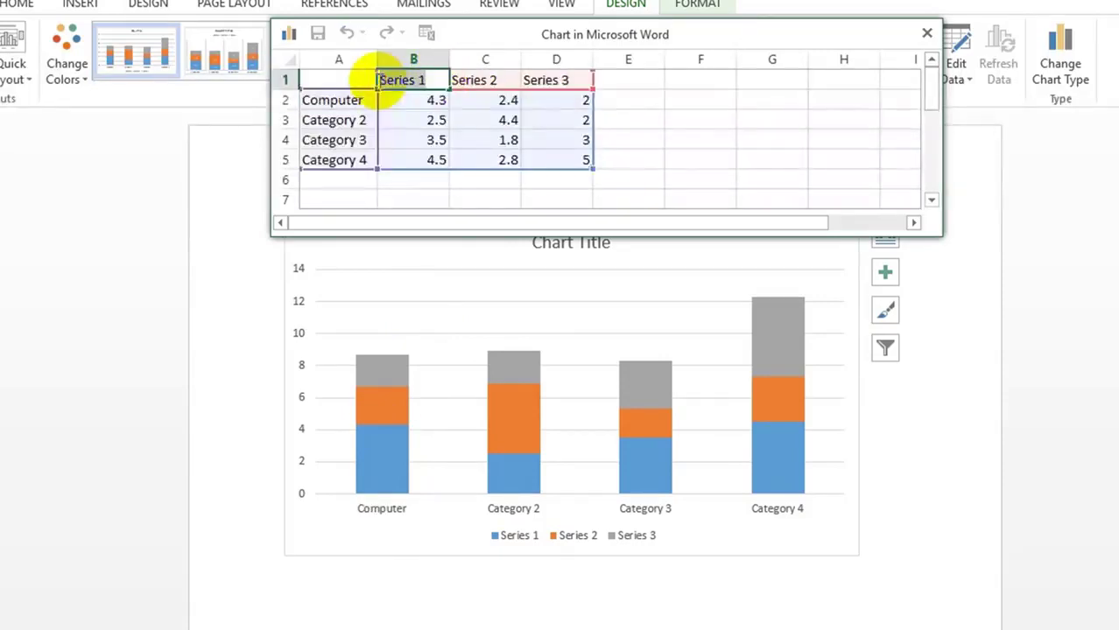
type("Yangon")
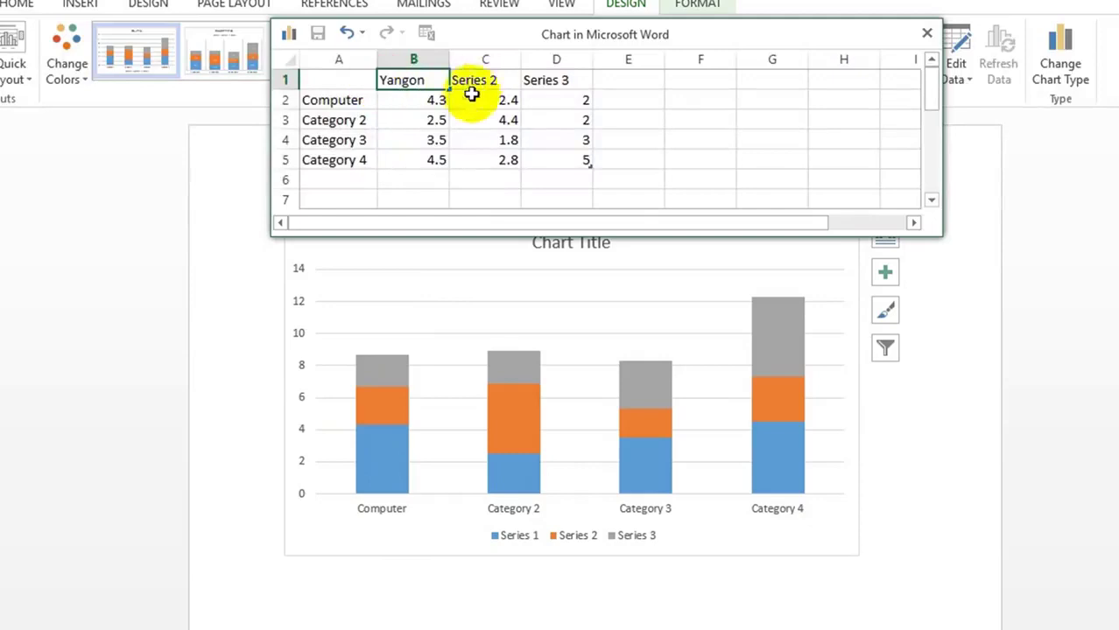
left_click(482, 83)
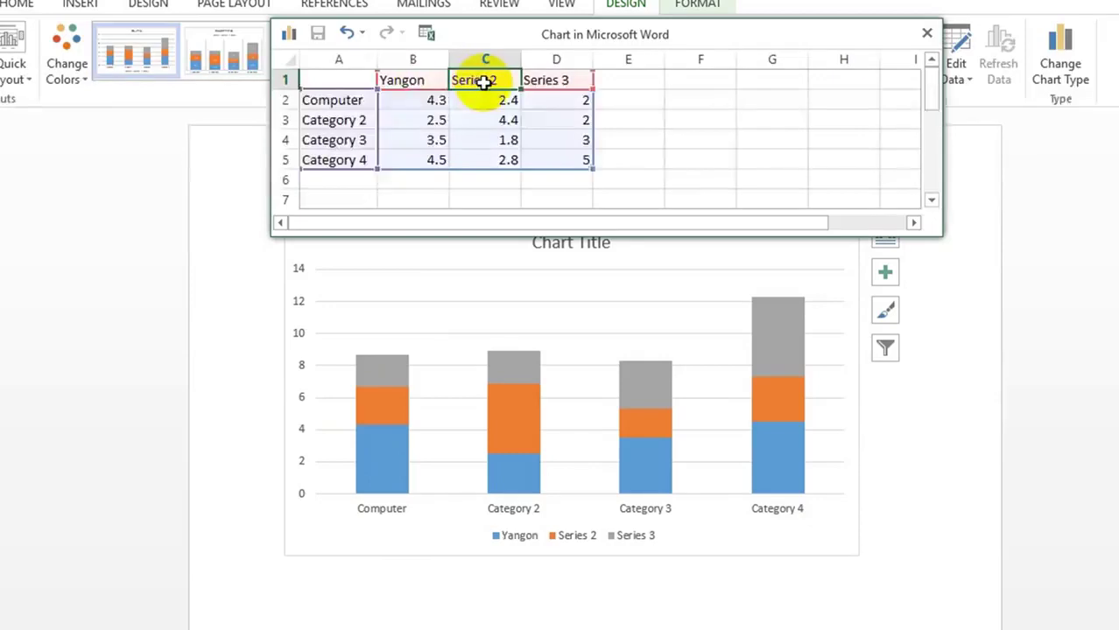
type("Bago")
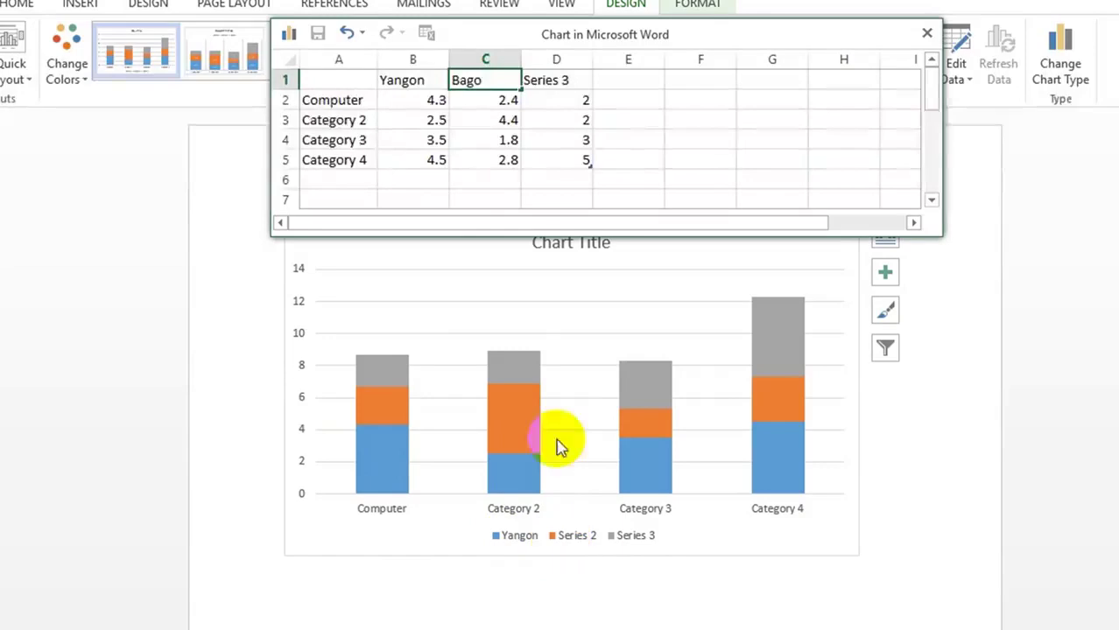
left_click(546, 81)
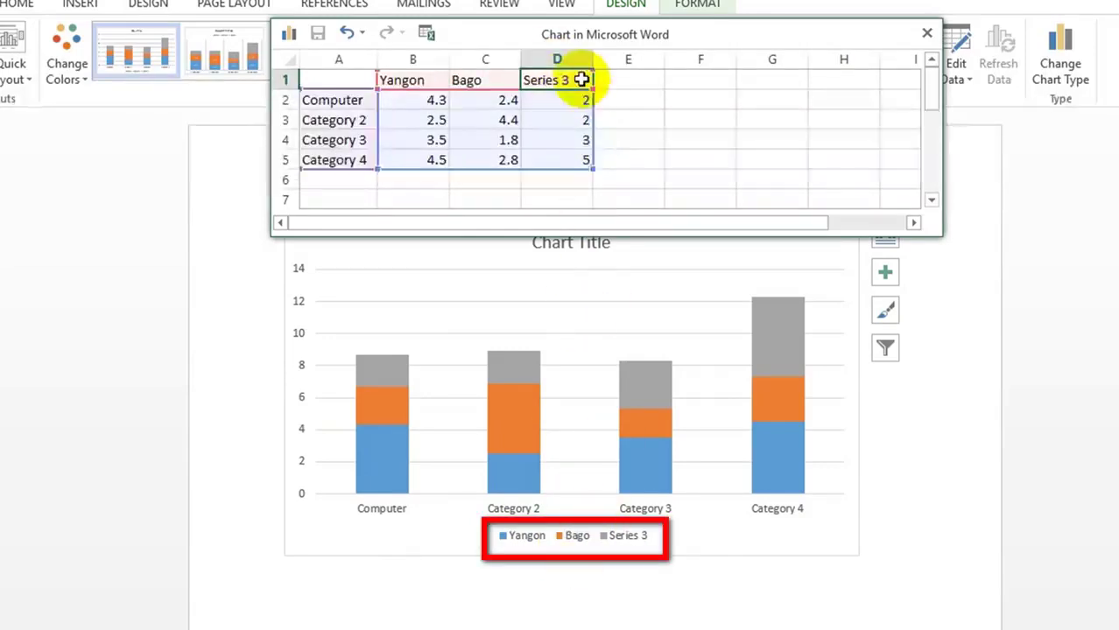
type("Pyay")
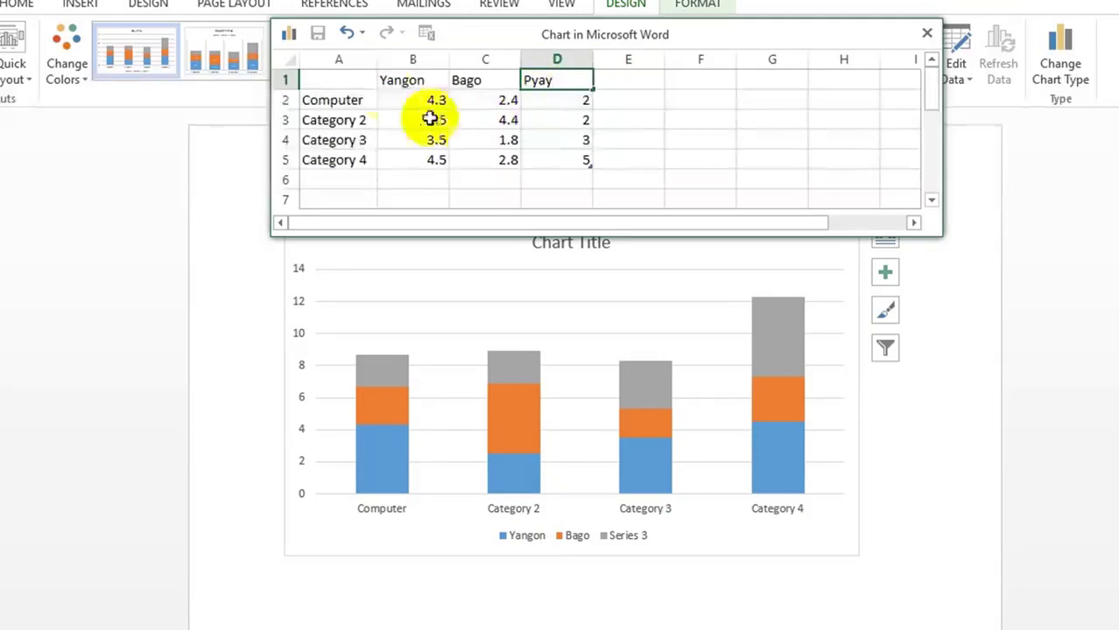
left_click(403, 100)
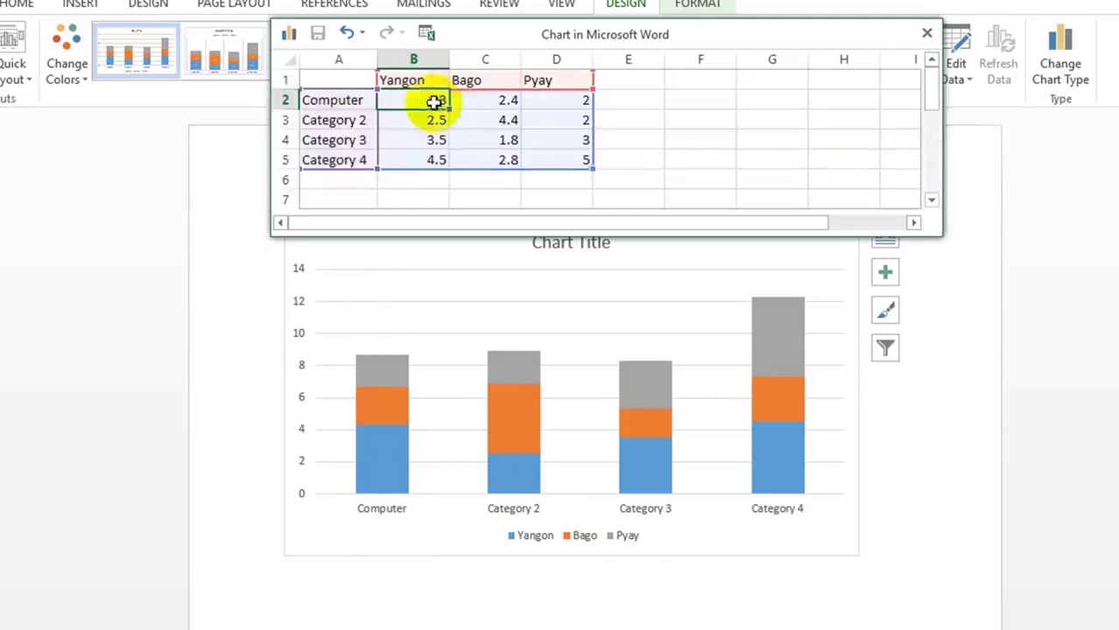
left_click(374, 418)
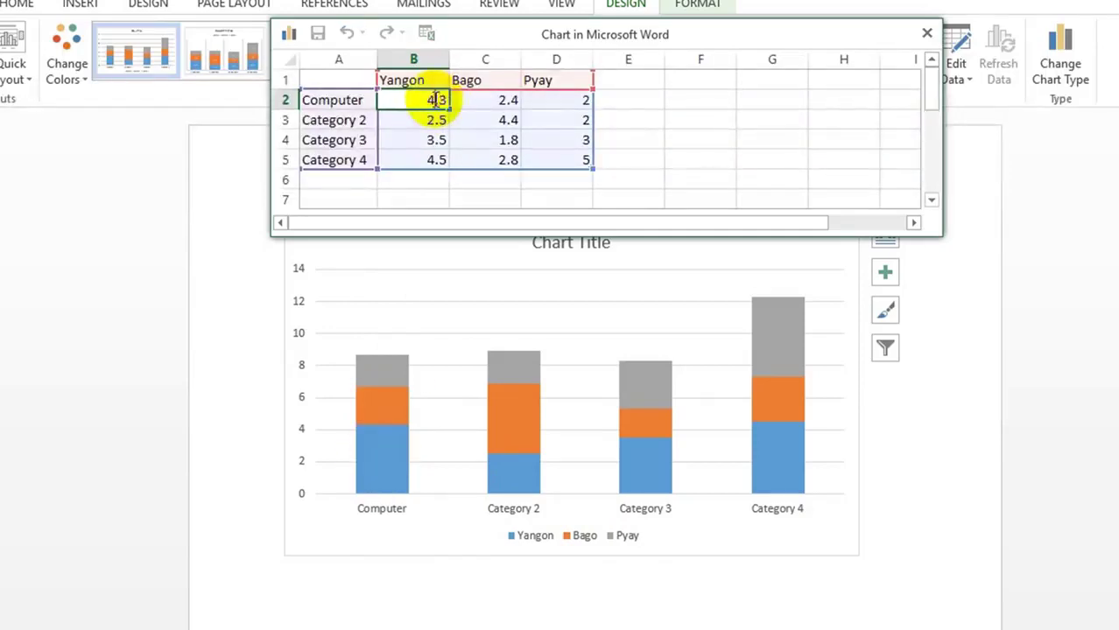
Step: Set Computer's values to 2.3 Yangon, 5.4 Bago and 4 Pyay
key("BackSpace")
type("2")
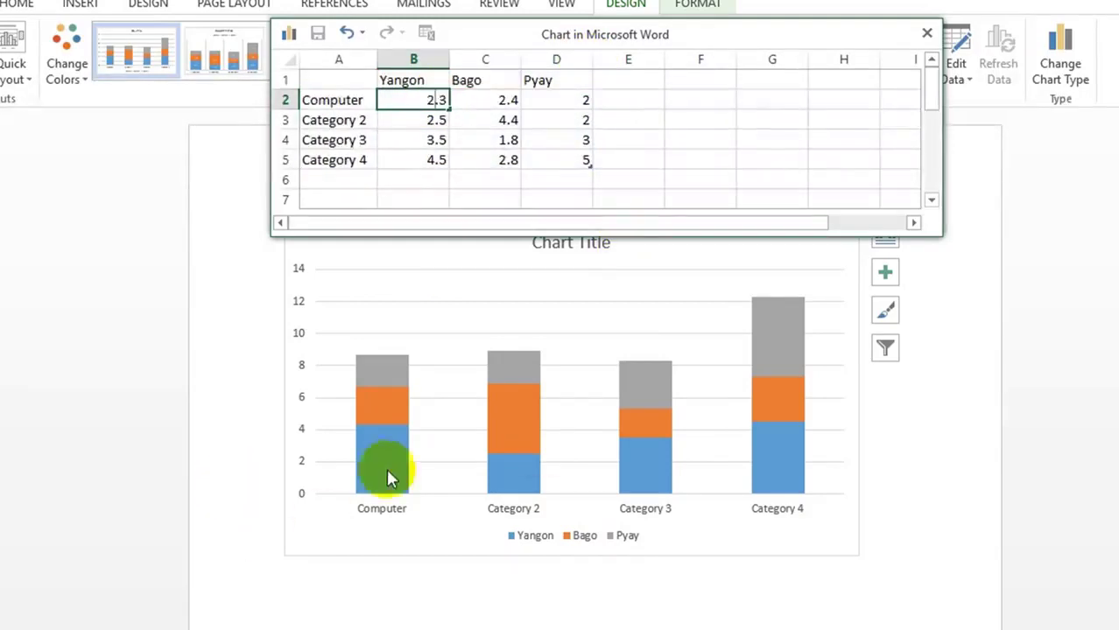
left_click(473, 98)
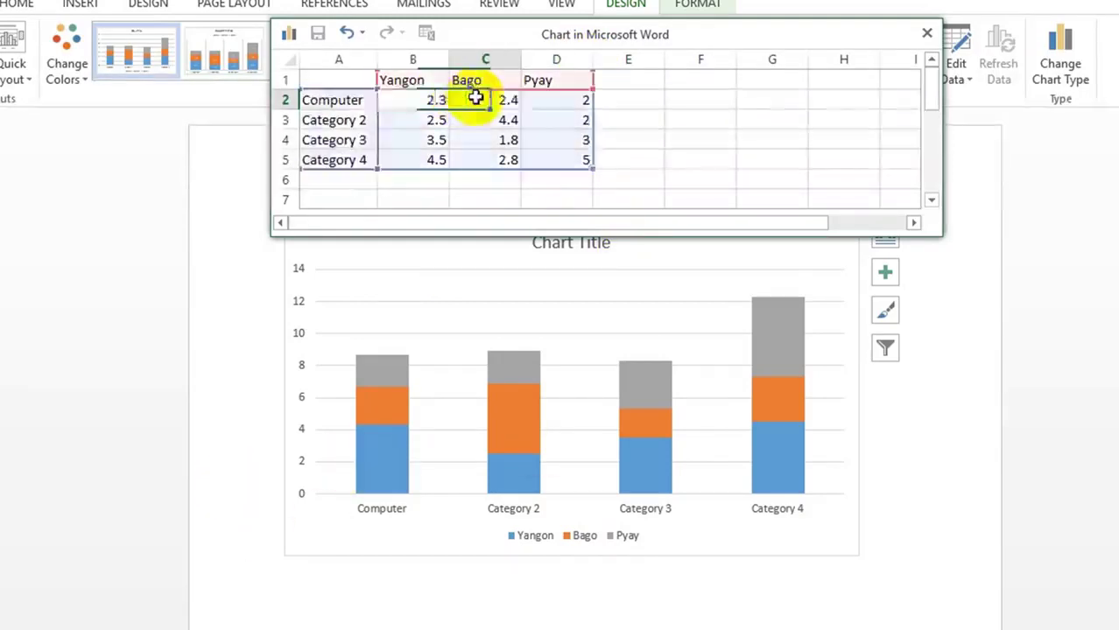
left_click(382, 435)
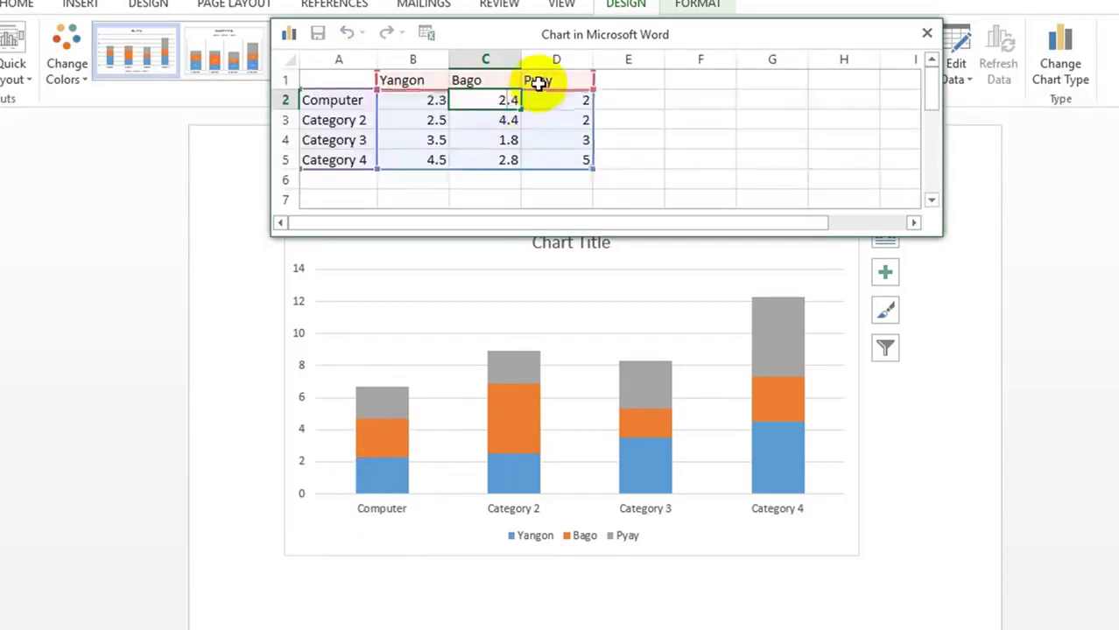
key("BackSpace")
type("5")
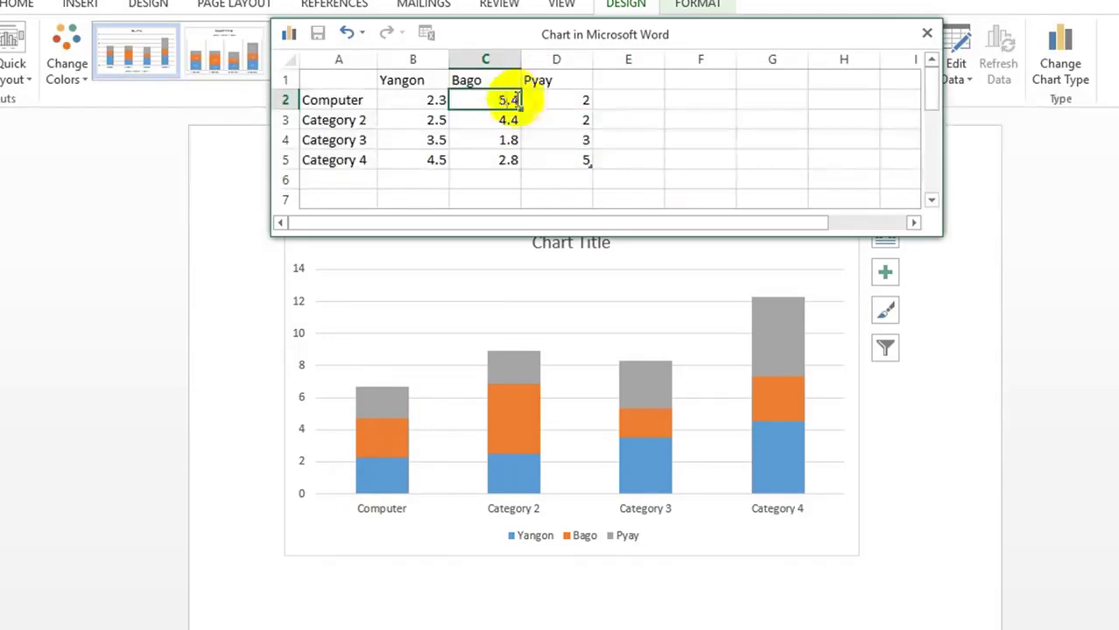
left_click(363, 467)
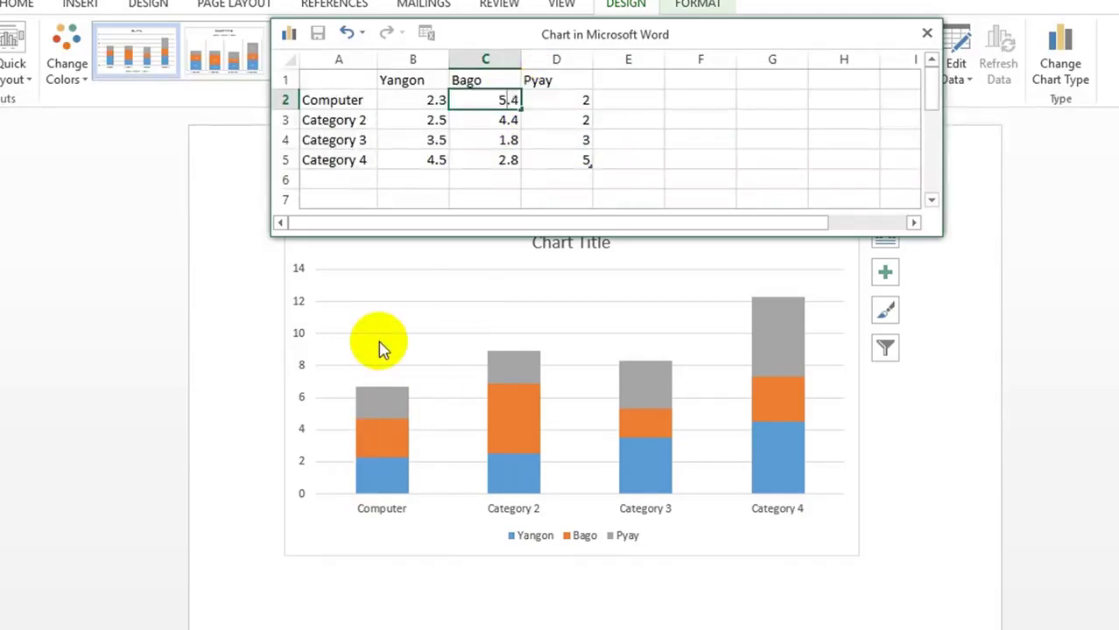
left_click(554, 99)
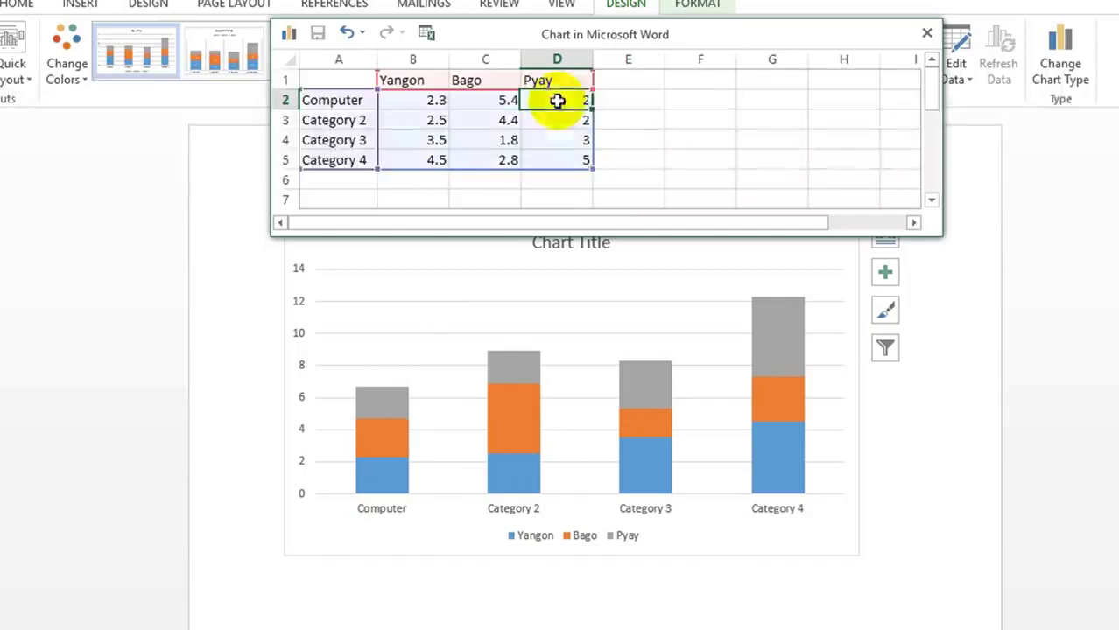
left_click(480, 385)
left_click(387, 429)
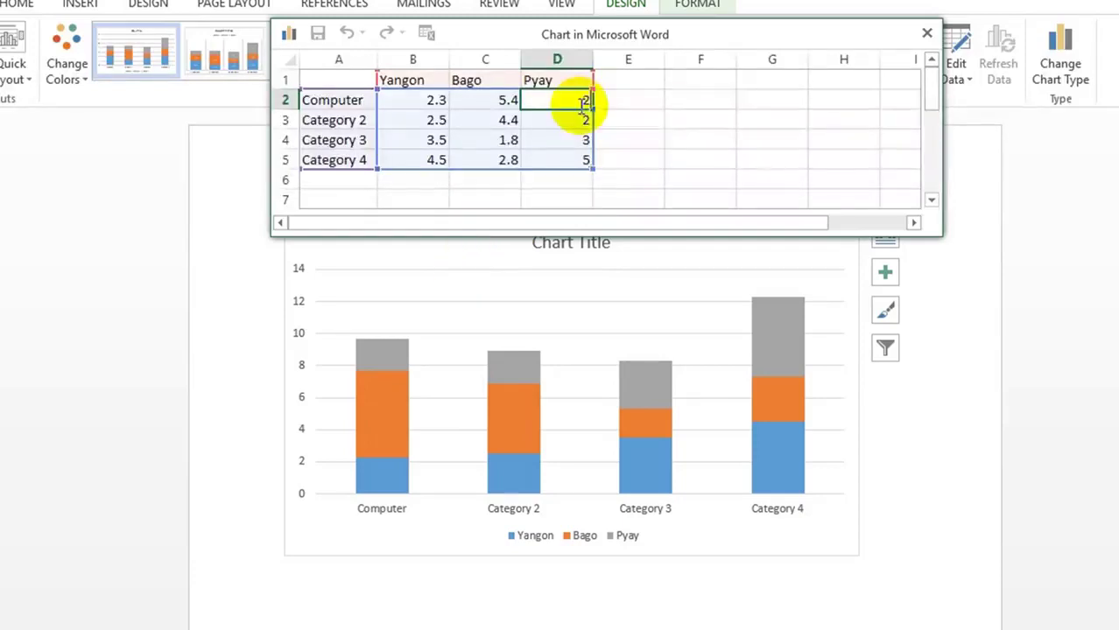
key("Delete")
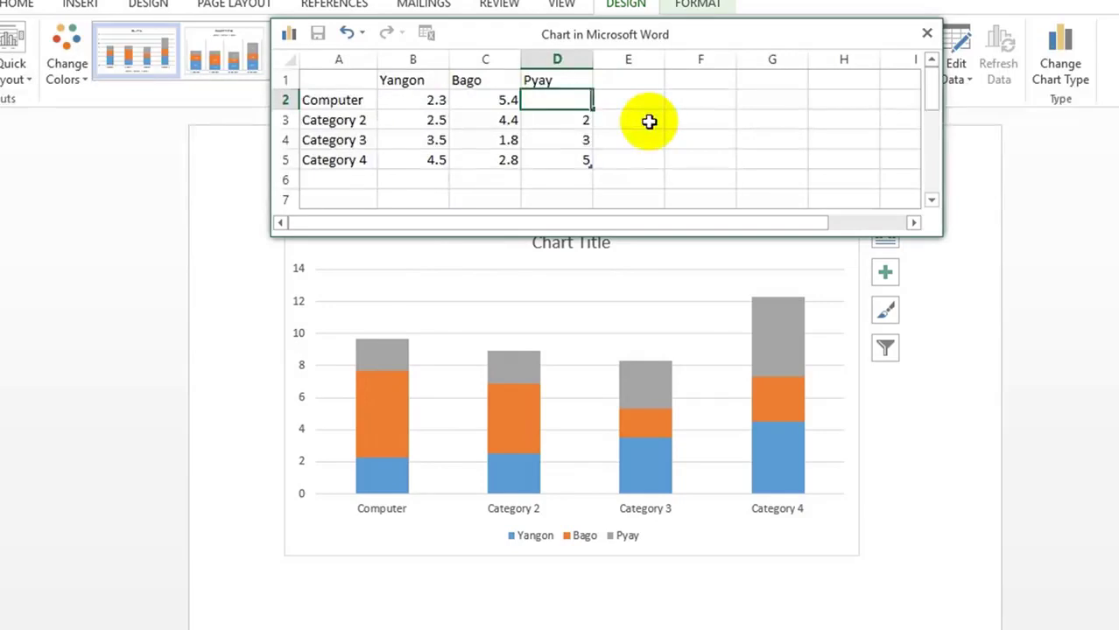
type("4")
double_click(583, 103)
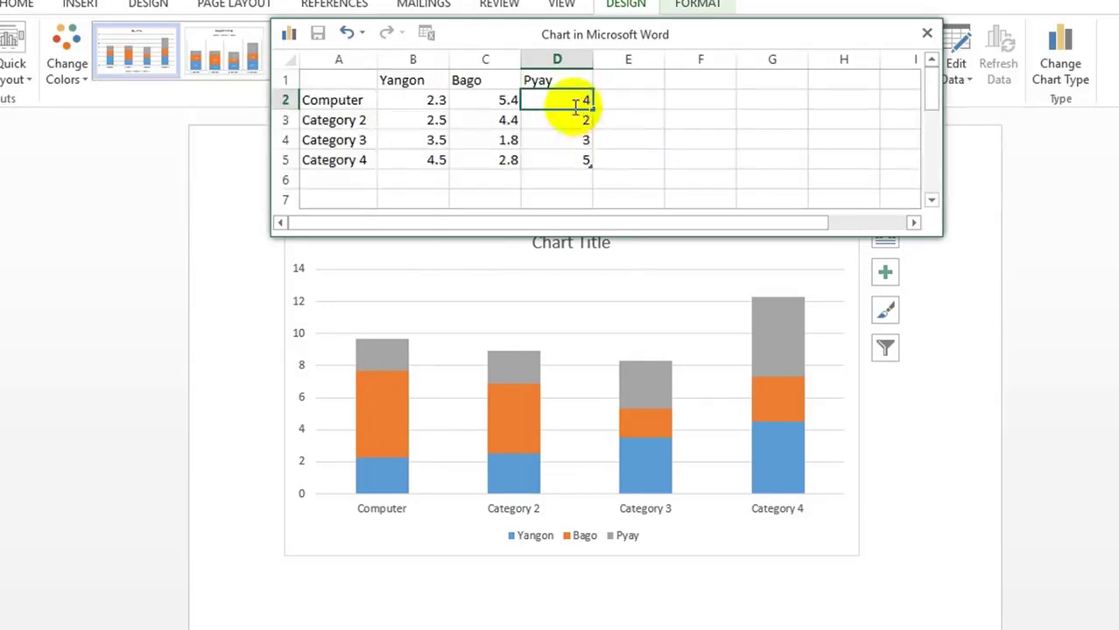
key("Return")
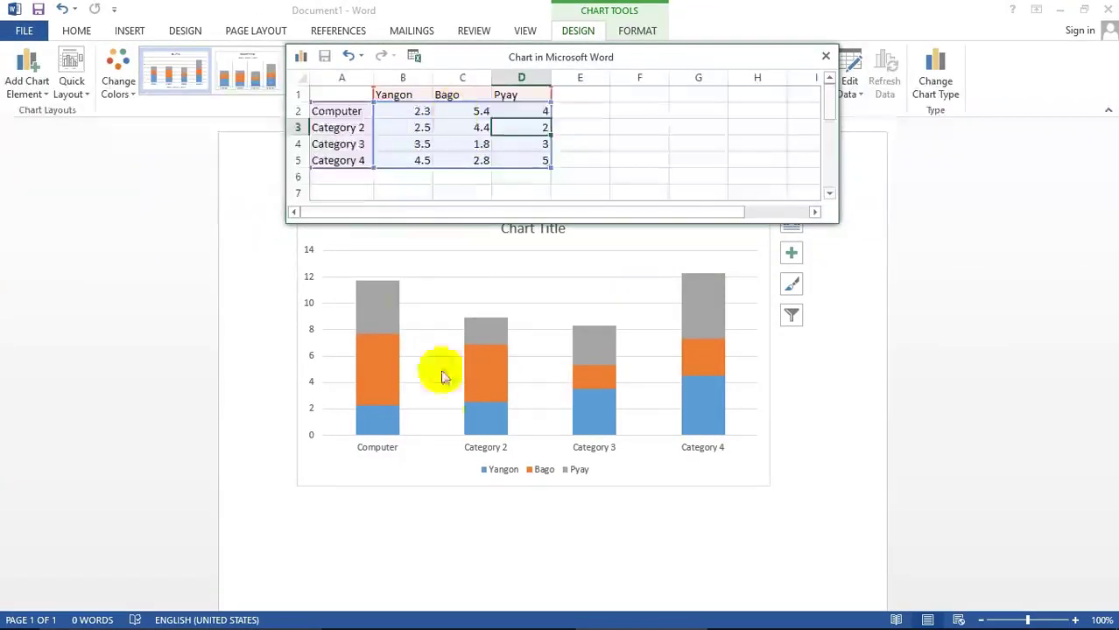
Step: Close the chart's data sheet window
left_click(488, 340)
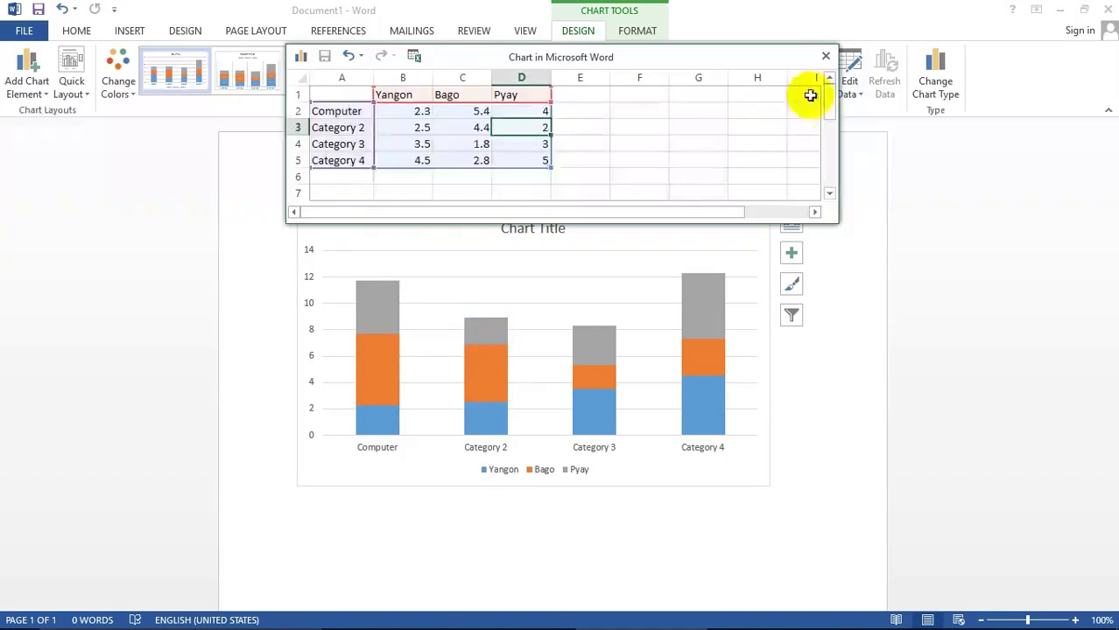
left_click(824, 58)
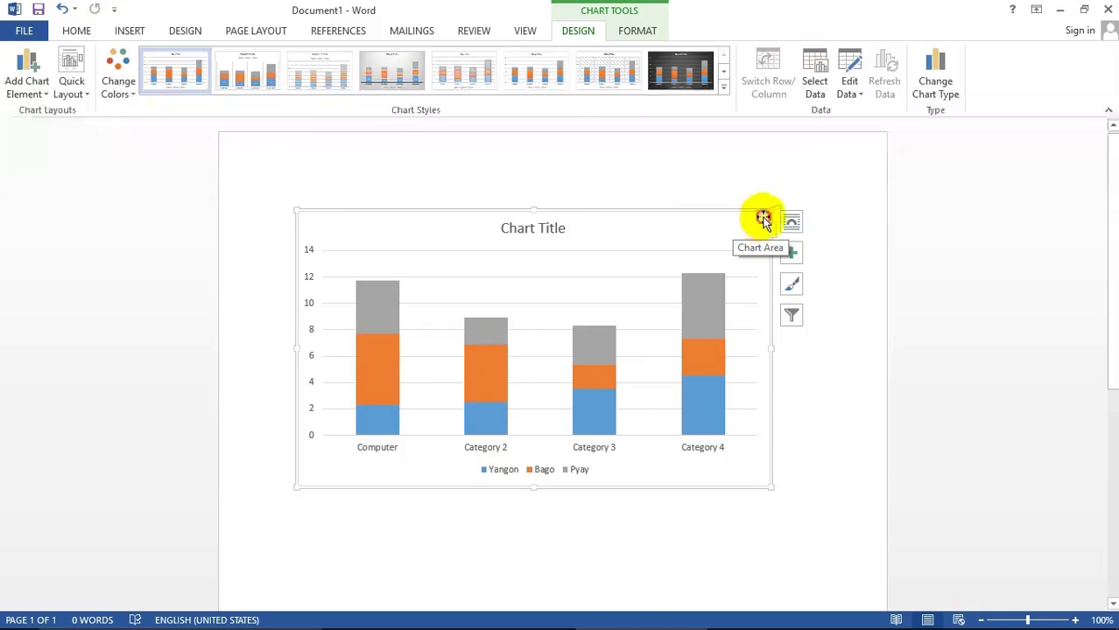
mouse_move(763, 218)
left_mouse_down()
mouse_move(742, 325)
mouse_move(766, 214)
left_mouse_up()
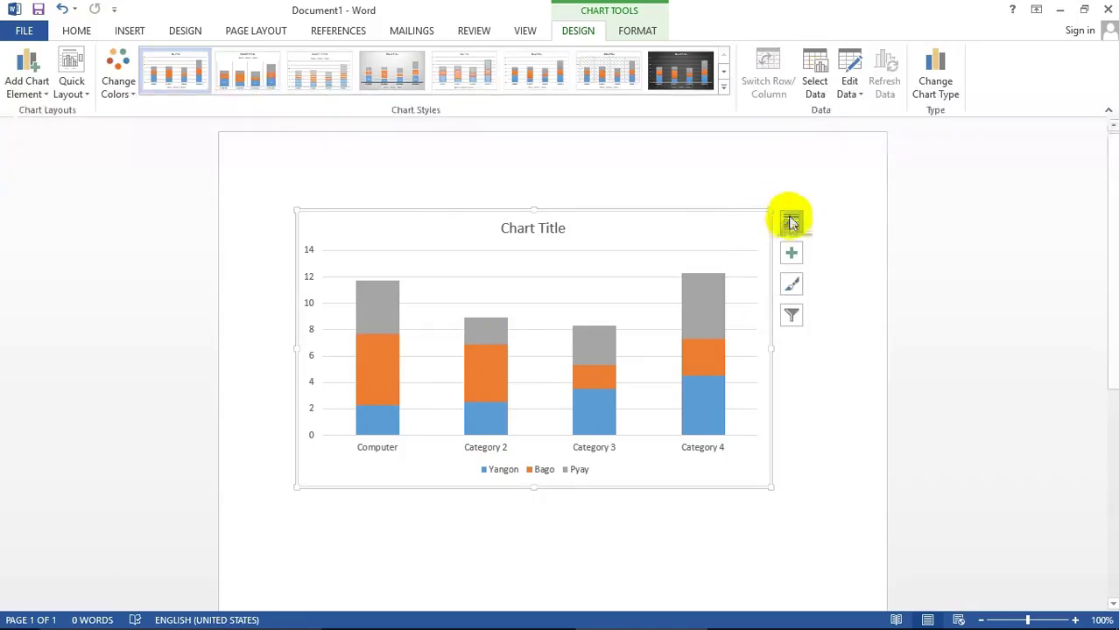
Step: Set the chart to Behind Text wrapping and move it slightly lower on the page
left_click(790, 221)
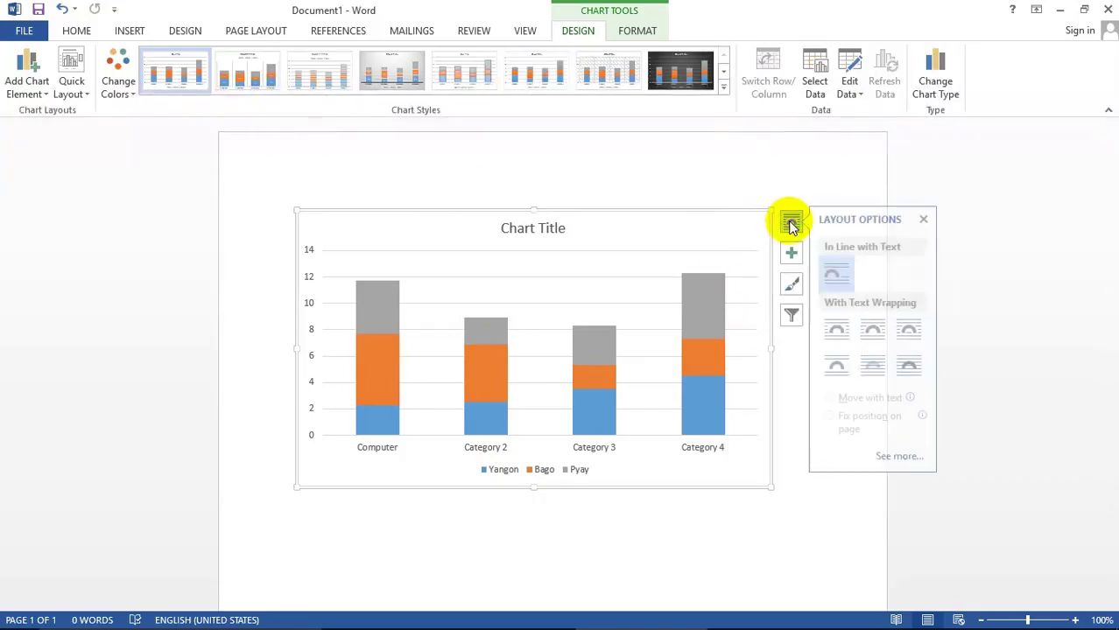
left_click(878, 367)
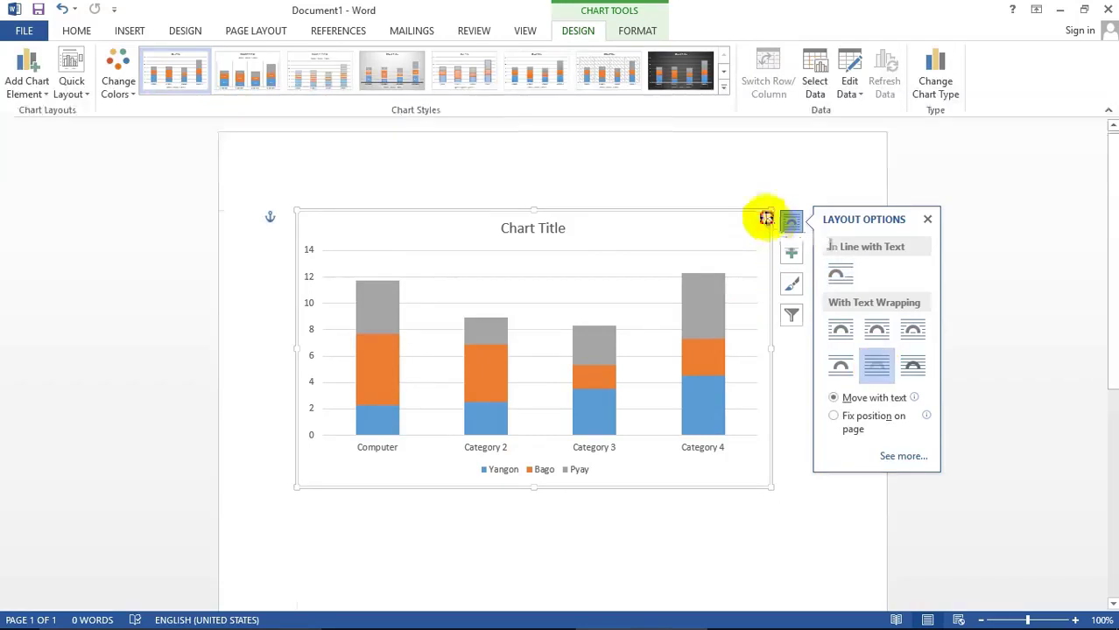
mouse_move(766, 218)
left_mouse_down()
mouse_move(799, 200)
mouse_move(783, 253)
left_mouse_up()
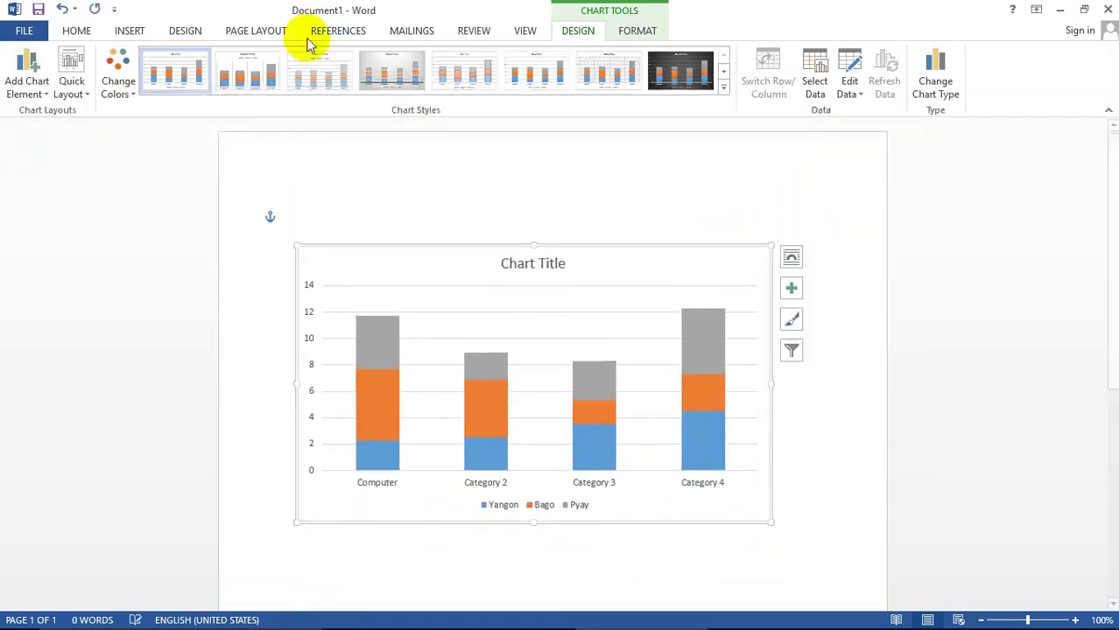
left_click(129, 30)
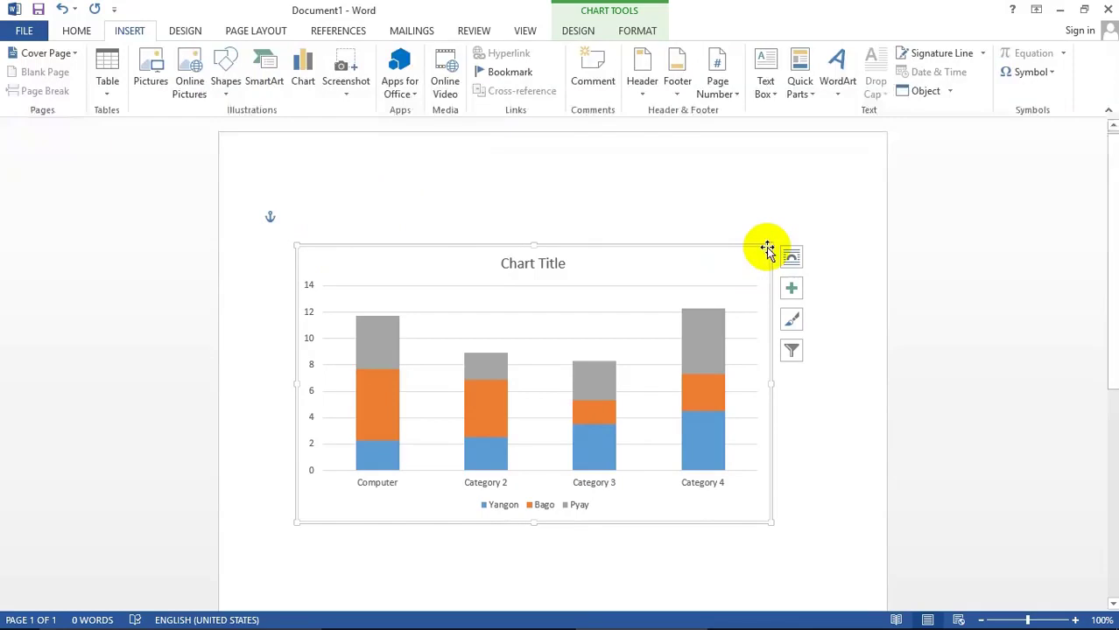
Step: Delete the chart and start a Screen Clipping from the Screenshot menu
key("Delete")
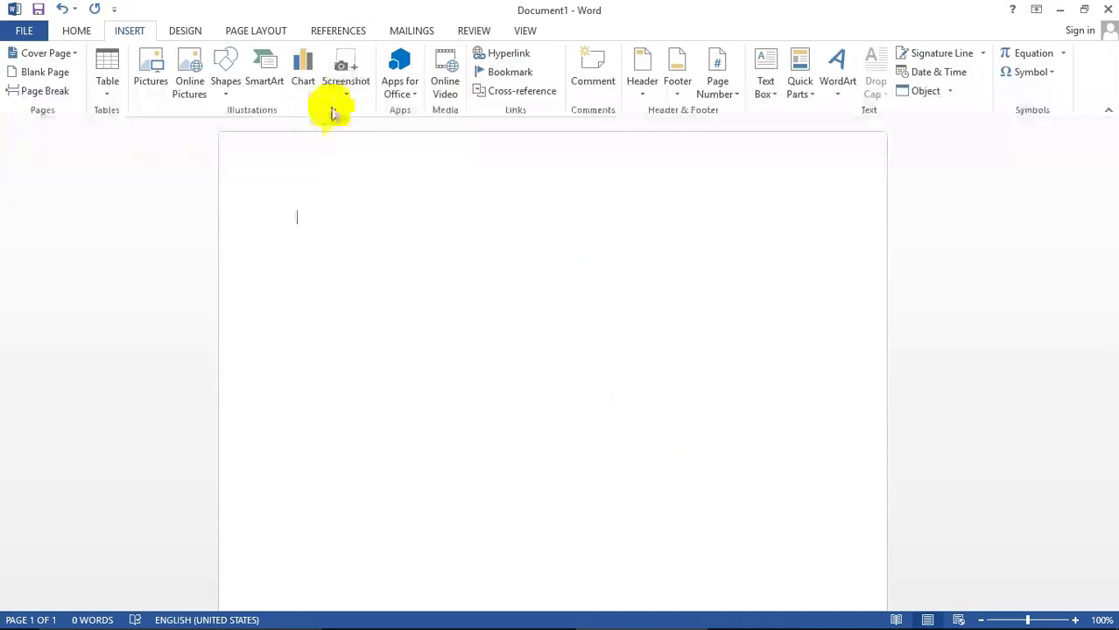
left_click(345, 61)
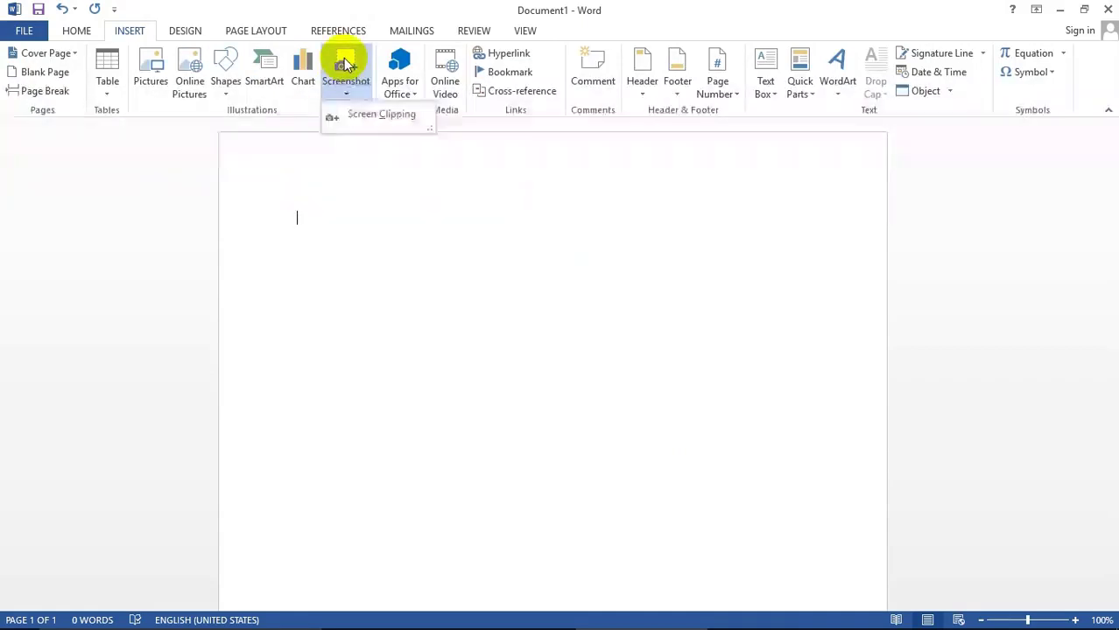
left_click(374, 116)
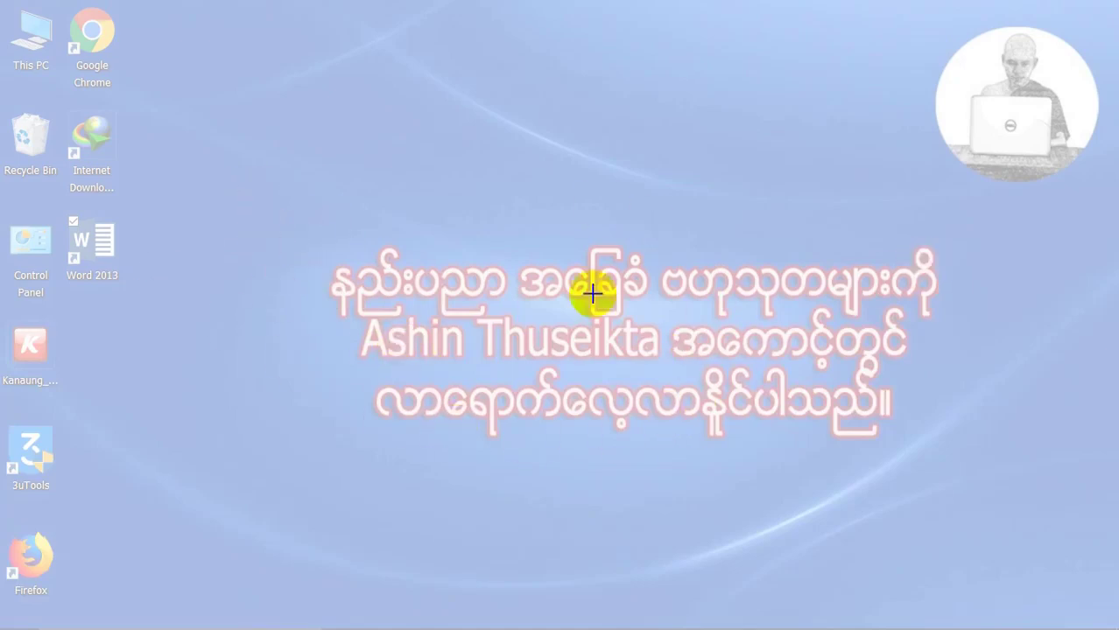
Step: Capture a clipping of the desktop title area, then delete the inserted picture
left_click_drag(260, 184, 979, 495)
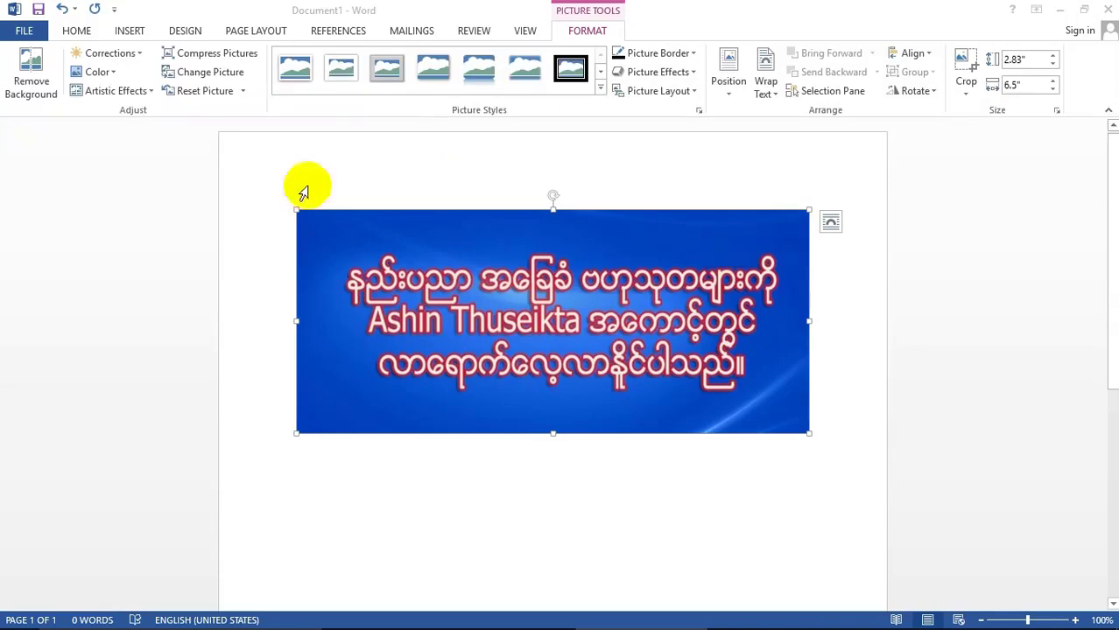
left_click(129, 31)
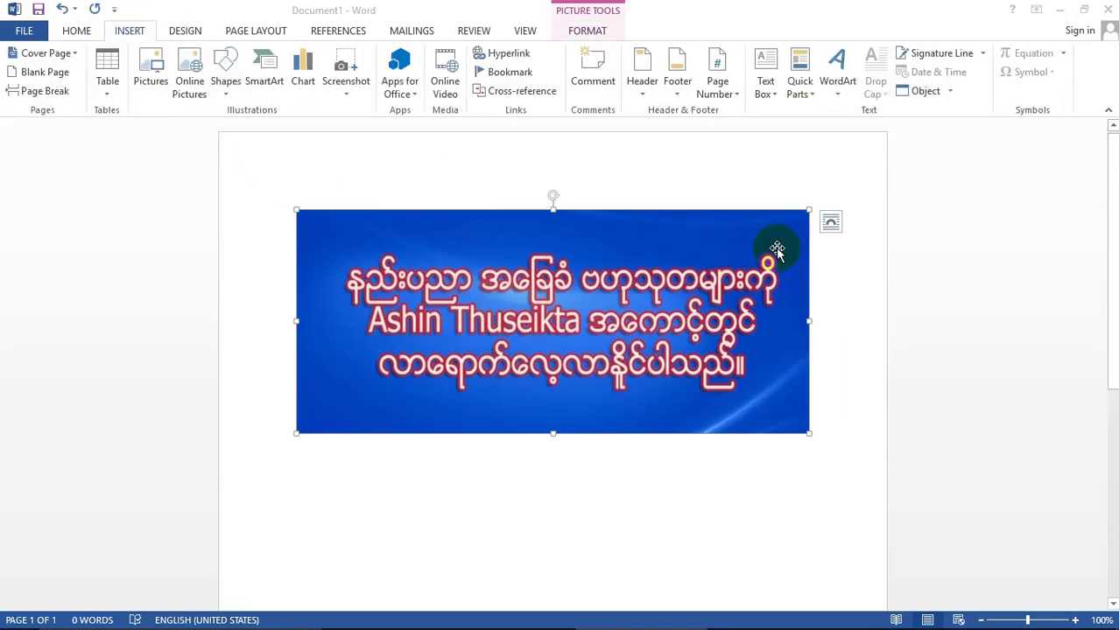
key("Delete")
left_click(548, 381)
type("=rand(5,")
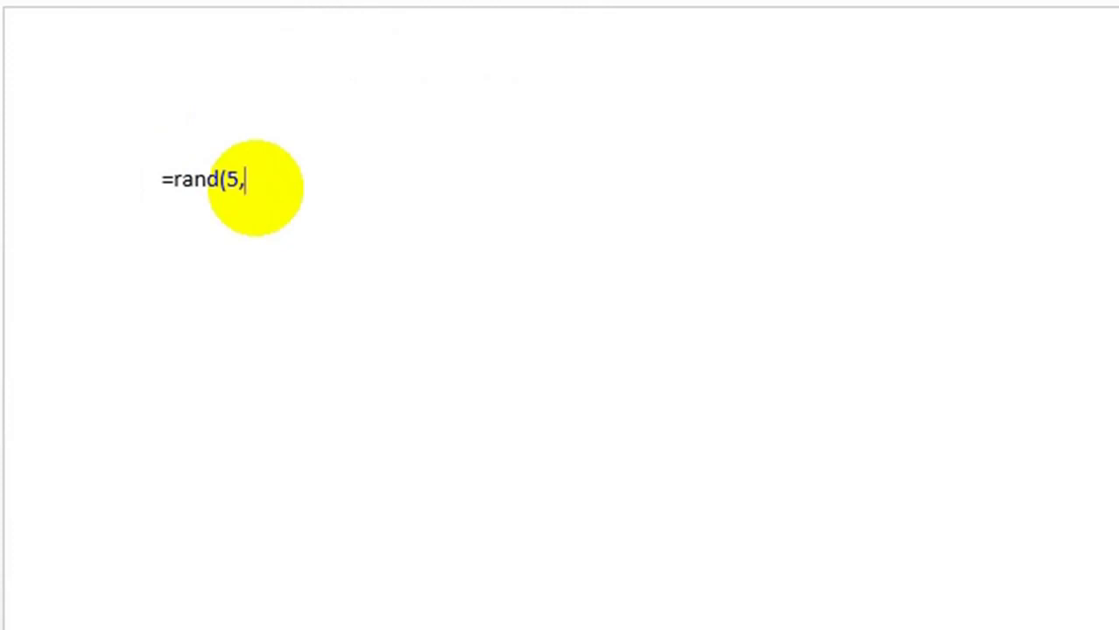
Step: Complete =rand(5,3) to generate five sample paragraphs
type("3")
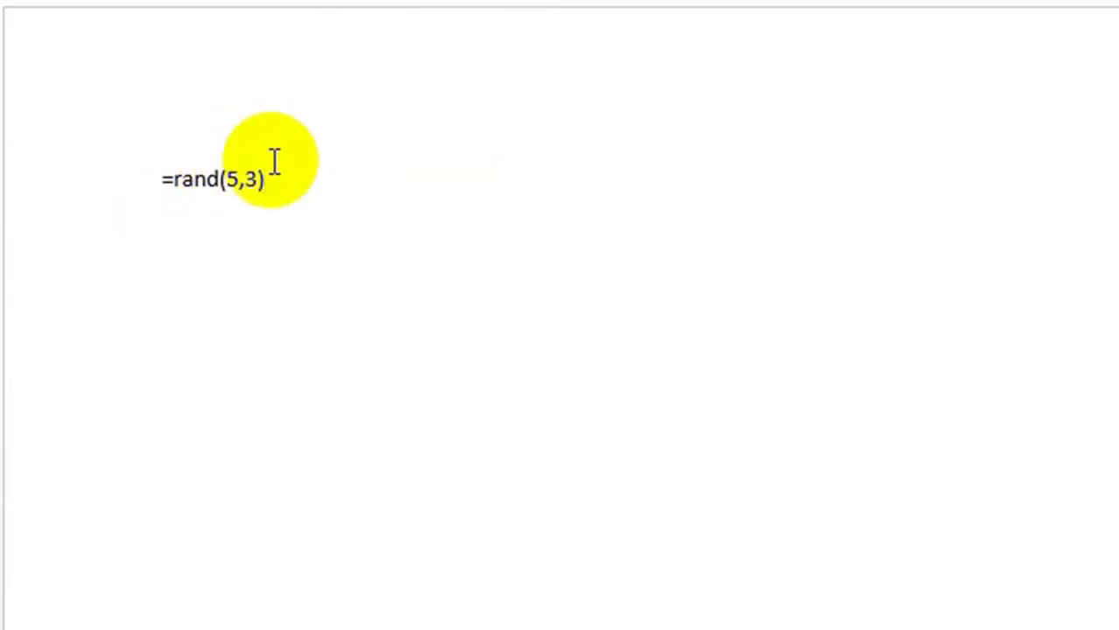
key("Return")
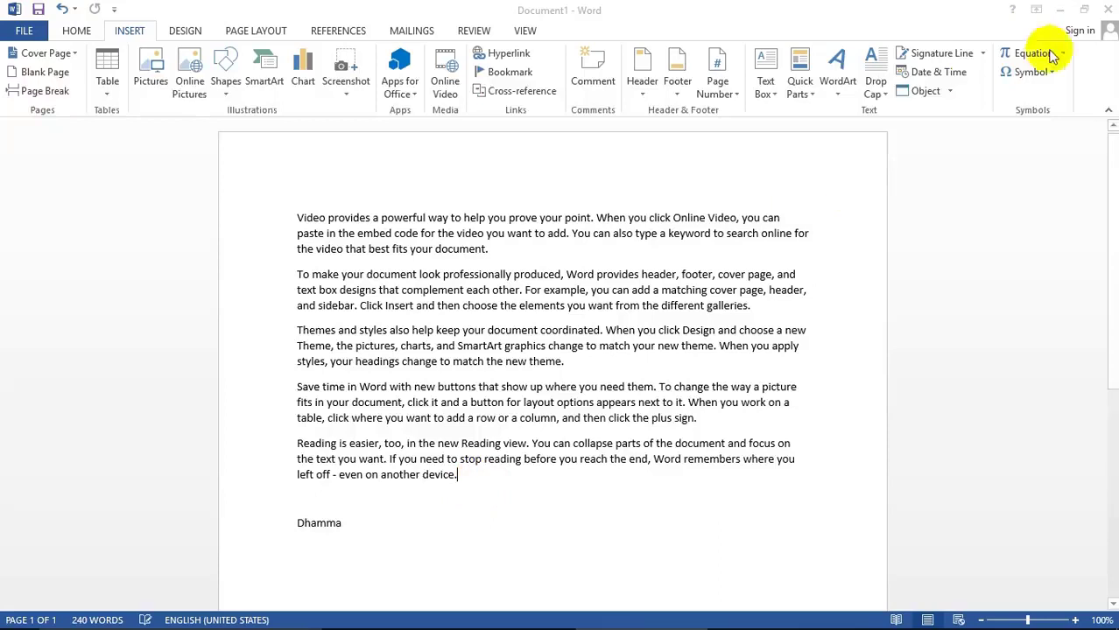
Step: Minimize Word and bring the blog page in Microsoft Edge back into view
left_click(1061, 13)
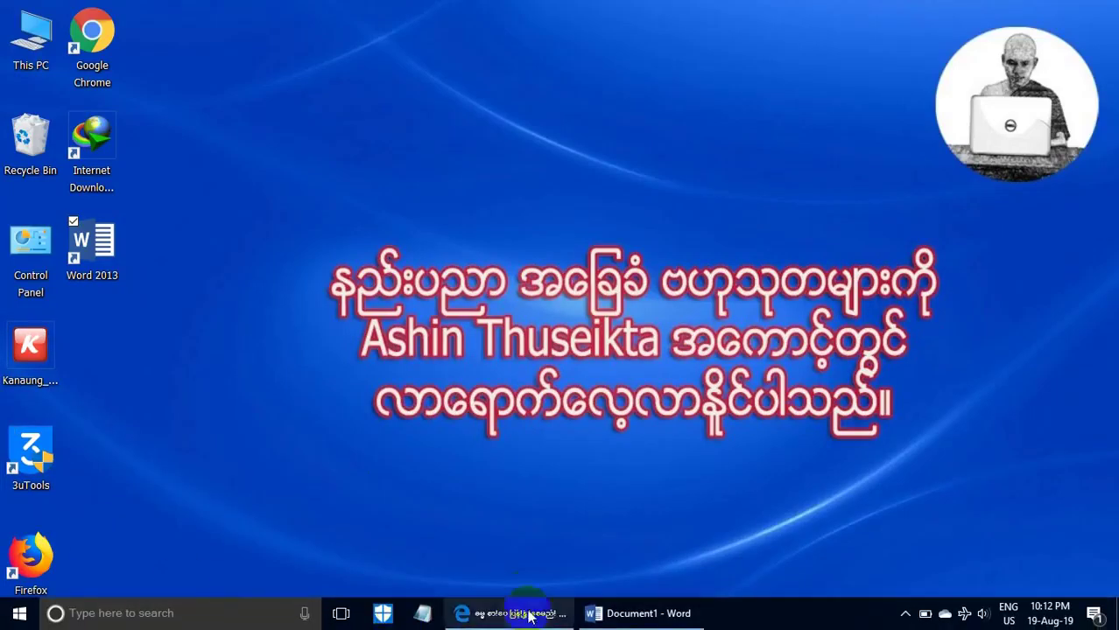
left_click(519, 615)
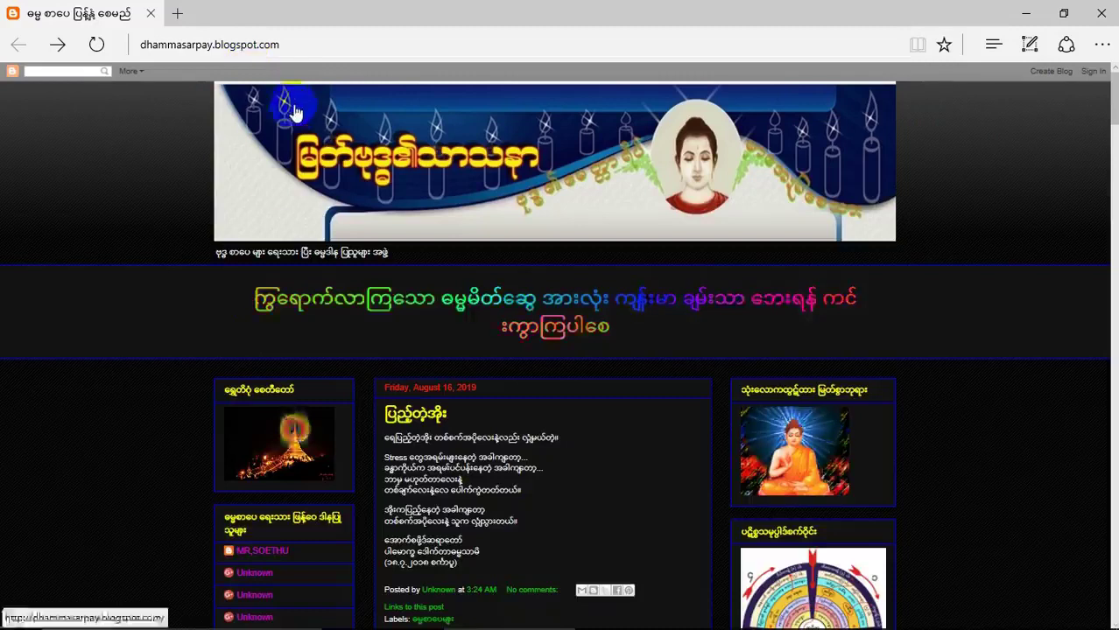
scroll(572, 320, "down", 2)
scroll(573, 314, "down", 2)
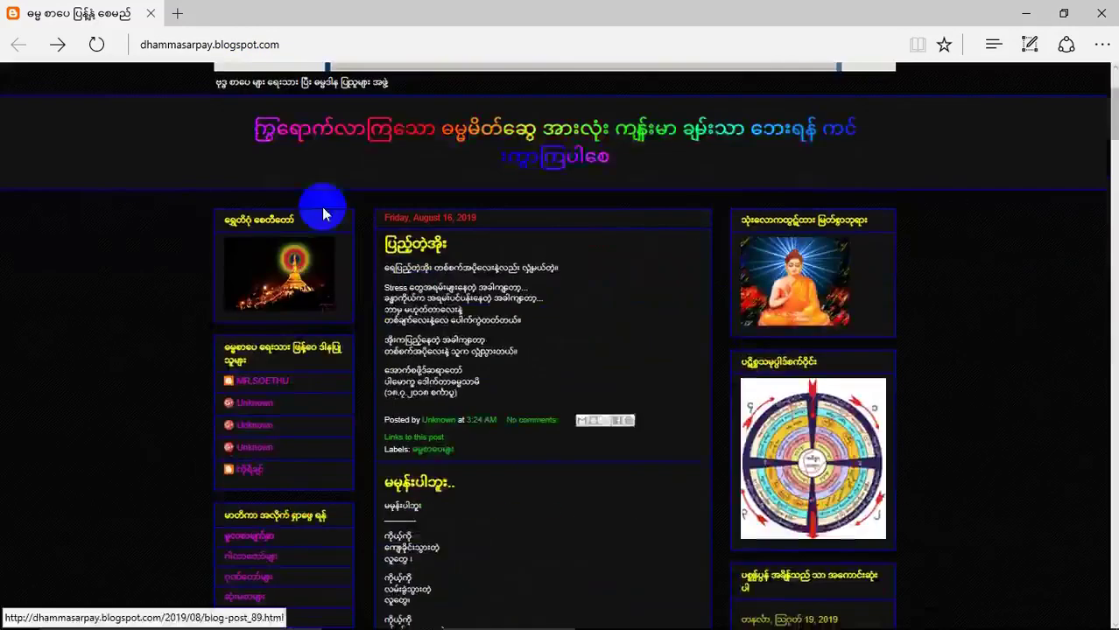
scroll(280, 140, "up", 4)
Step: Copy the dhammasarpay.blogspot.com address from Edge's address bar, then minimize the browser
left_click(295, 43)
left_click_drag(300, 45, 266, 44)
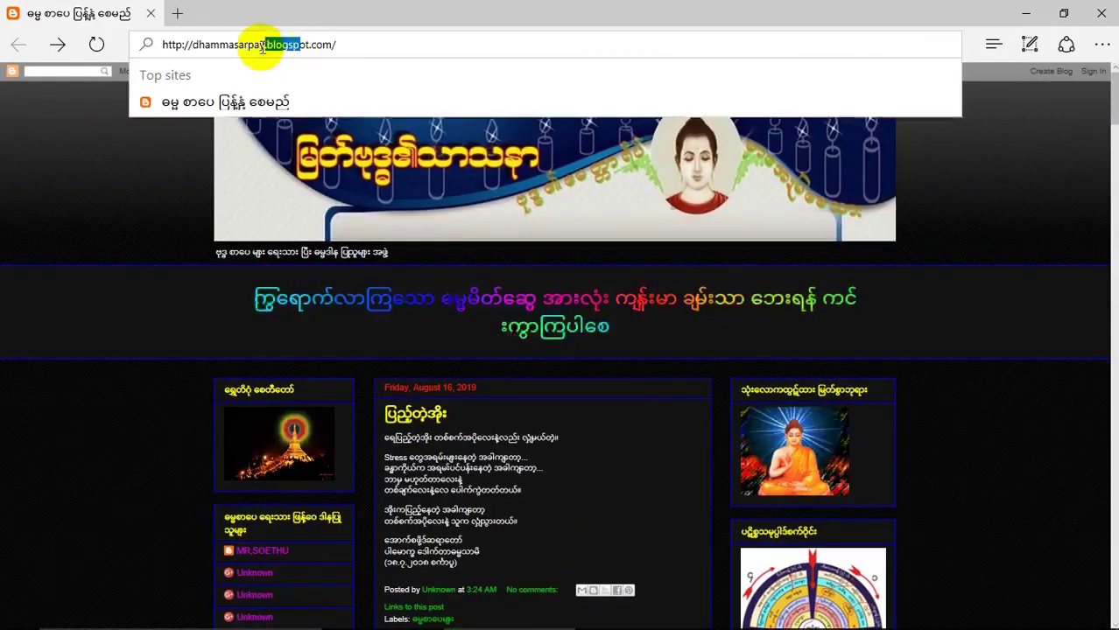
left_click_drag(345, 47, 162, 42)
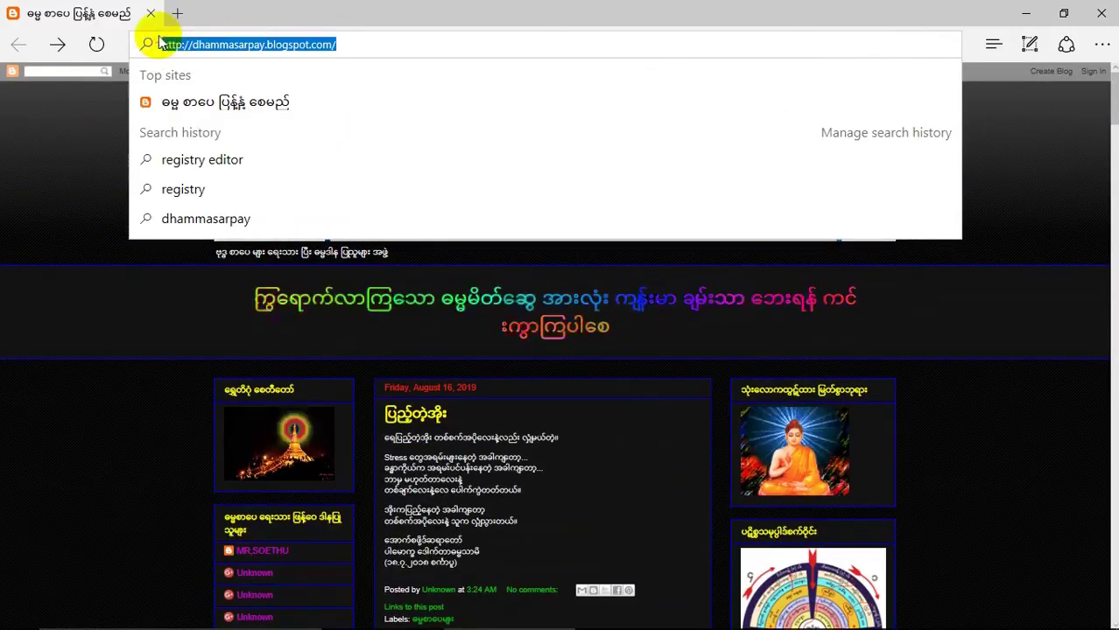
right_click(196, 44)
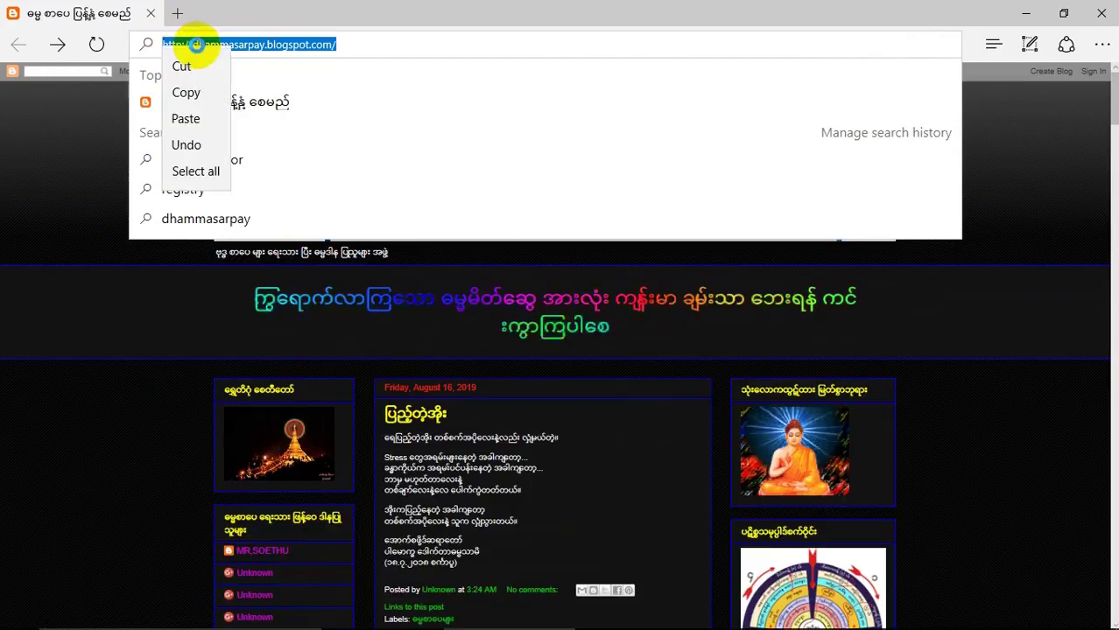
left_click(192, 93)
left_click(986, 213)
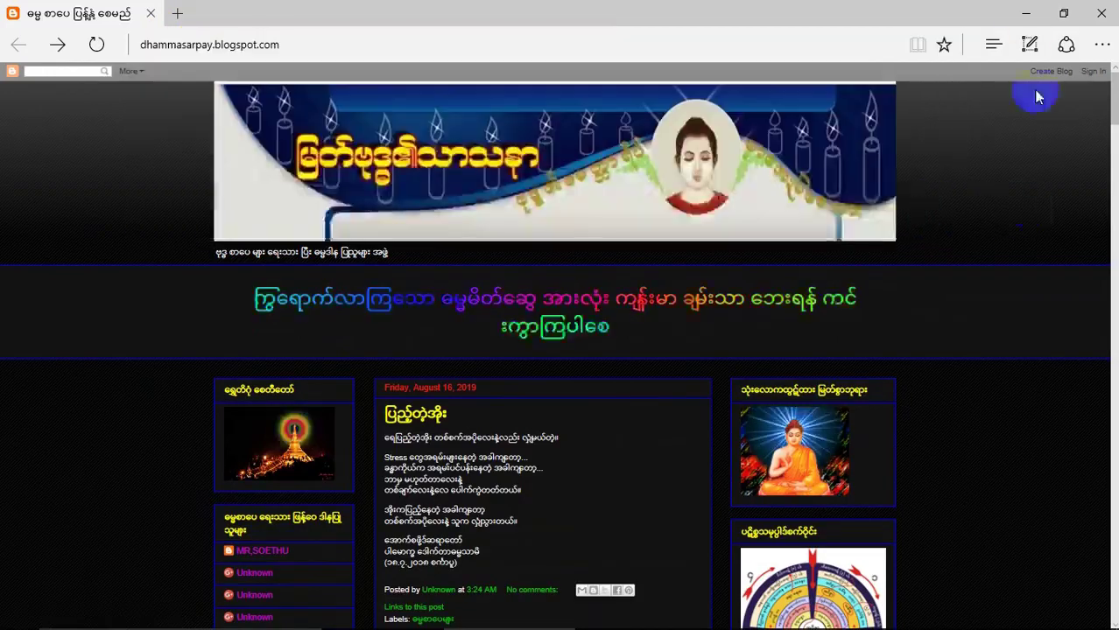
left_click(1024, 14)
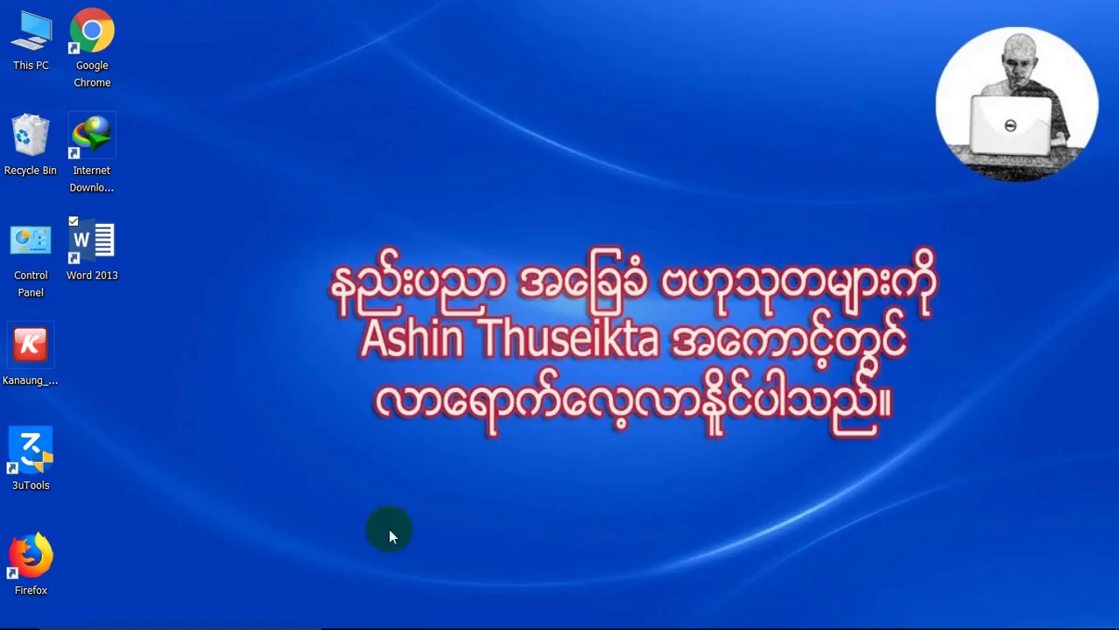
left_click(473, 615)
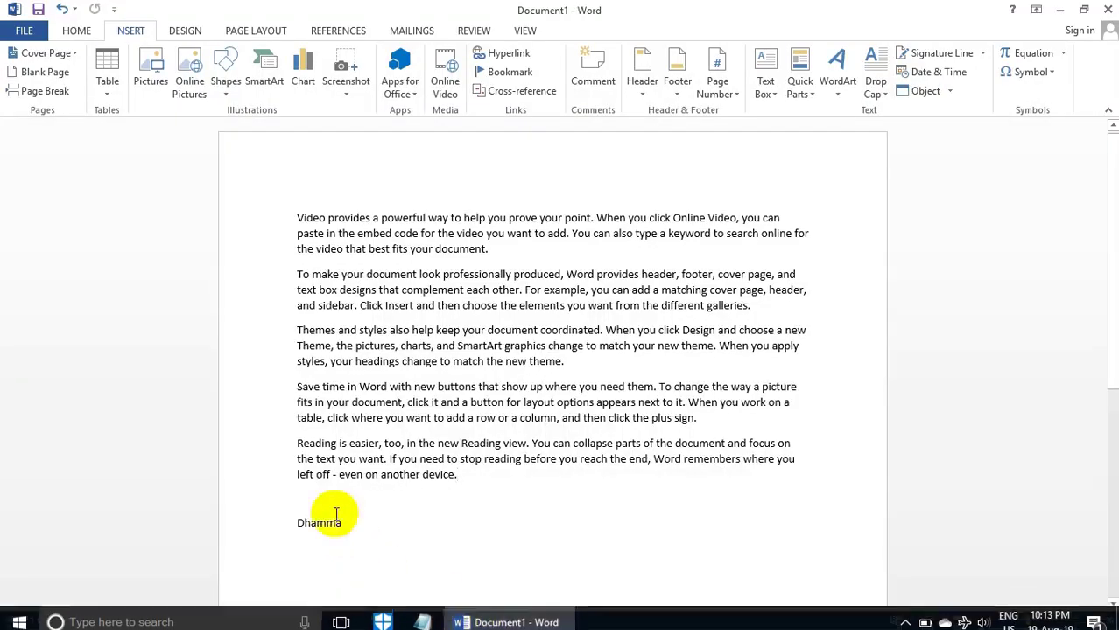
scroll(365, 523, "down", 2)
scroll(343, 472, "down", 1)
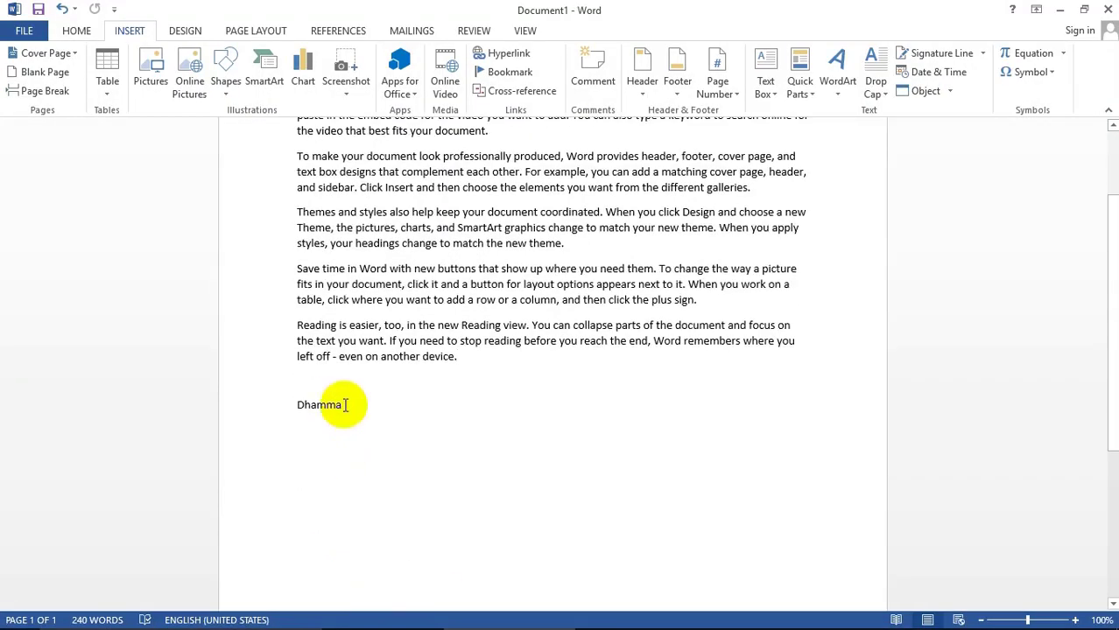
left_click(331, 405)
left_click_drag(331, 404, 300, 404)
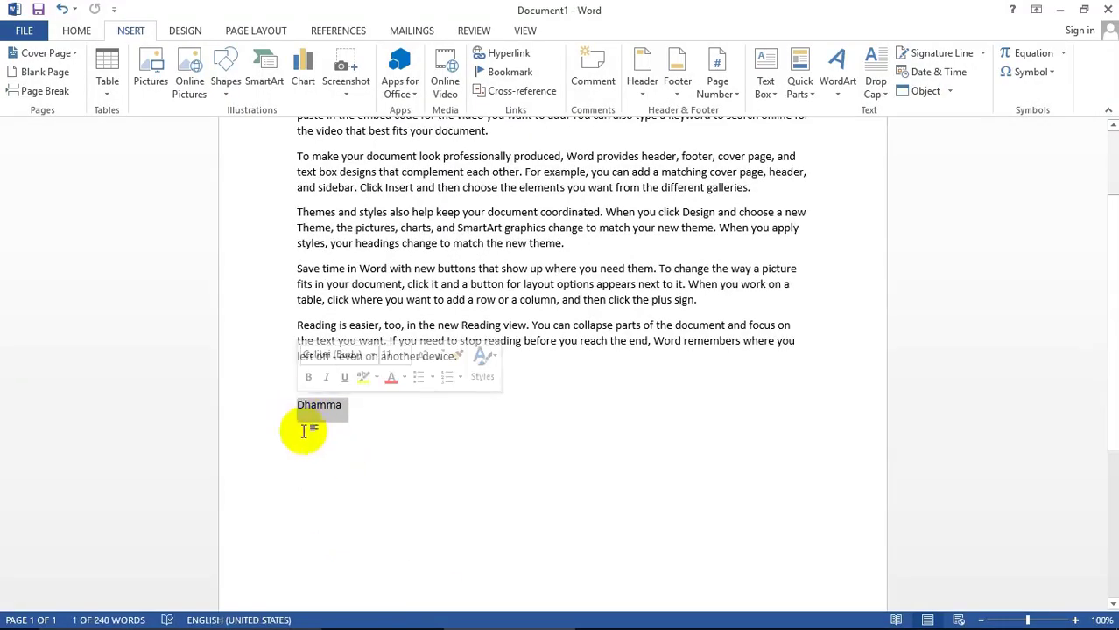
right_click(335, 411)
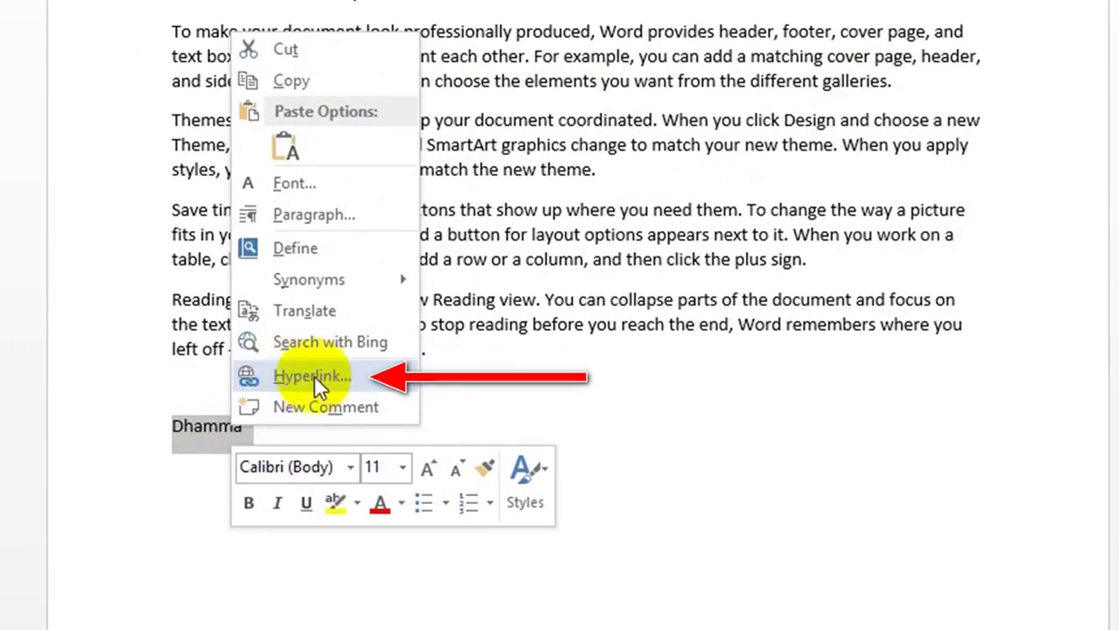
left_click(302, 374)
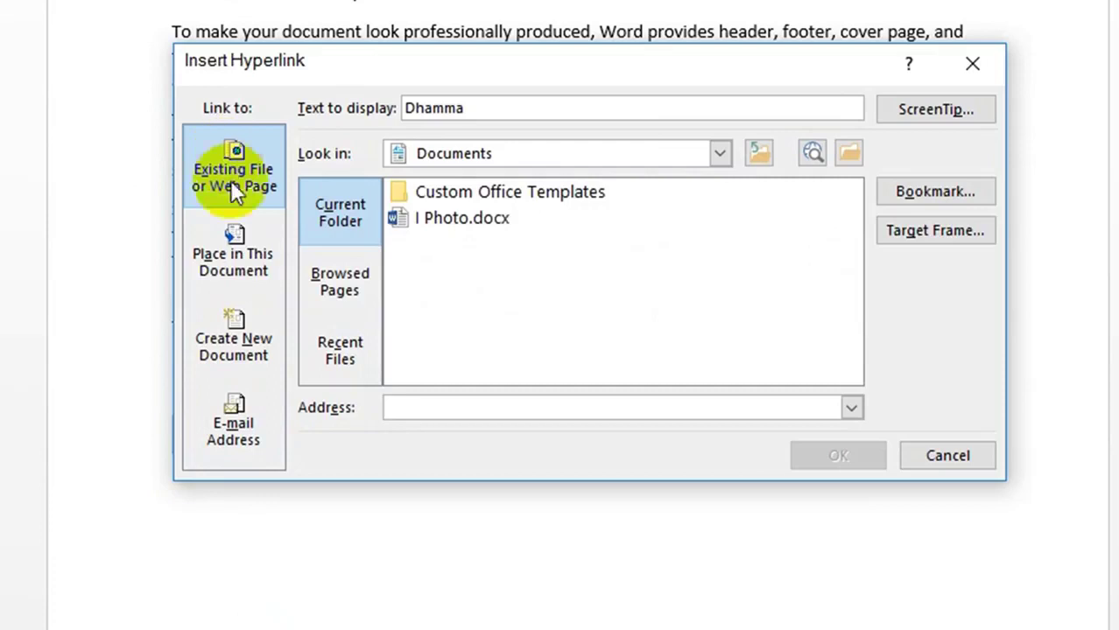
right_click(398, 407)
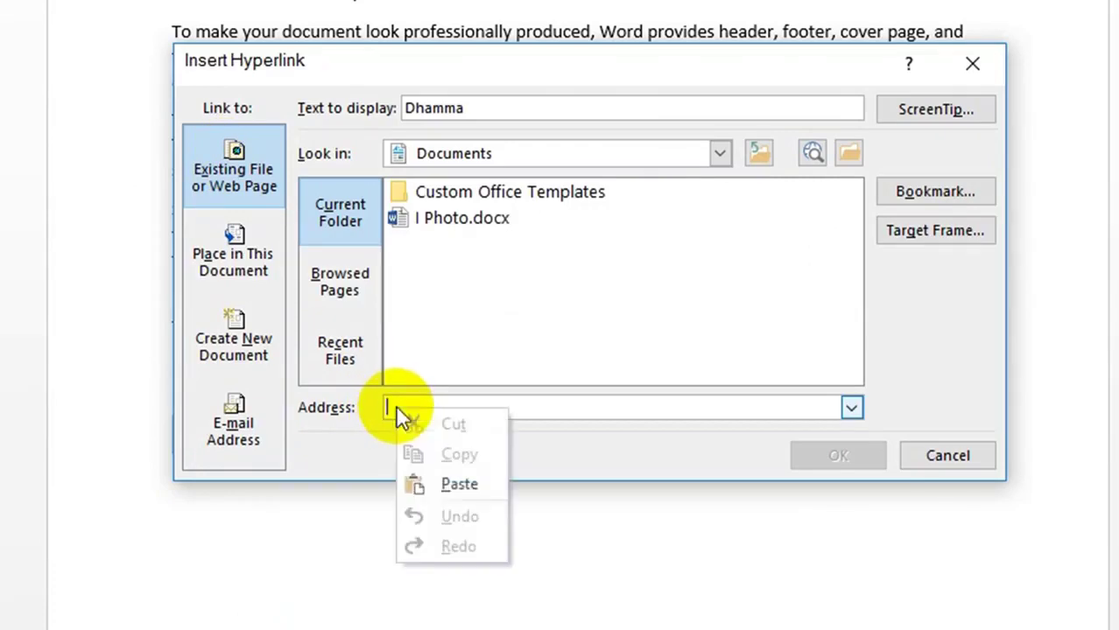
left_click(426, 486)
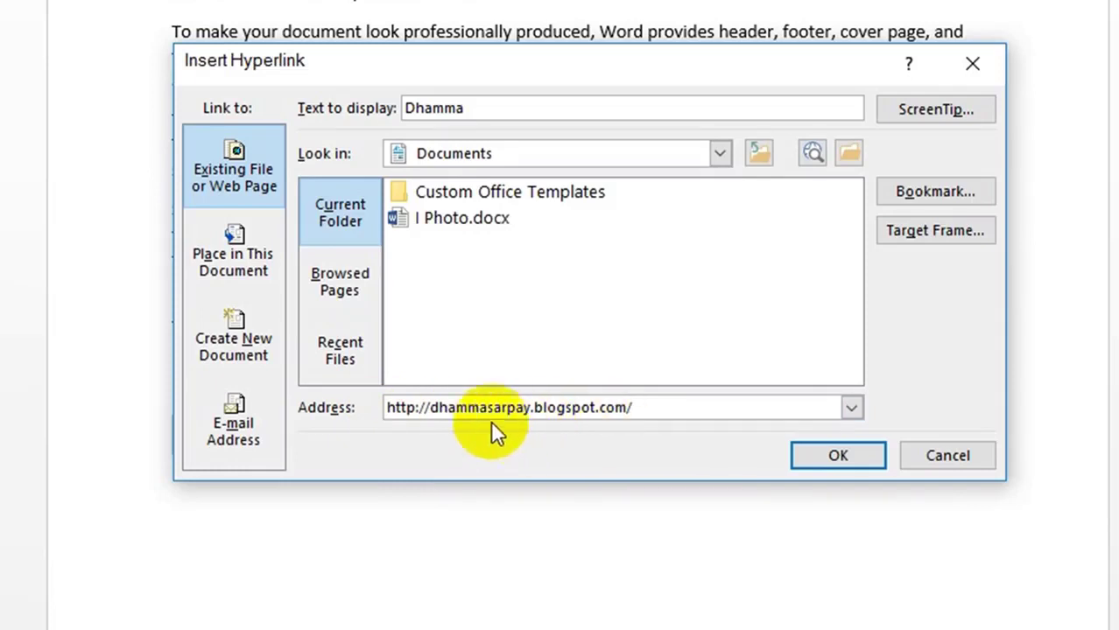
left_click(832, 457)
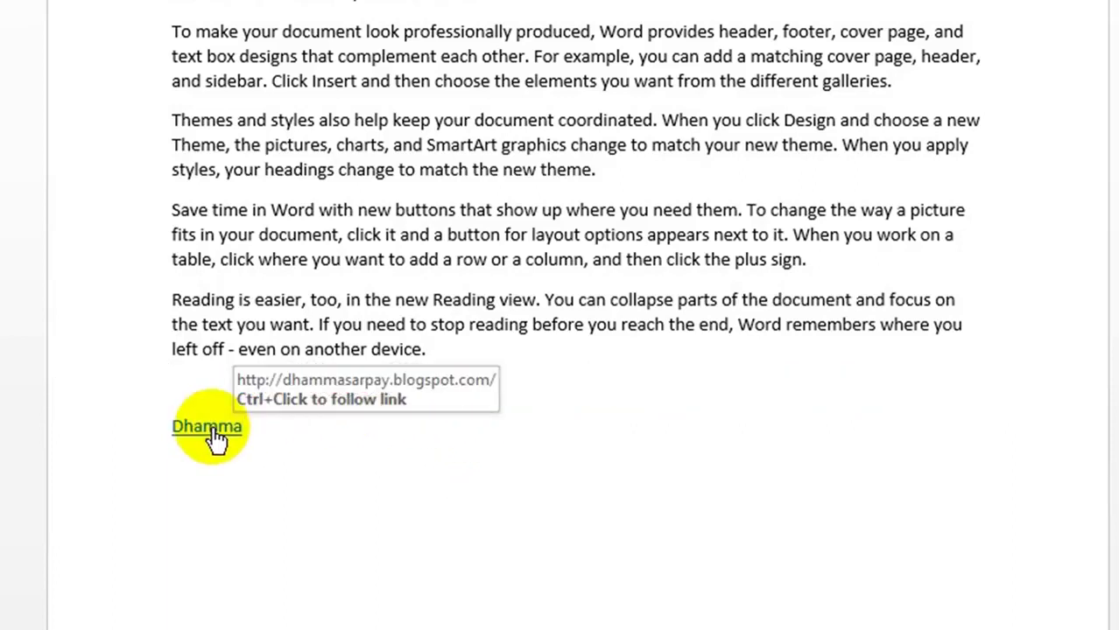
Step: Follow the Dhamma link to open the blog in Edge and scroll through its posts
left_click(213, 430, "ctrl")
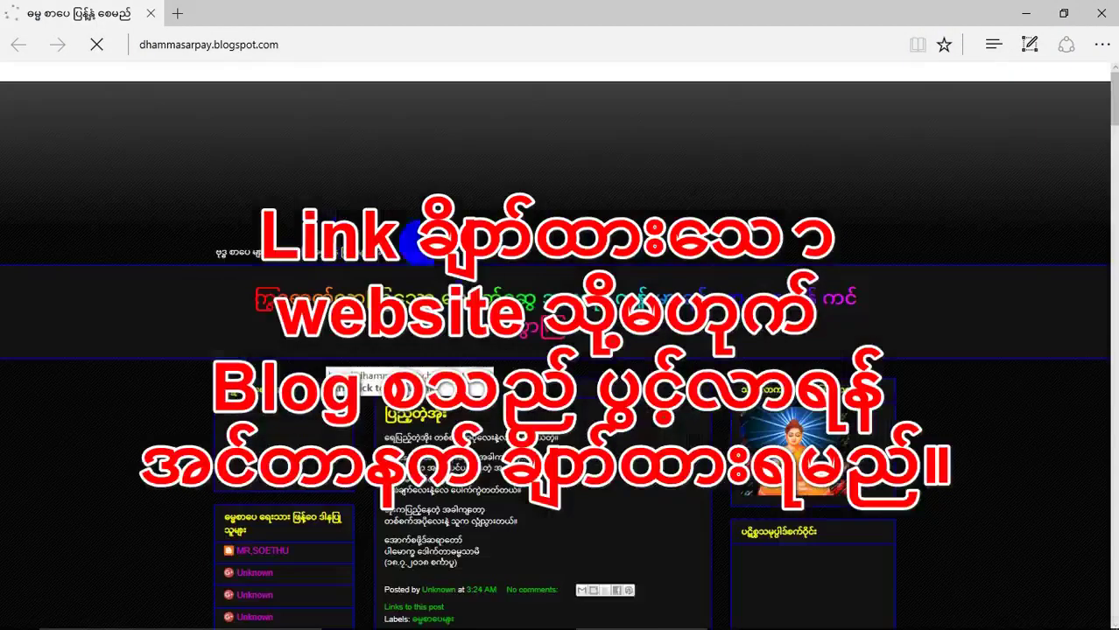
scroll(594, 285, "down", 5)
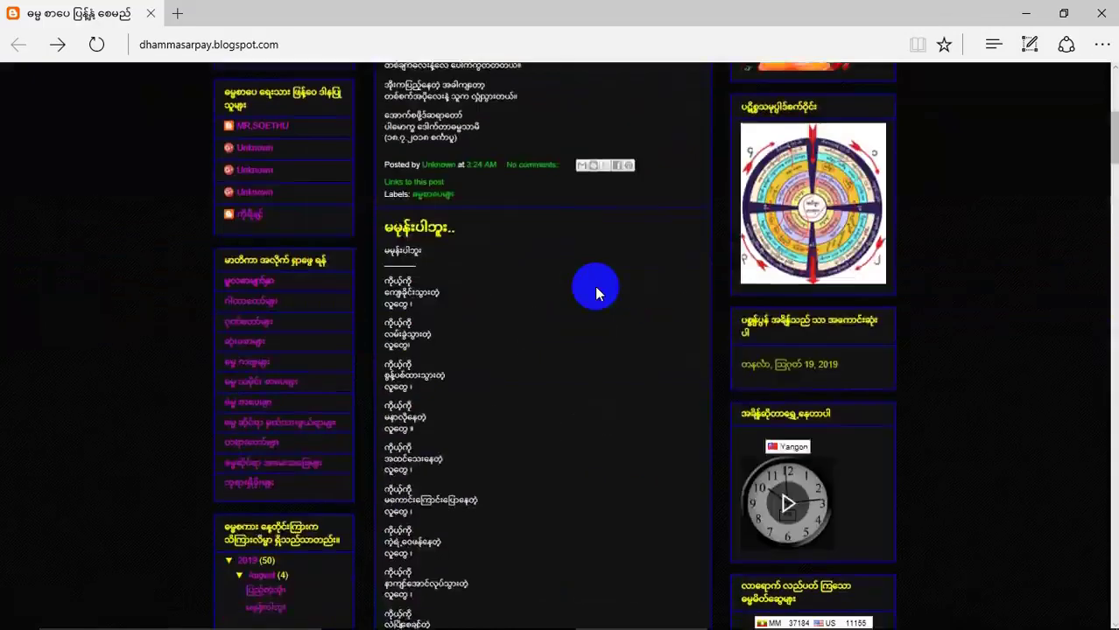
scroll(594, 285, "down", 1)
scroll(612, 359, "up", 3)
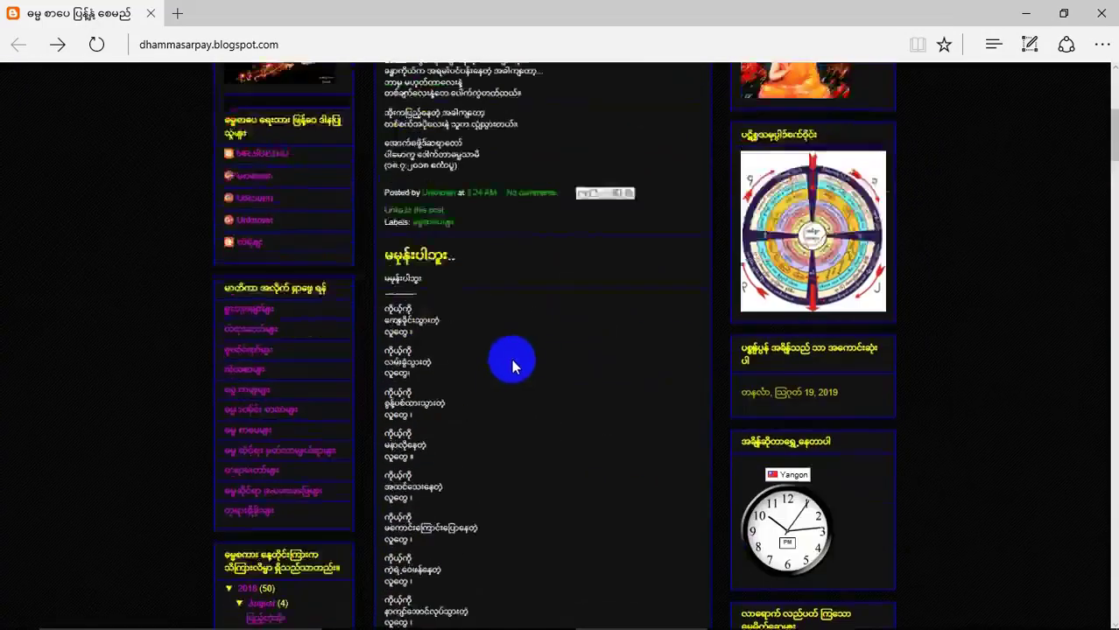
scroll(519, 359, "up", 3)
scroll(500, 562, "down", 4)
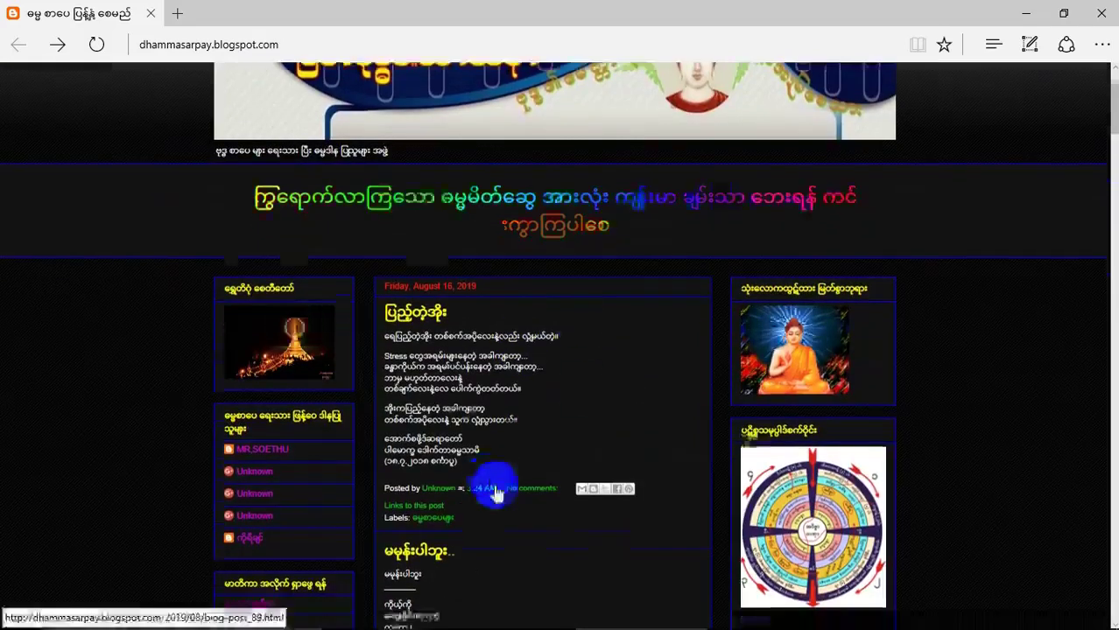
scroll(559, 444, "down", 3)
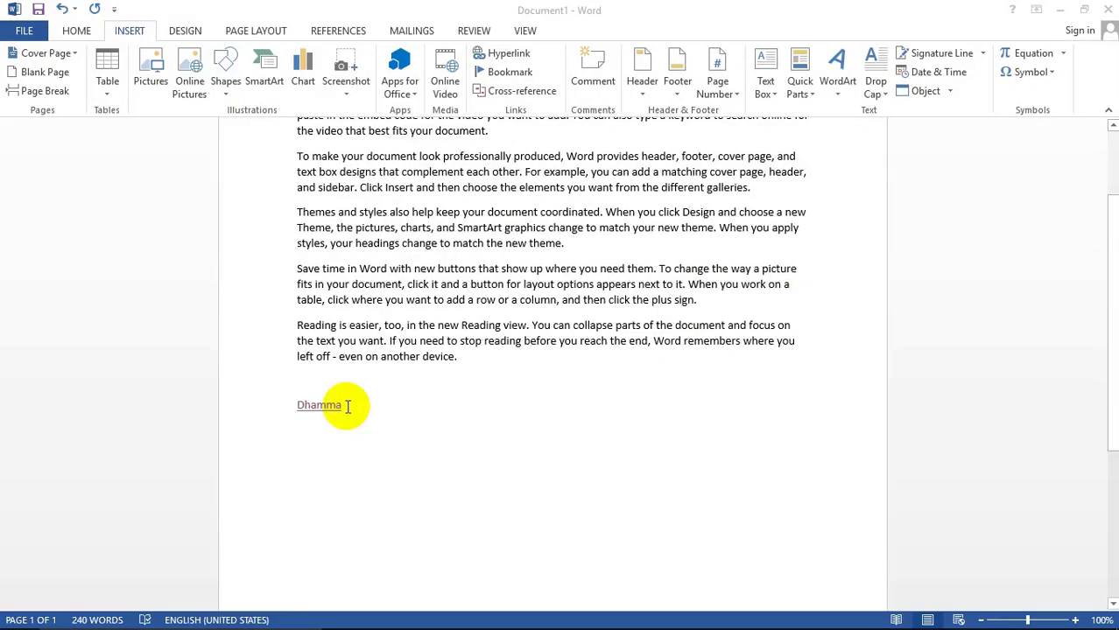
Step: Type a person's name over the linked word Dhamma and open Edit Hyperlink for it
left_click_drag(347, 406, 280, 398)
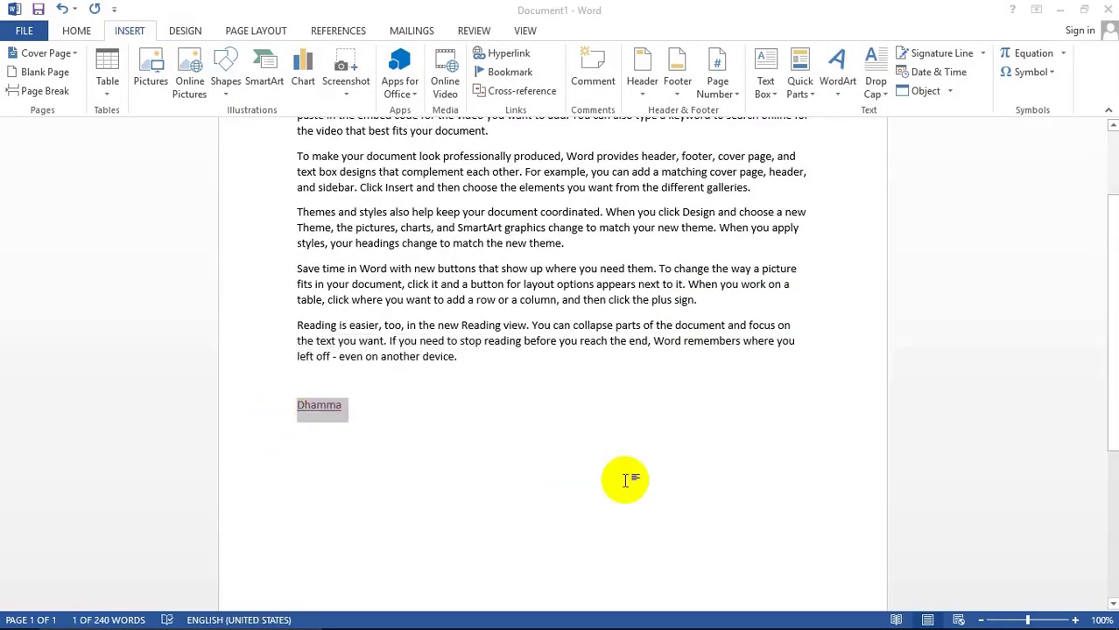
type("As")
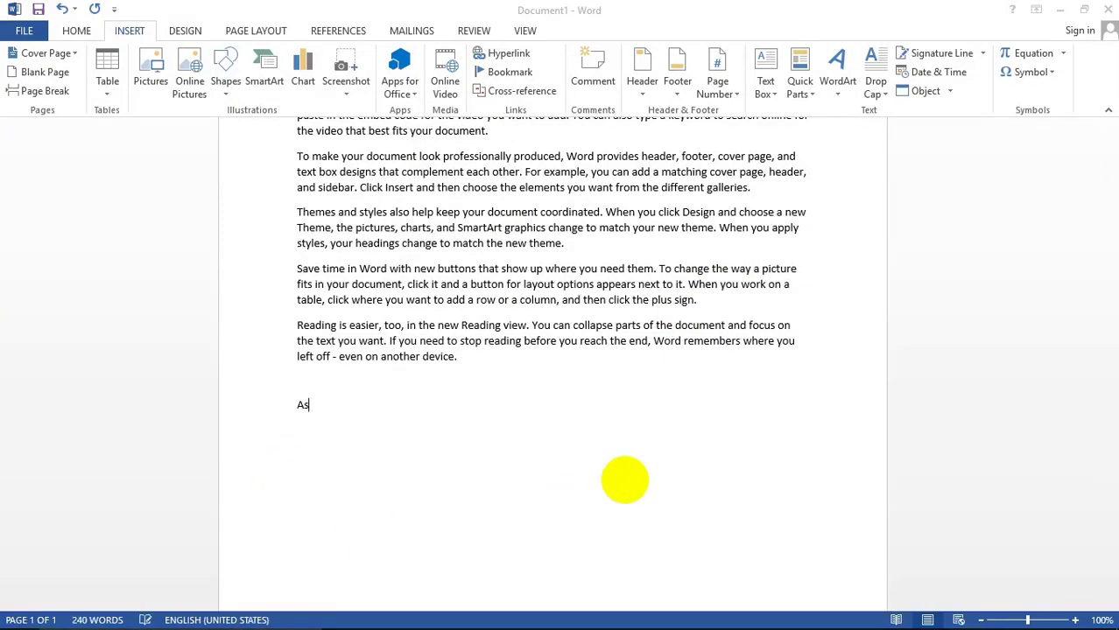
type("hin Thuseikta")
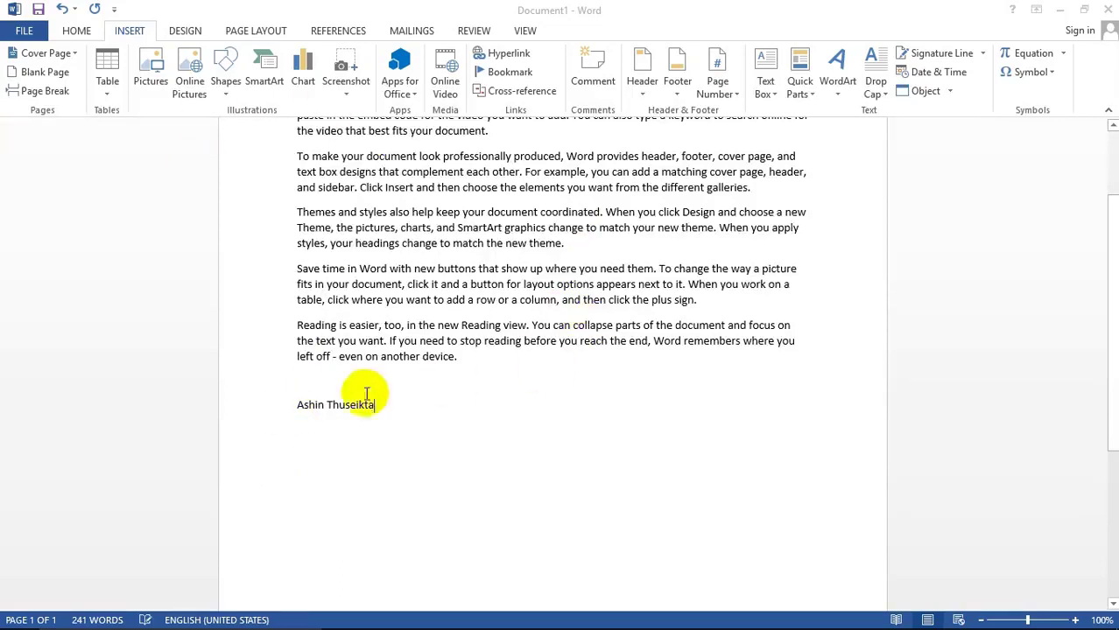
left_click_drag(376, 406, 297, 406)
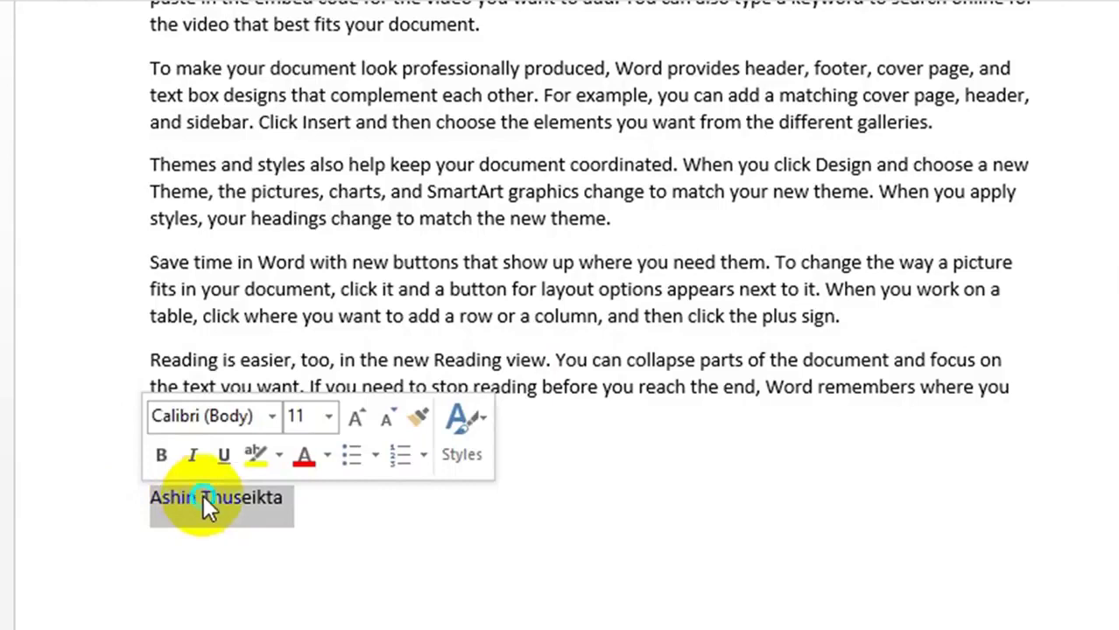
right_click(203, 495)
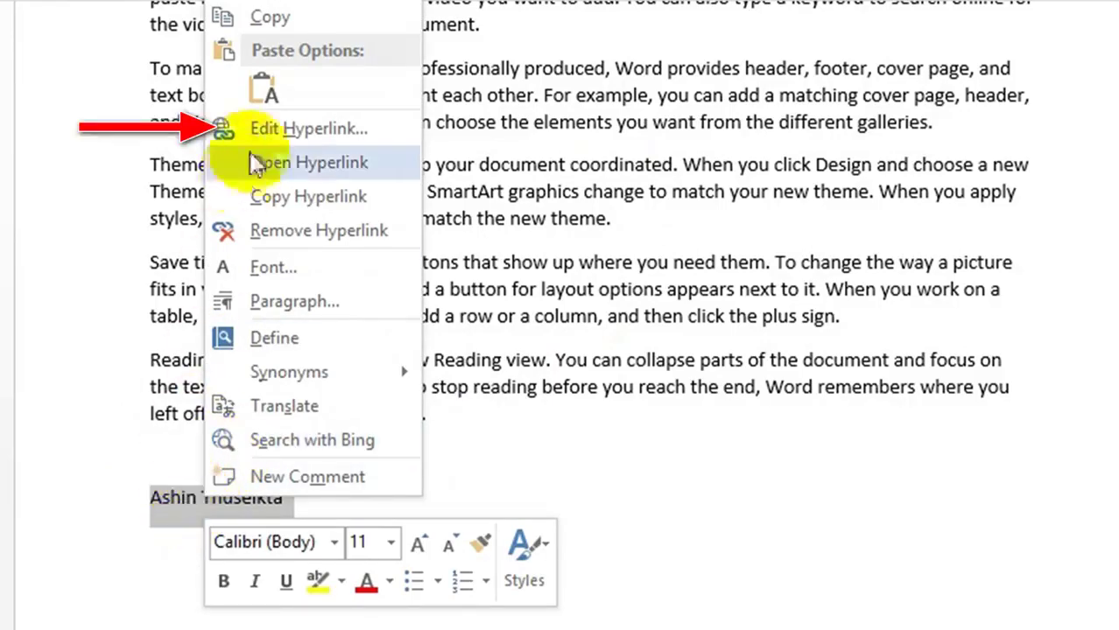
left_click(301, 128)
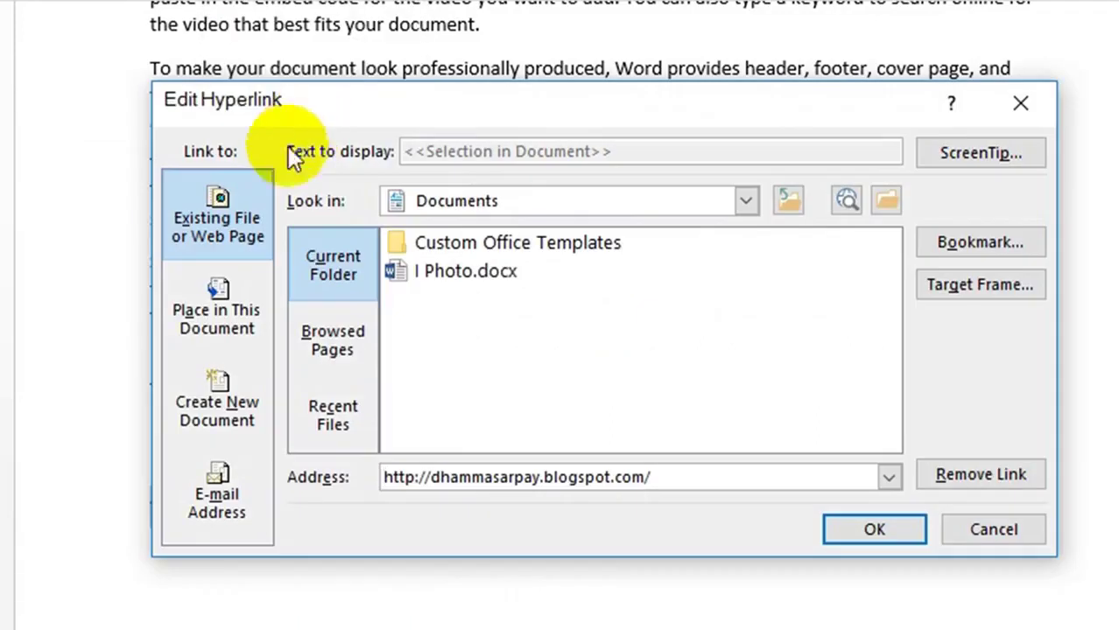
Step: Replace the blog address with the local file I Photo.docx as the link target
left_click_drag(381, 109, 618, 80)
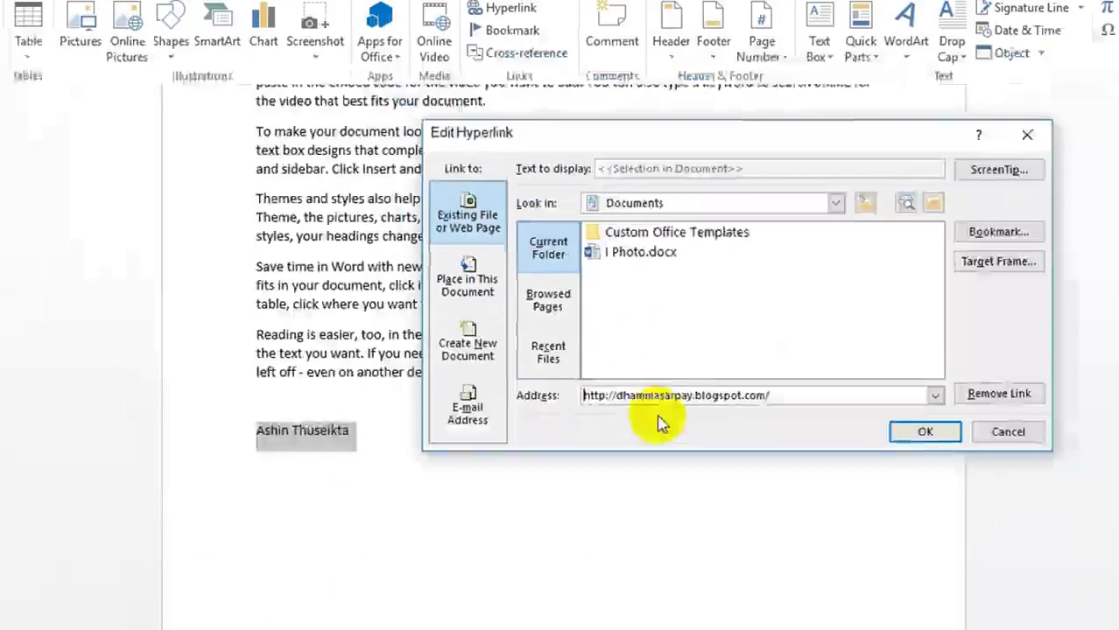
triple_click(670, 375)
key("BackSpace")
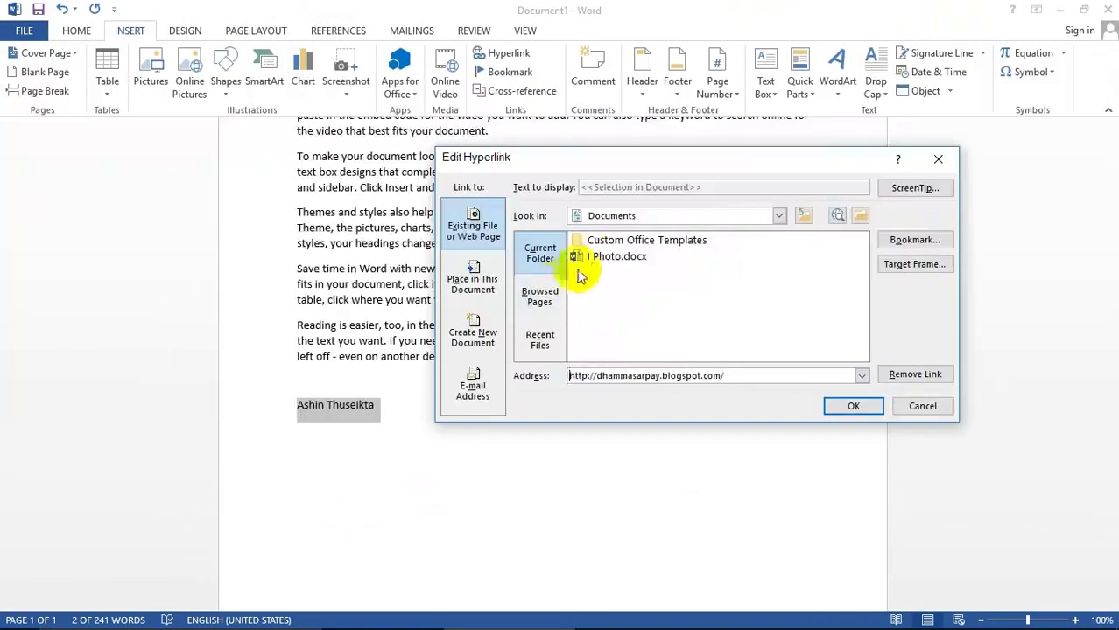
left_click(601, 259)
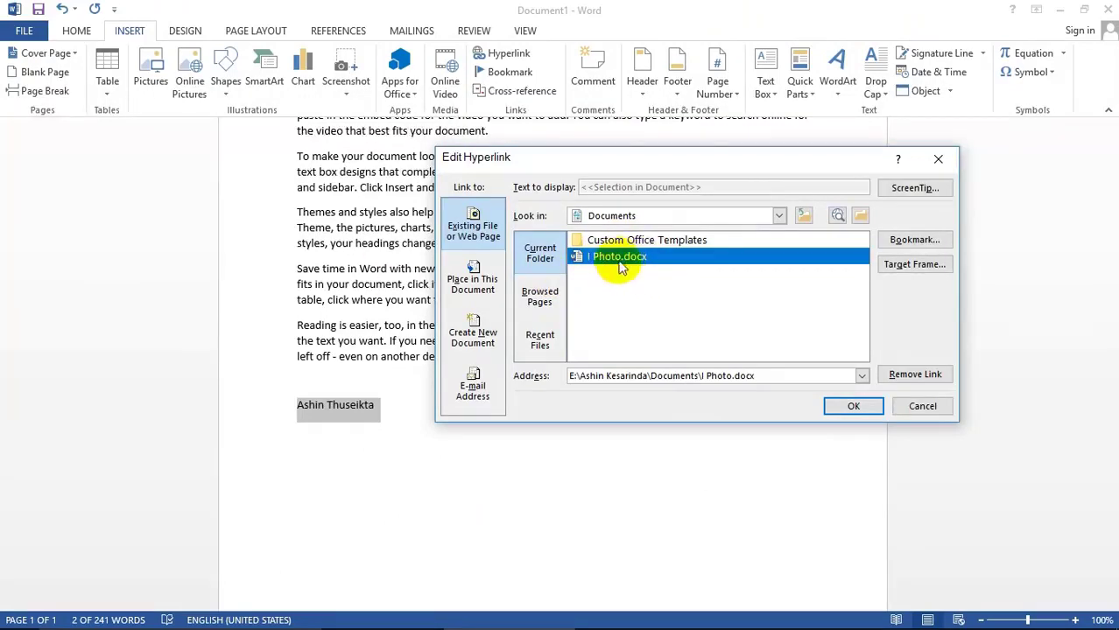
left_click(854, 408)
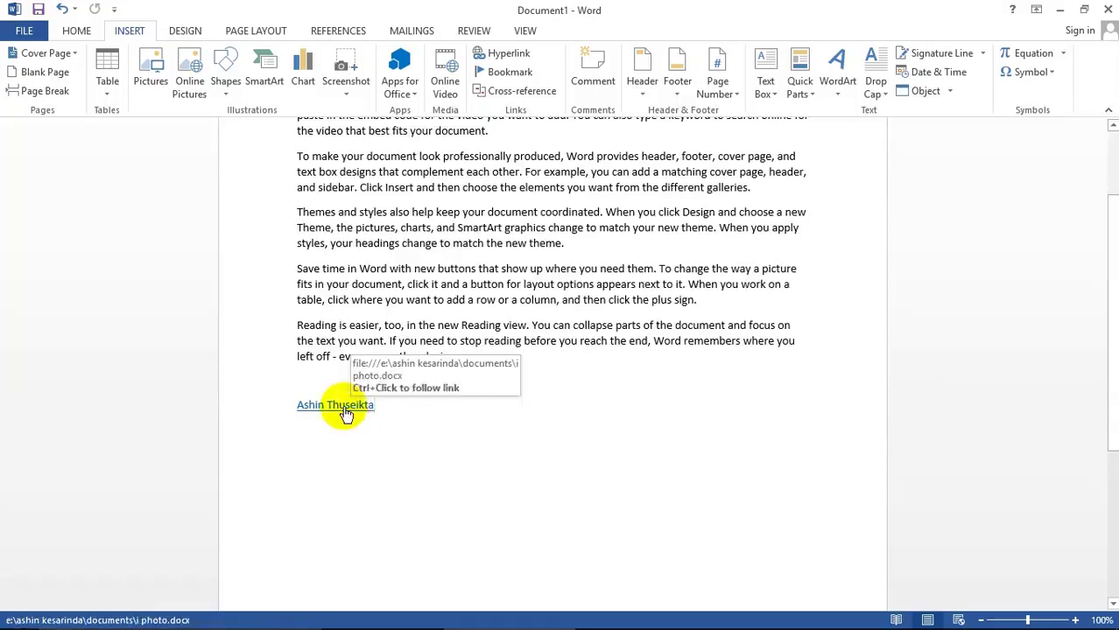
Step: Follow the name link, accepting the security notice, to open I Photo.docx
left_click(346, 413, "ctrl")
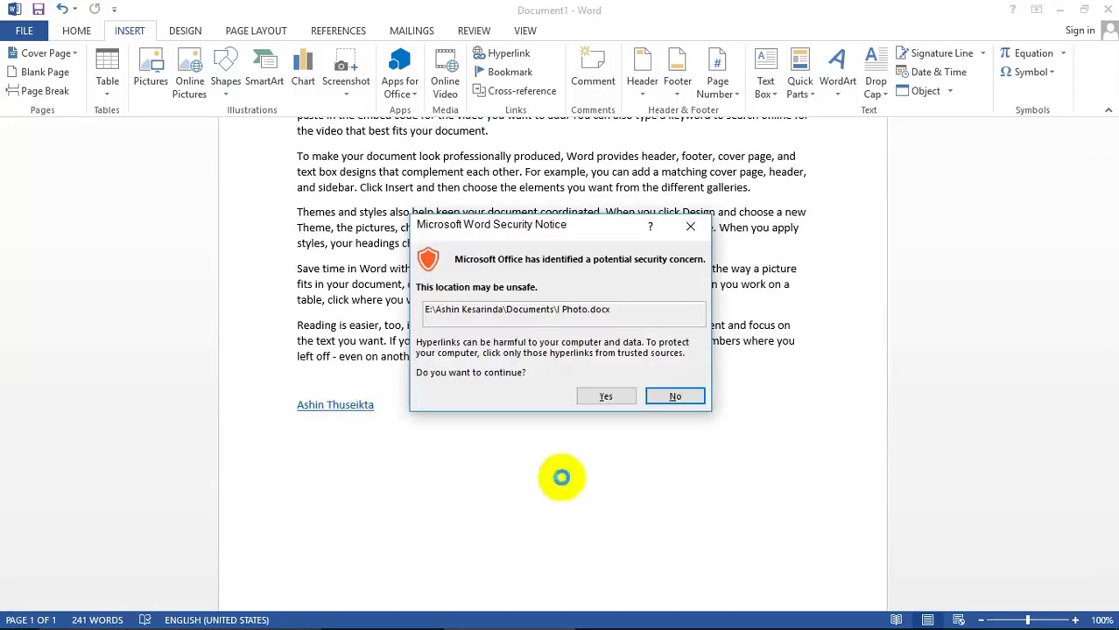
left_click(603, 396)
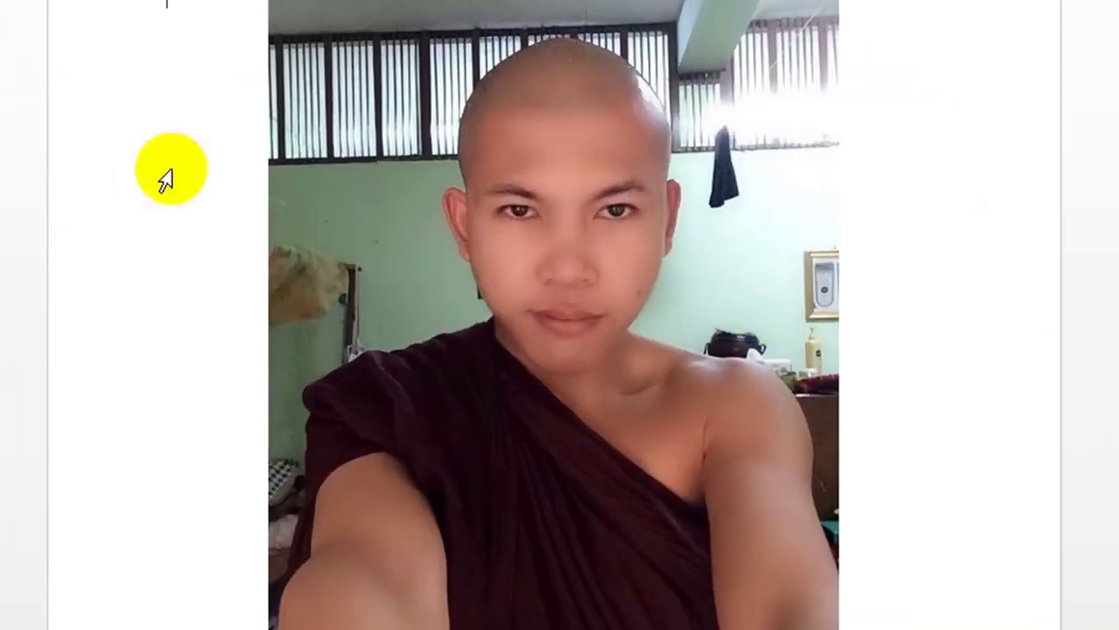
left_click(557, 256)
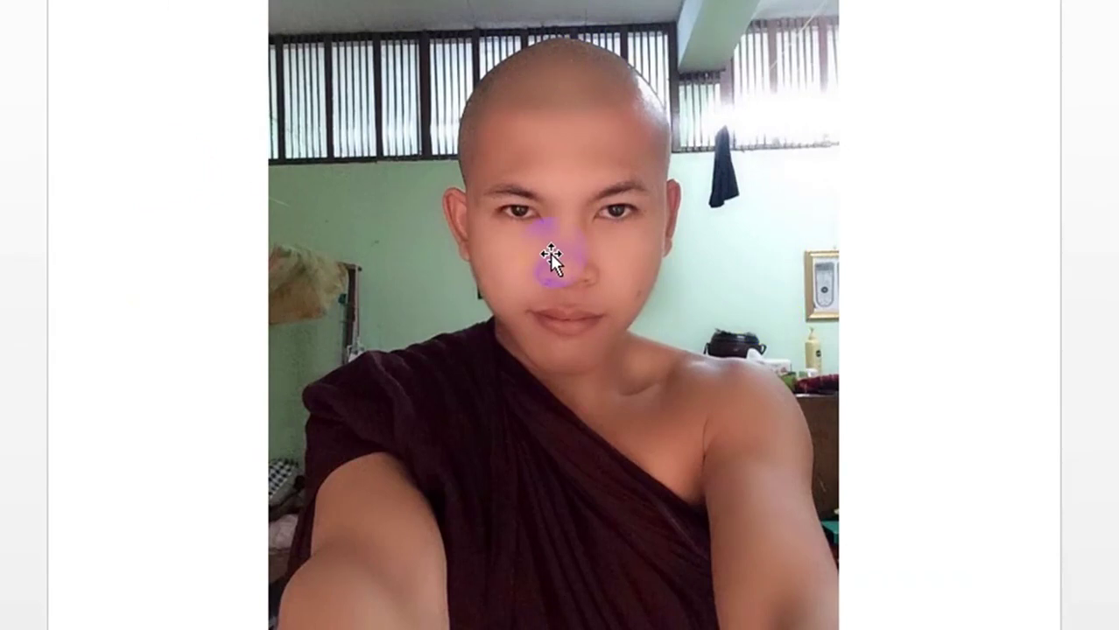